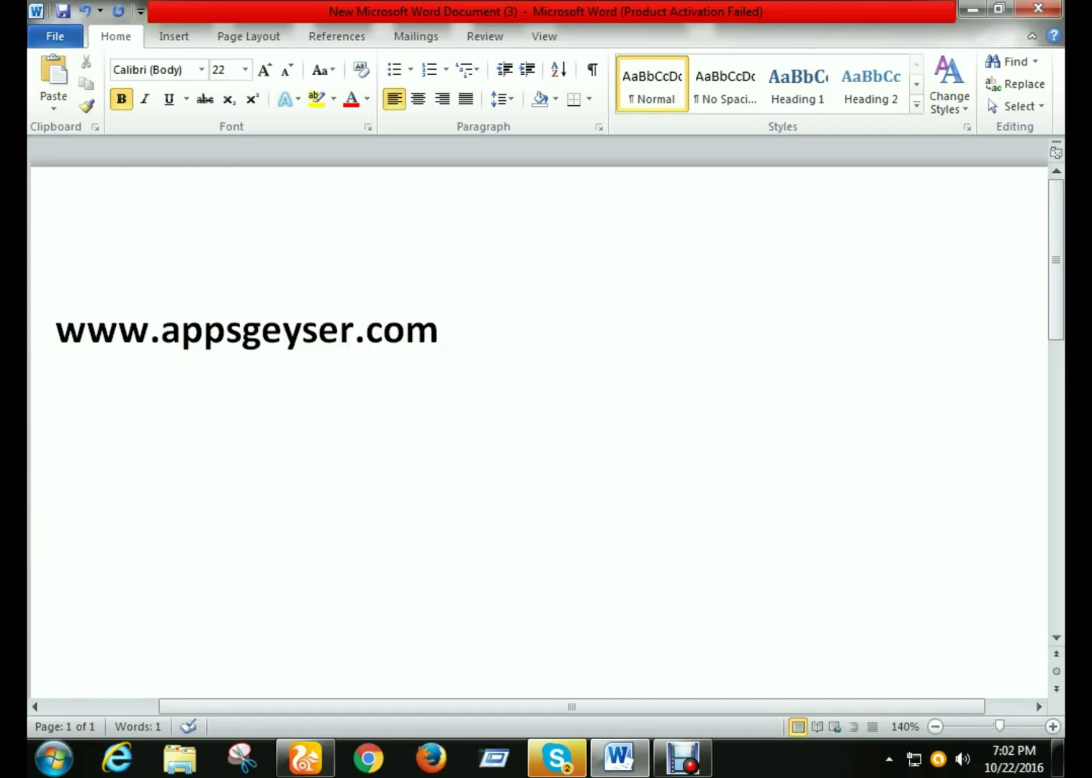
pyautogui.press('Home')
pyautogui.hotkey('shift', 'End')
pyautogui.press('Right')
pyautogui.press('Home')
pyautogui.hotkey('ctrl', 'shift', 'Right')
pyautogui.hotkey('shift', 'End')
pyautogui.press('Right')
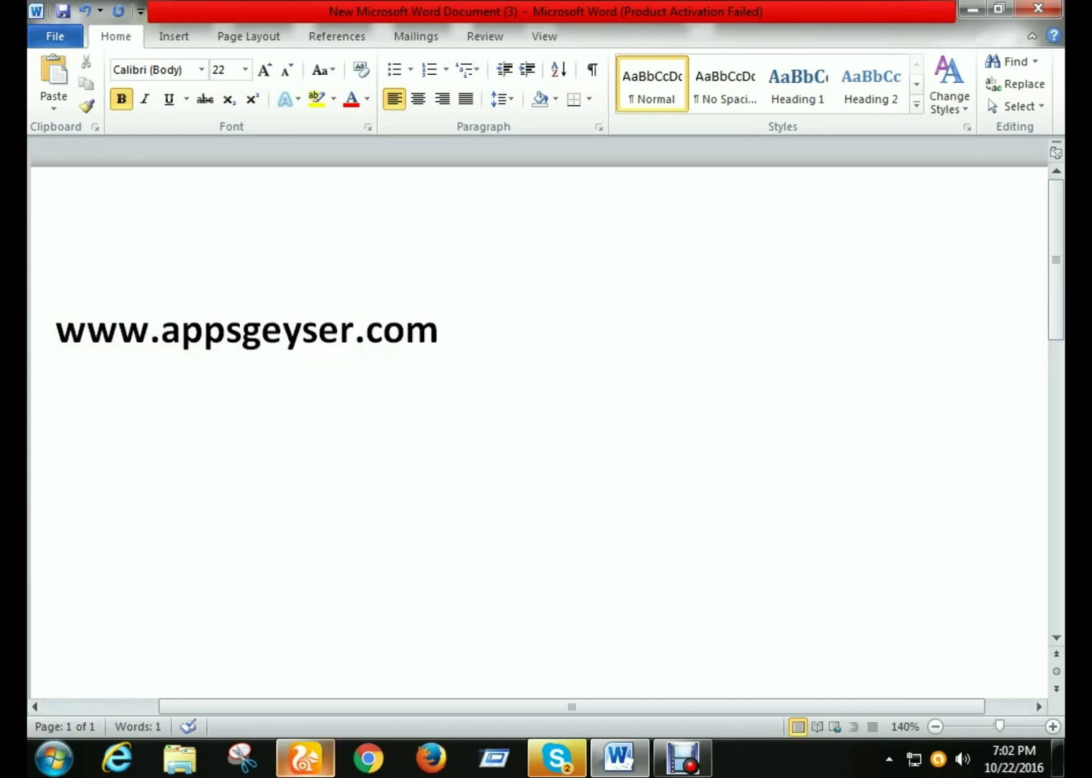
# Step: Switch to UC Browser and start creating a new Android app from the AppsGeyser home page
pyautogui.click(305, 757)
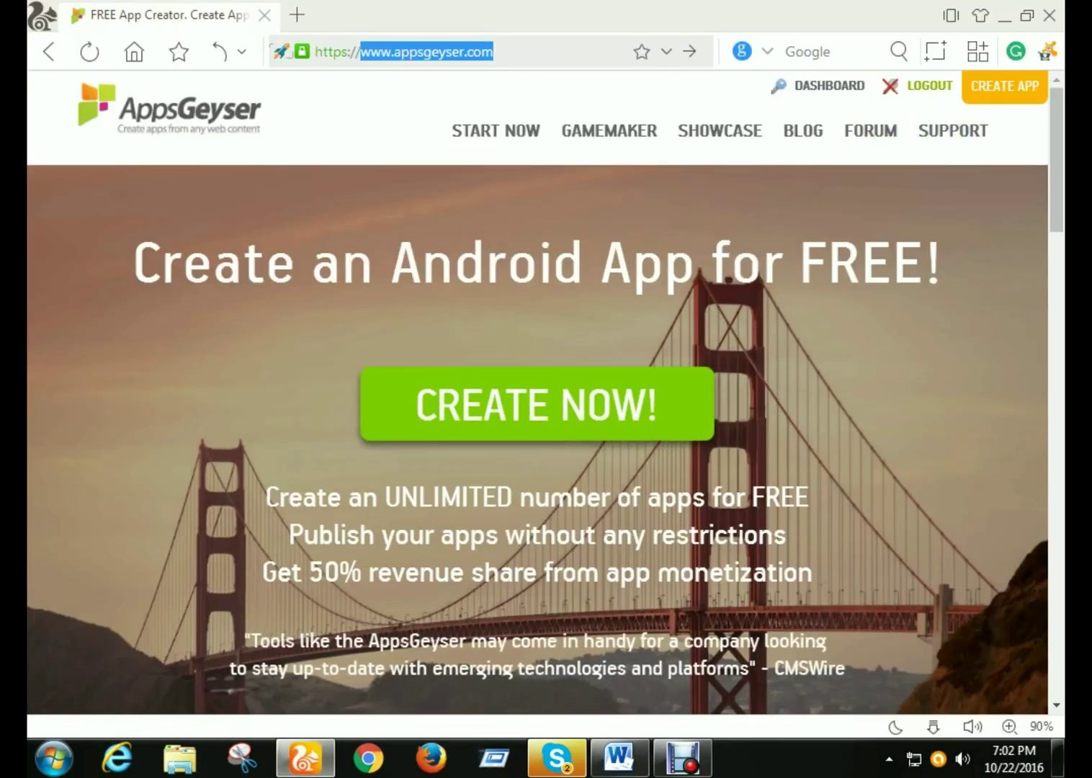
pyautogui.scroll(-5, 538, 393)
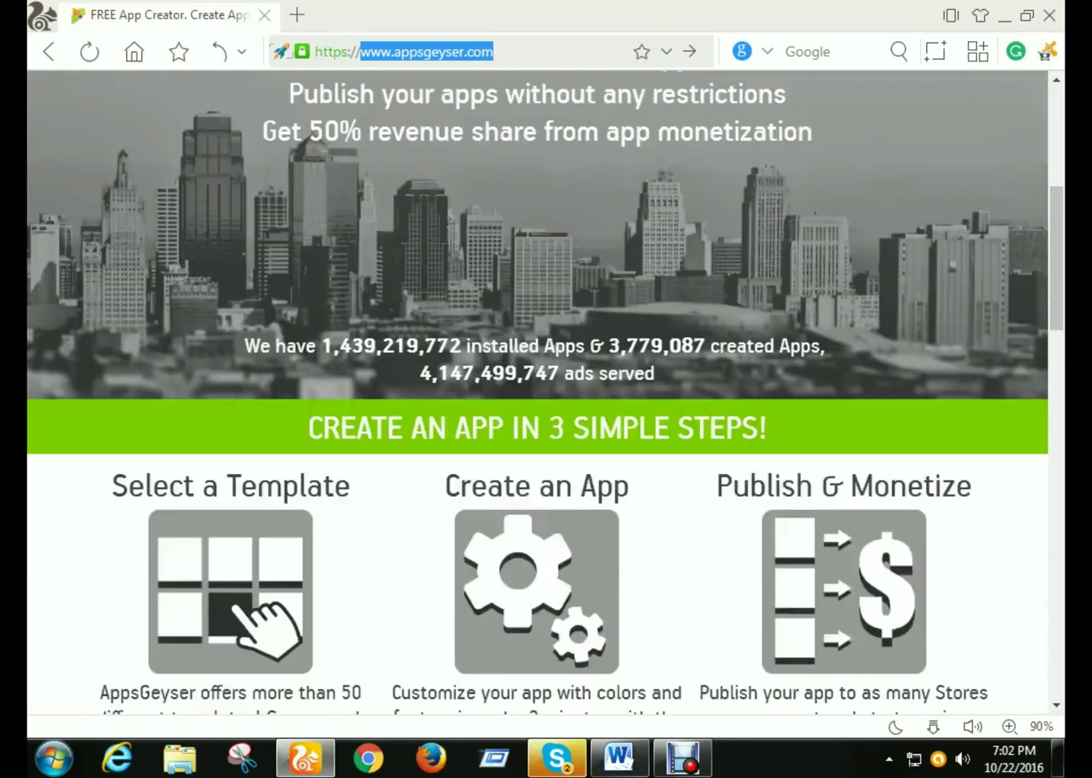
pyautogui.scroll(3, 537, 393)
pyautogui.scroll(2, 538, 392)
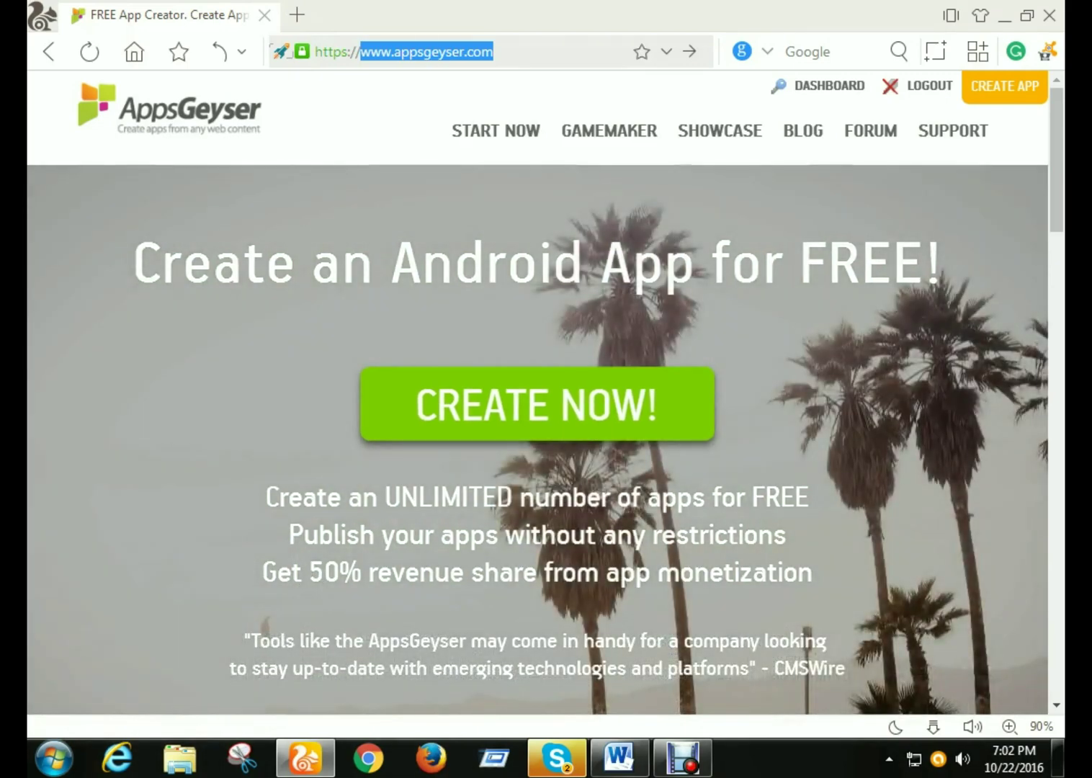
pyautogui.scroll(-3, 537, 403)
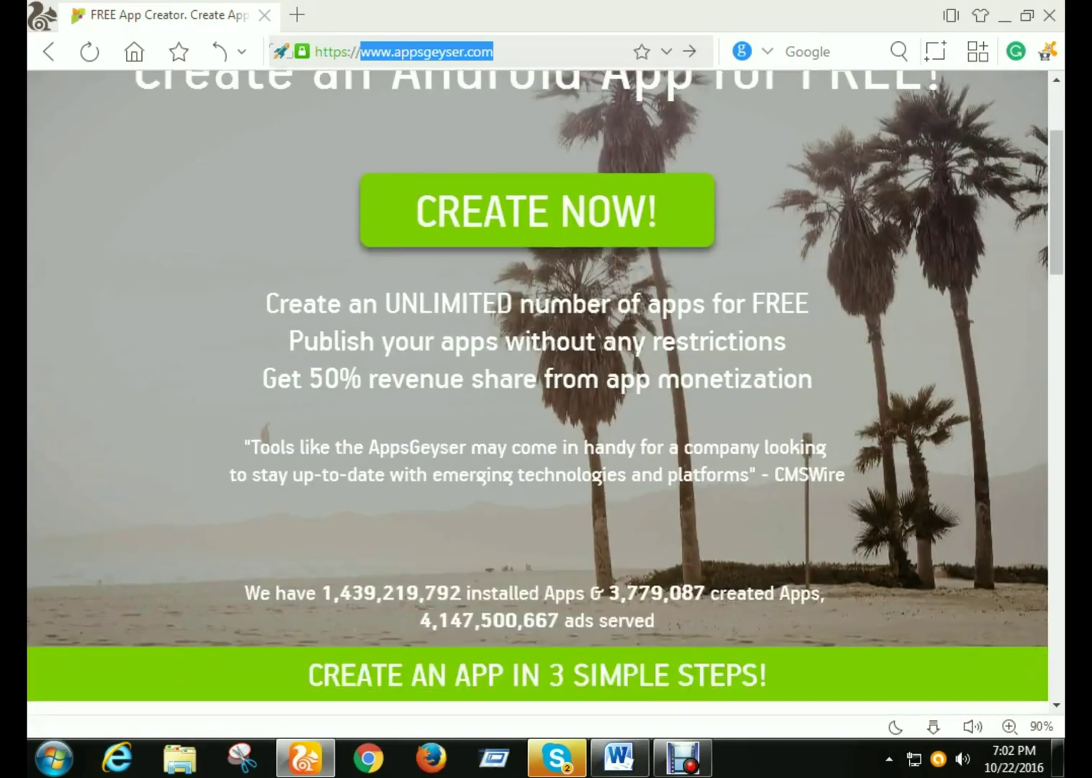
pyautogui.scroll(3, 536, 403)
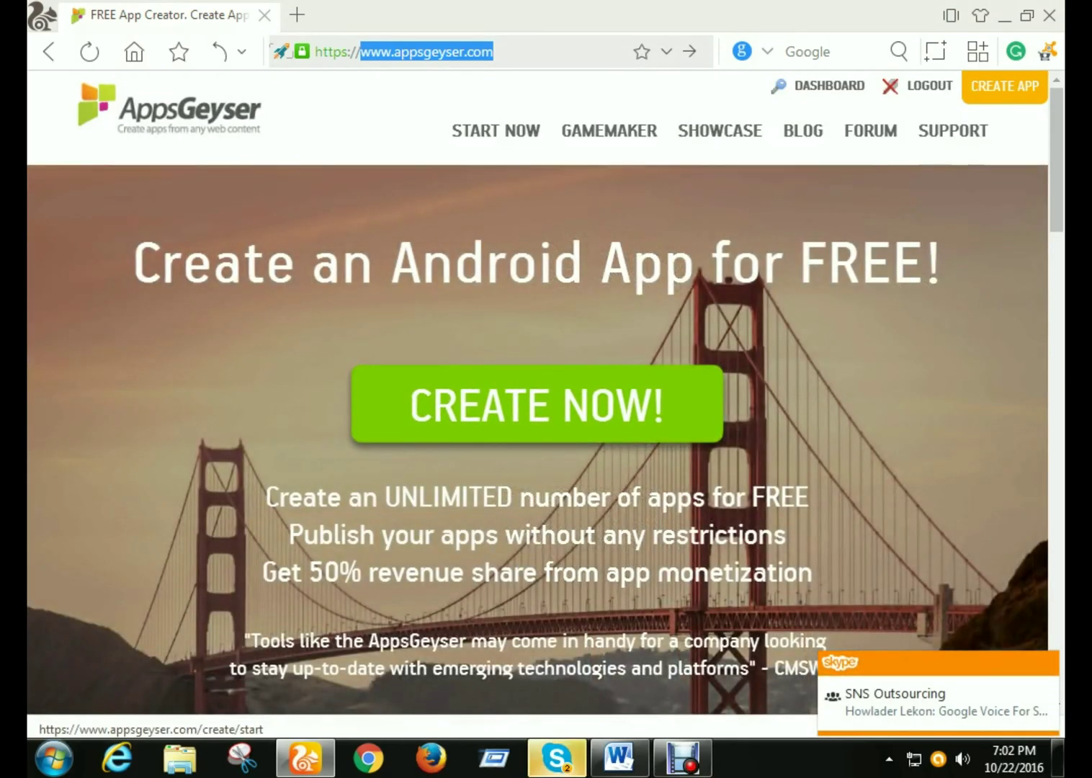
pyautogui.click(538, 404)
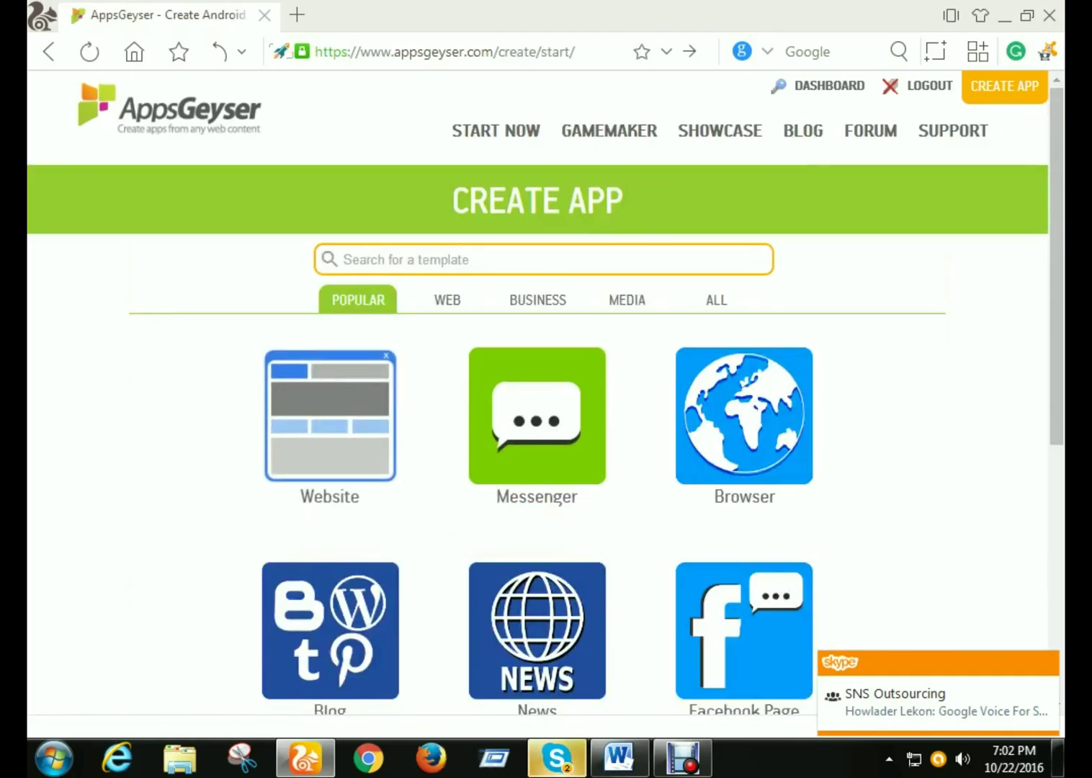
# Step: Look through the popular app templates offered on the Create App page
pyautogui.scroll(-3, 546, 404)
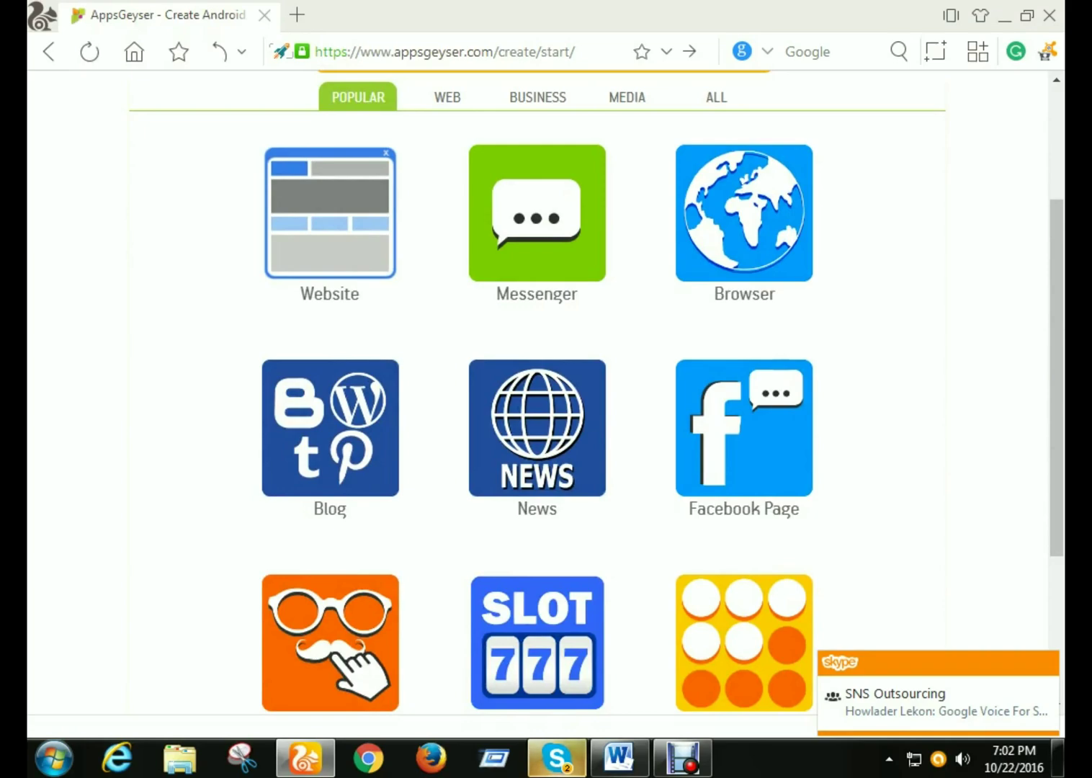
pyautogui.scroll(2, 537, 392)
pyautogui.scroll(-3, 536, 393)
pyautogui.scroll(-2, 744, 403)
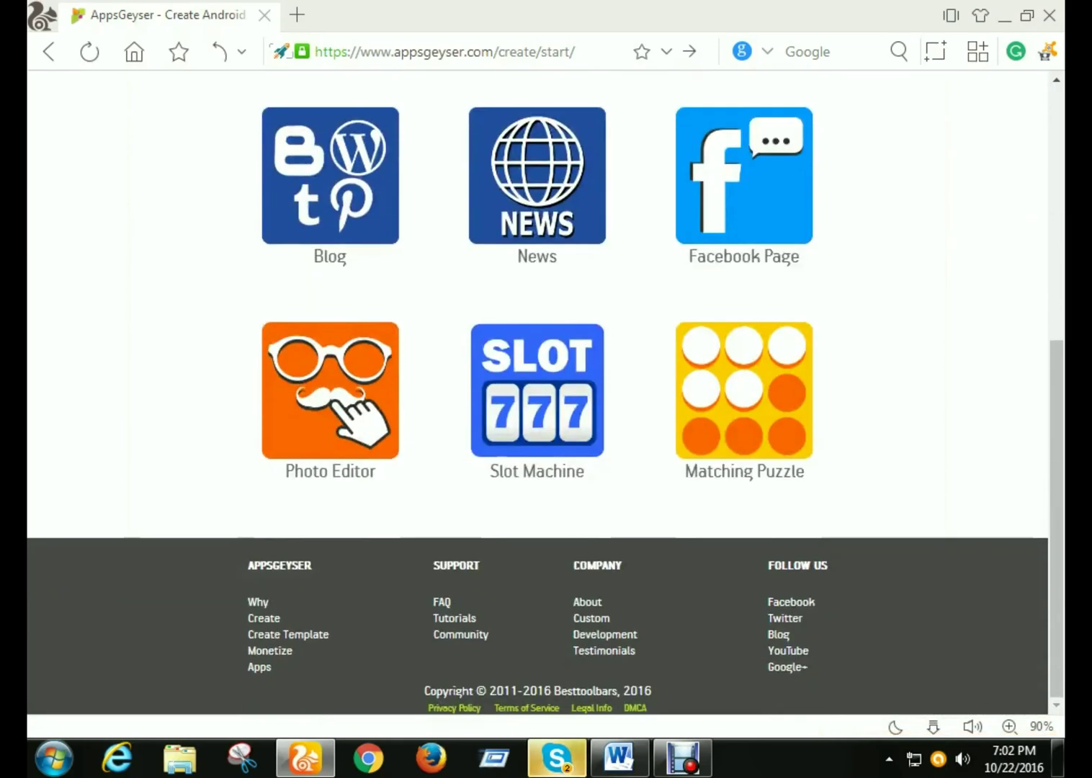
pyautogui.scroll(6, 743, 403)
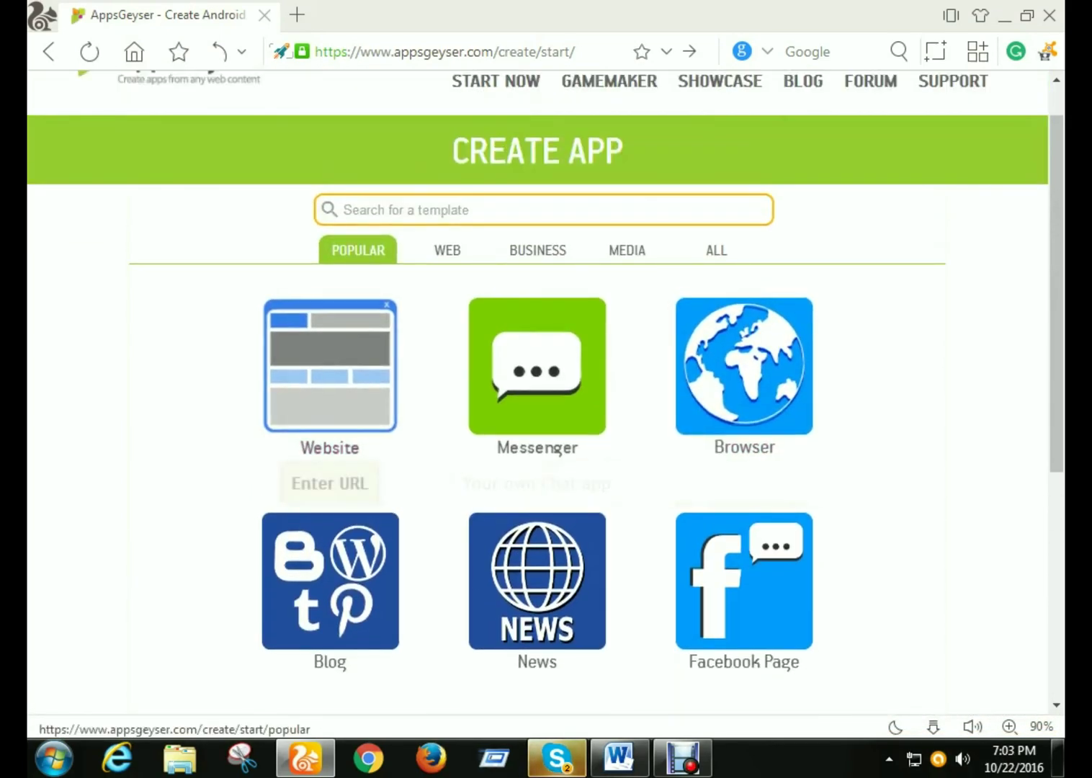
pyautogui.scroll(-3, 744, 367)
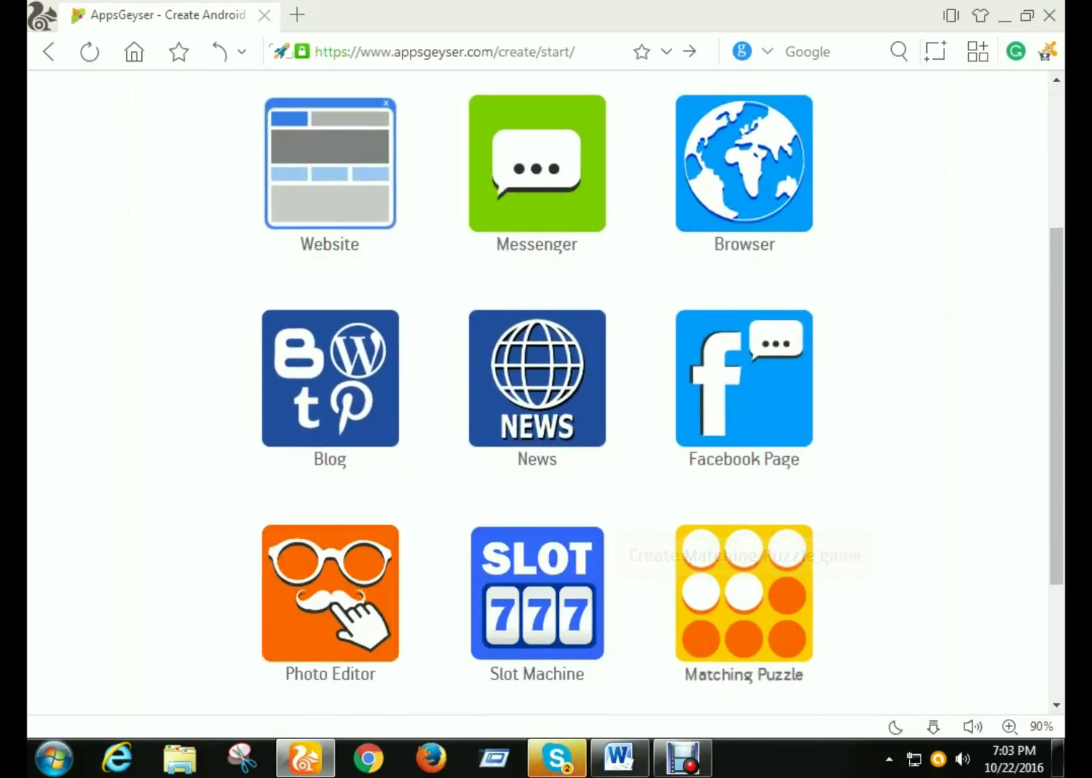
pyautogui.scroll(4, 744, 403)
pyautogui.scroll(-6, 332, 405)
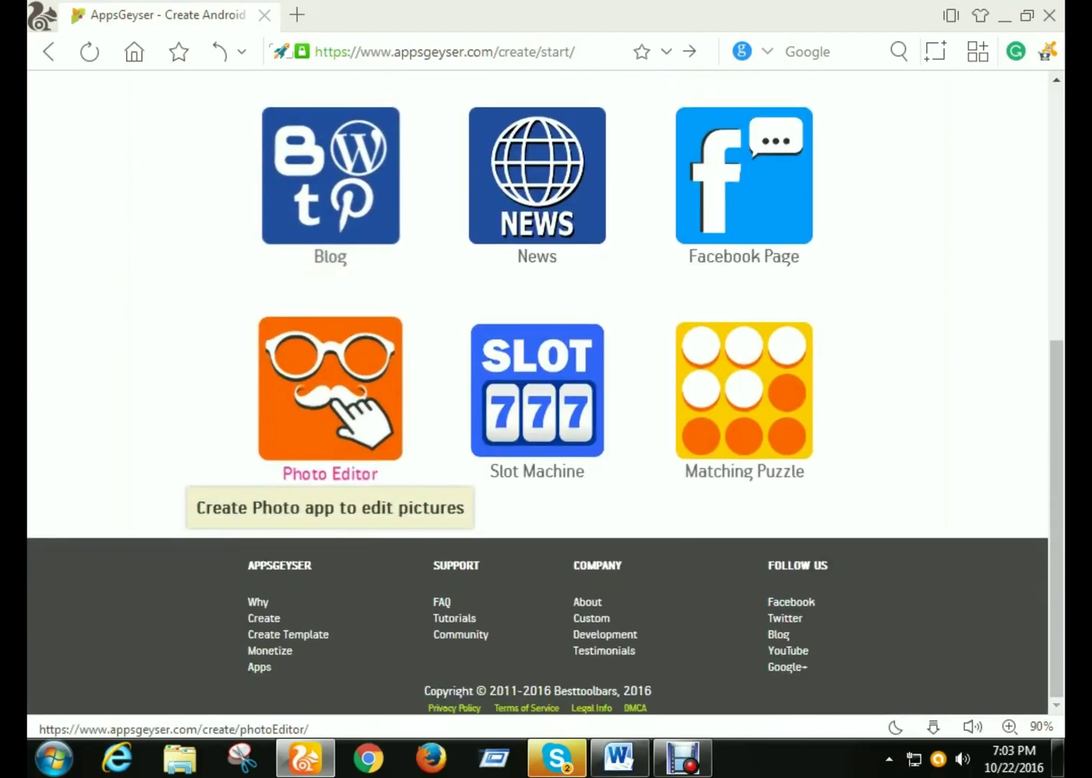
pyautogui.scroll(2, 331, 432)
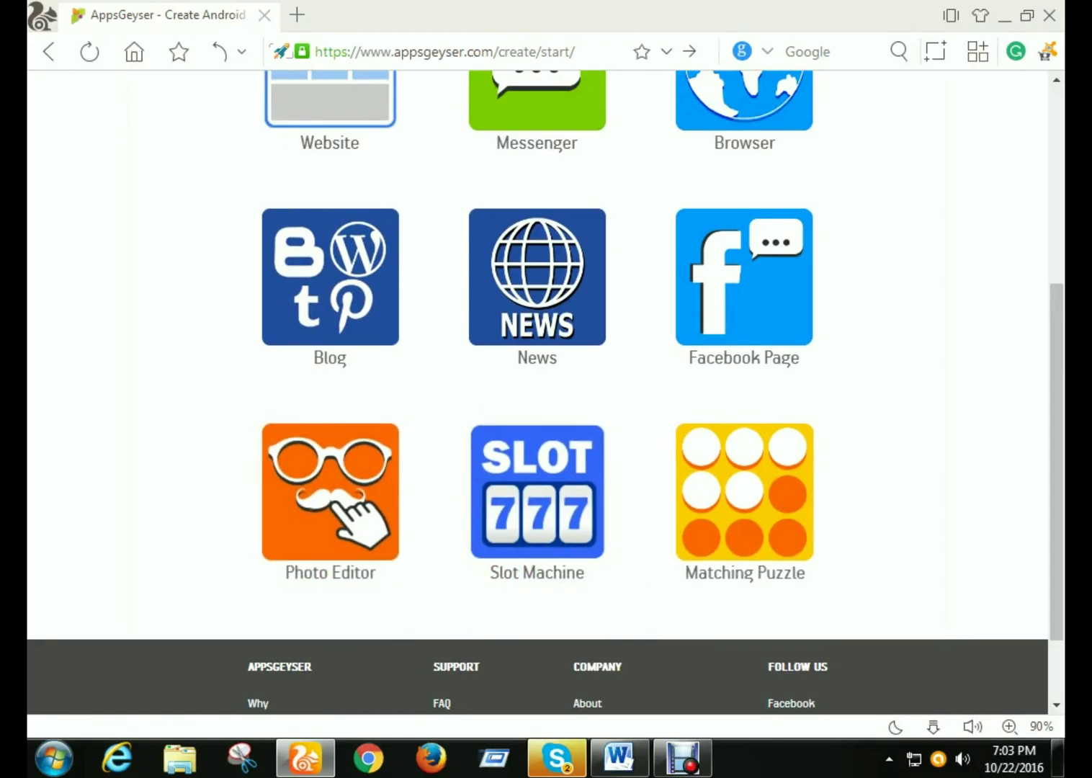
pyautogui.scroll(2, 536, 392)
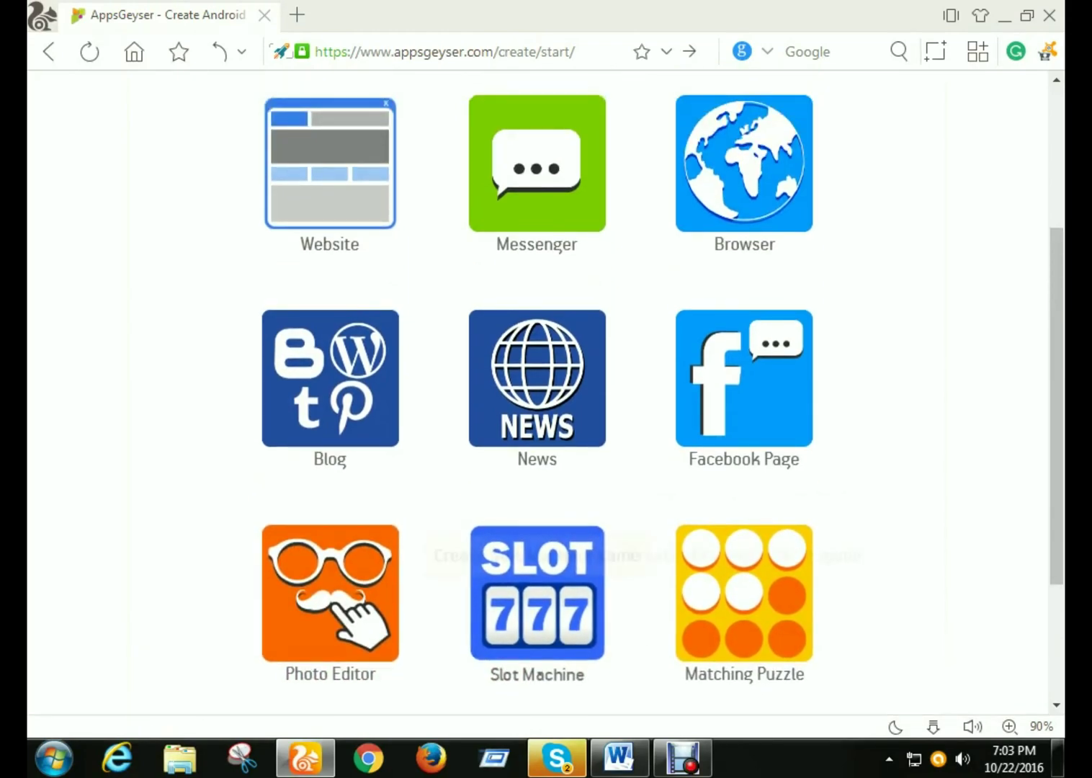
pyautogui.scroll(1, 537, 393)
pyautogui.scroll(1, 537, 432)
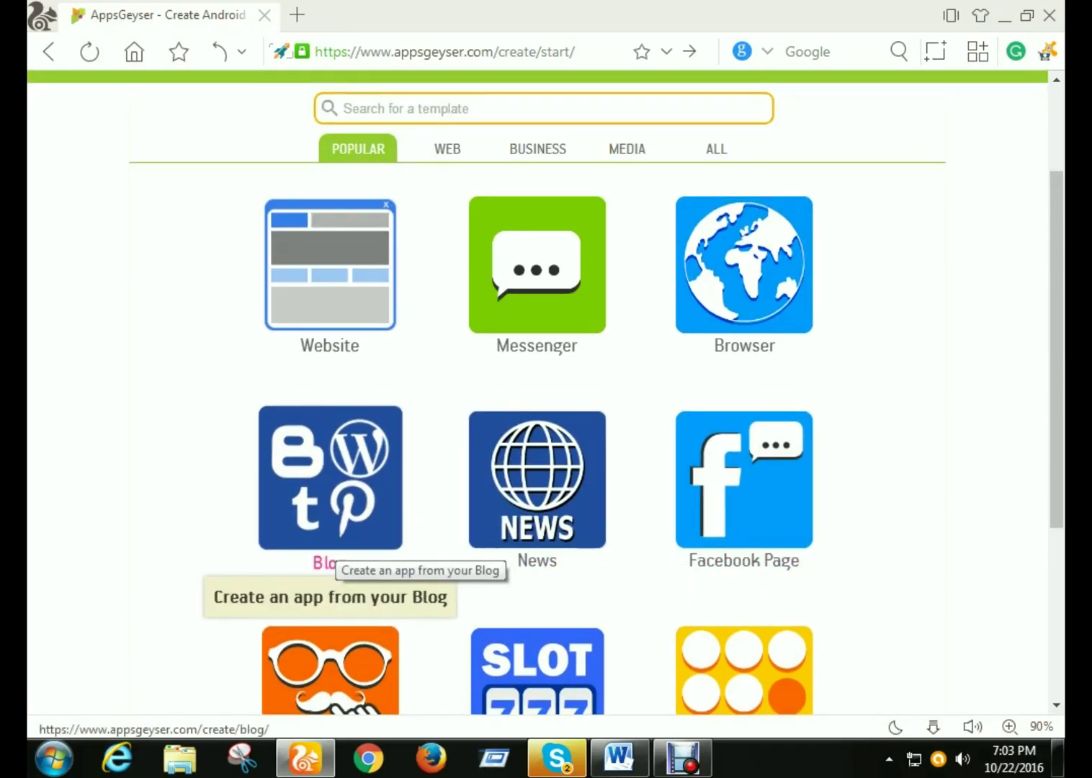
pyautogui.scroll(2, 331, 562)
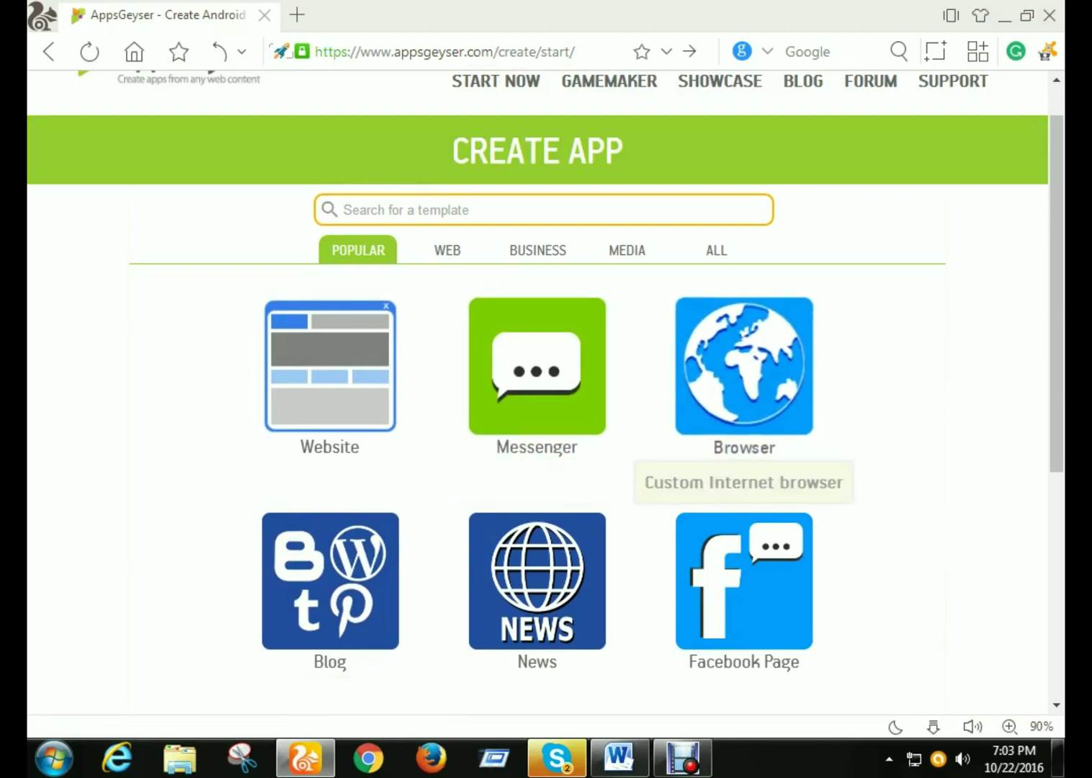
pyautogui.scroll(-3, 545, 393)
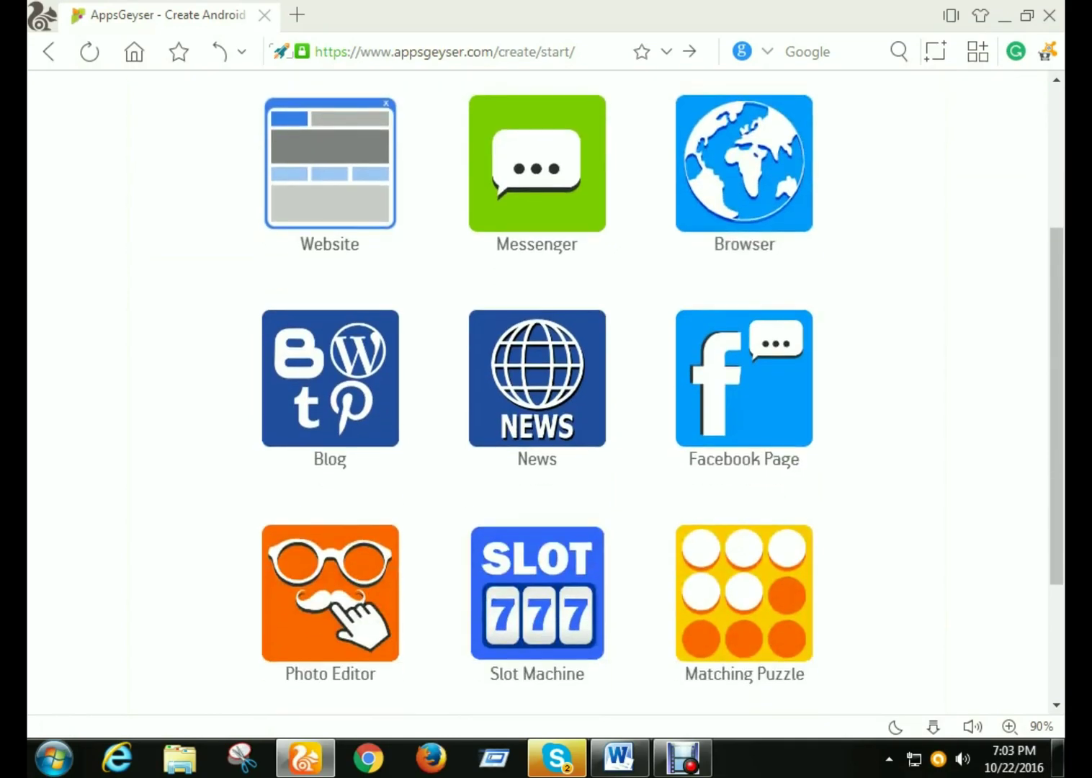
pyautogui.scroll(3, 545, 392)
pyautogui.scroll(-2, 545, 392)
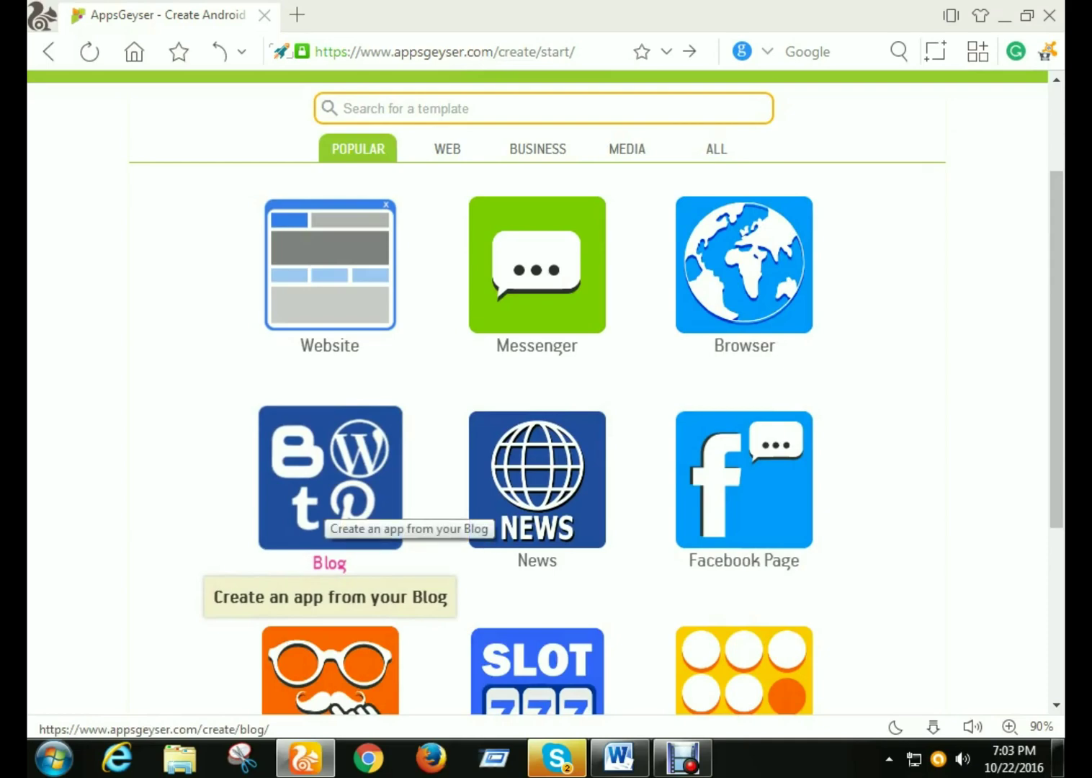
pyautogui.scroll(-4, 545, 392)
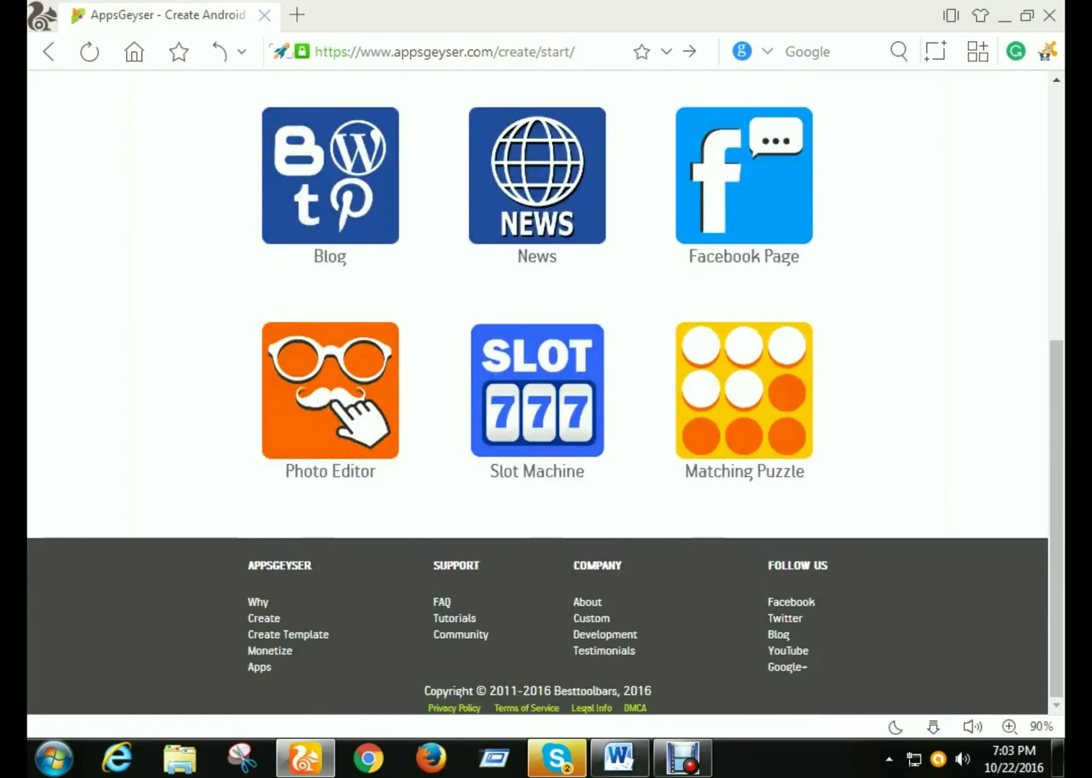
pyautogui.scroll(4, 545, 391)
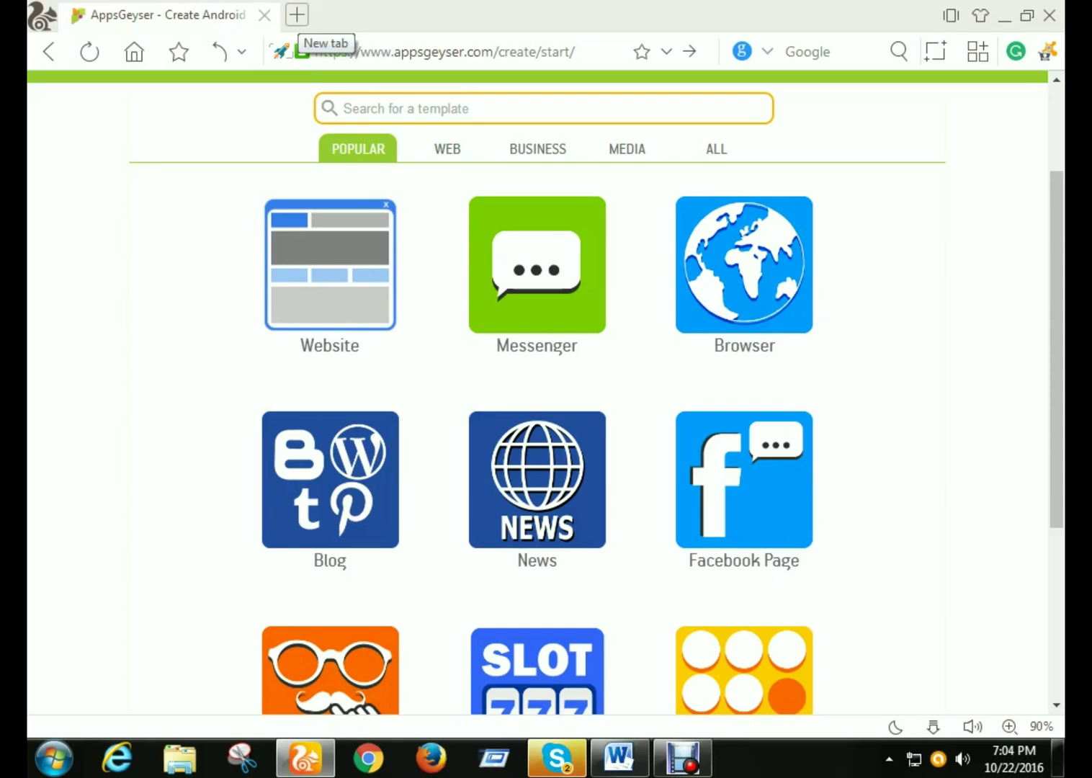
# Step: Open blogspot.com in a new browser tab and view the Make Money Online blog from the Blogger dashboard
pyautogui.click(297, 17)
pyautogui.write('blogspot.com')
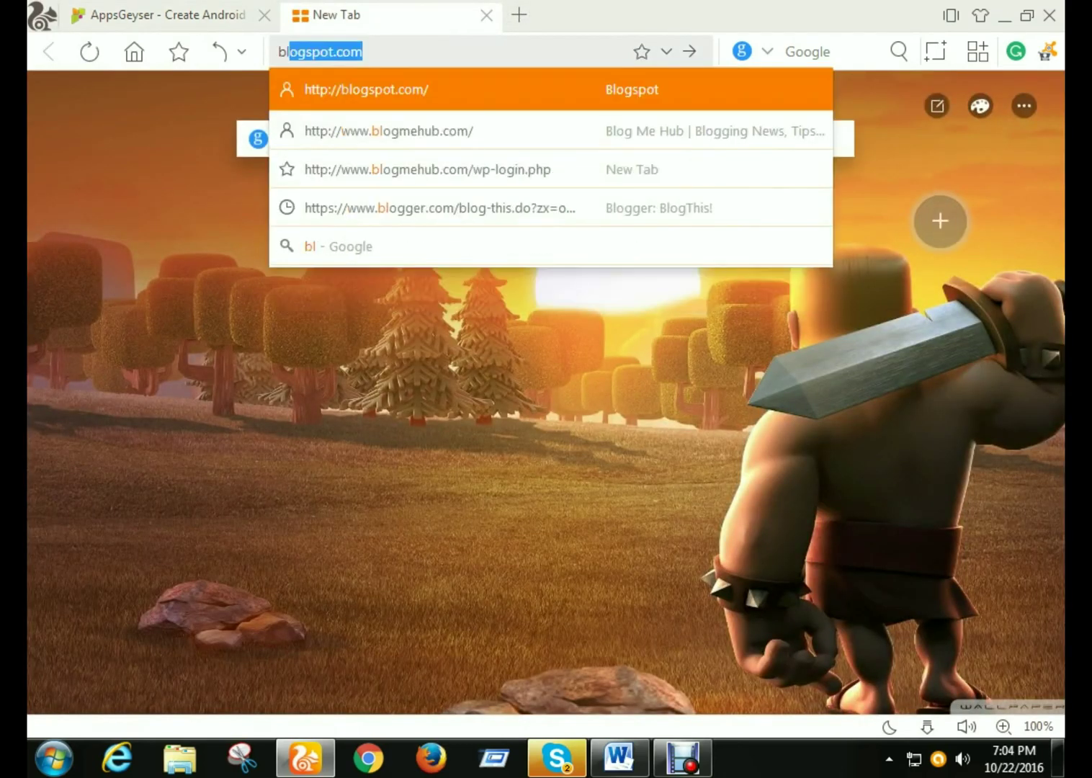
pyautogui.press('Return')
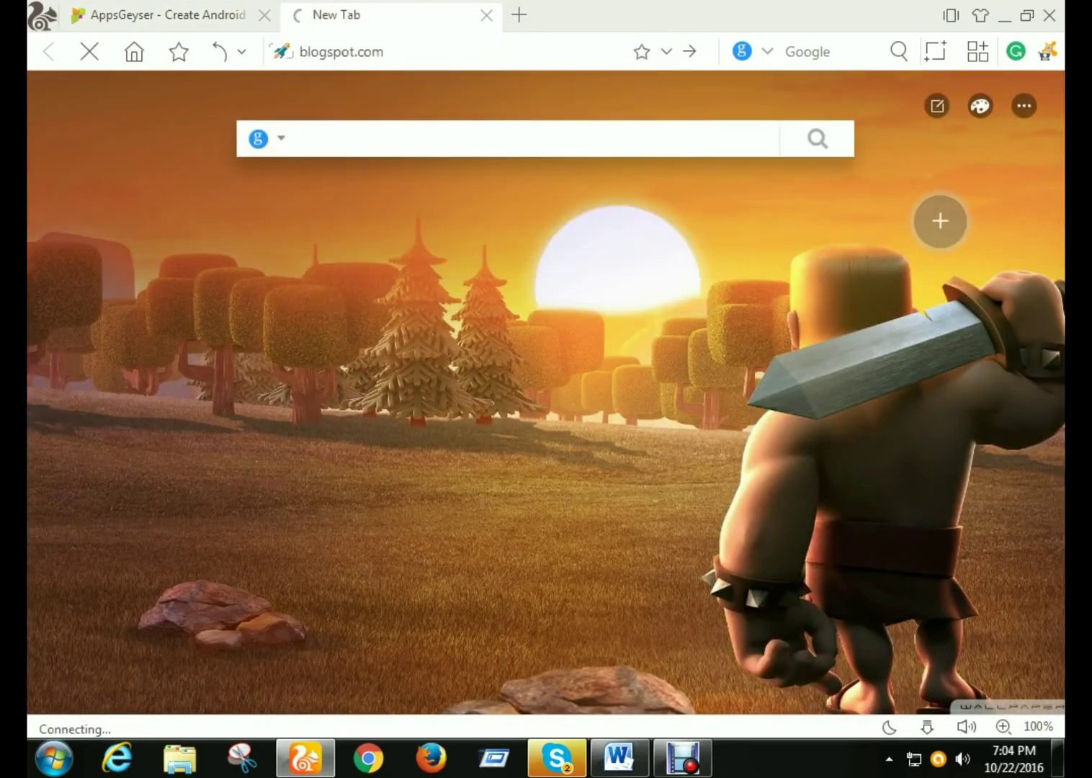
pyautogui.click(158, 16)
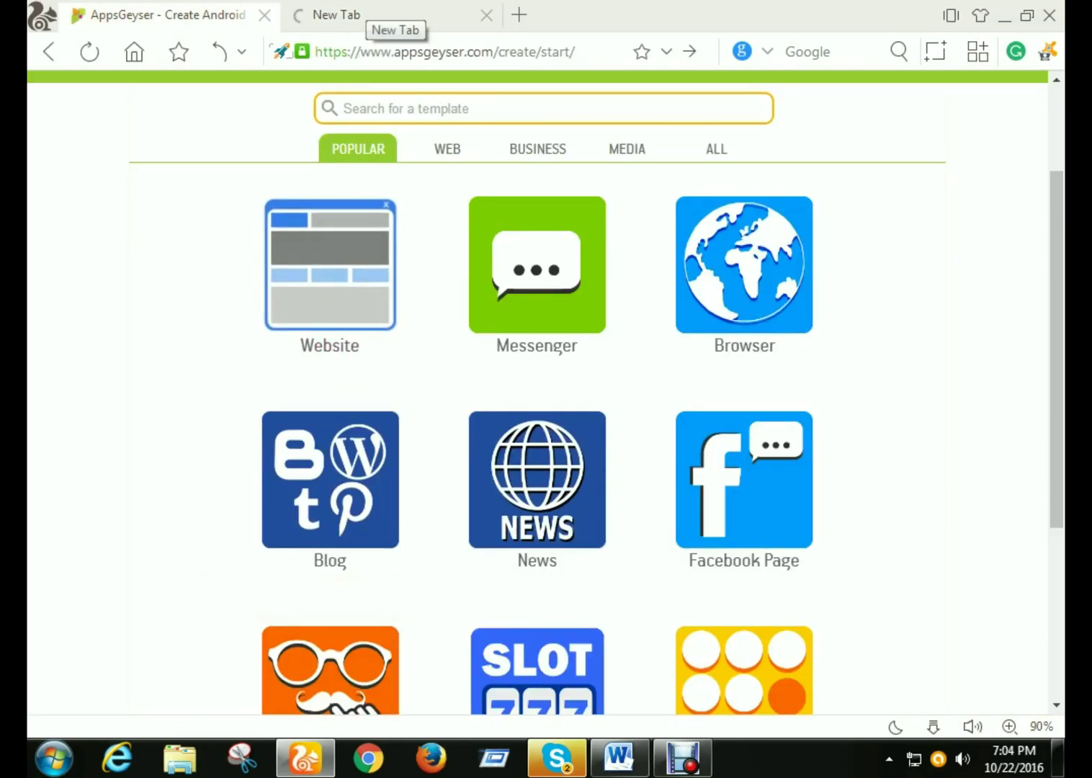
pyautogui.click(339, 16)
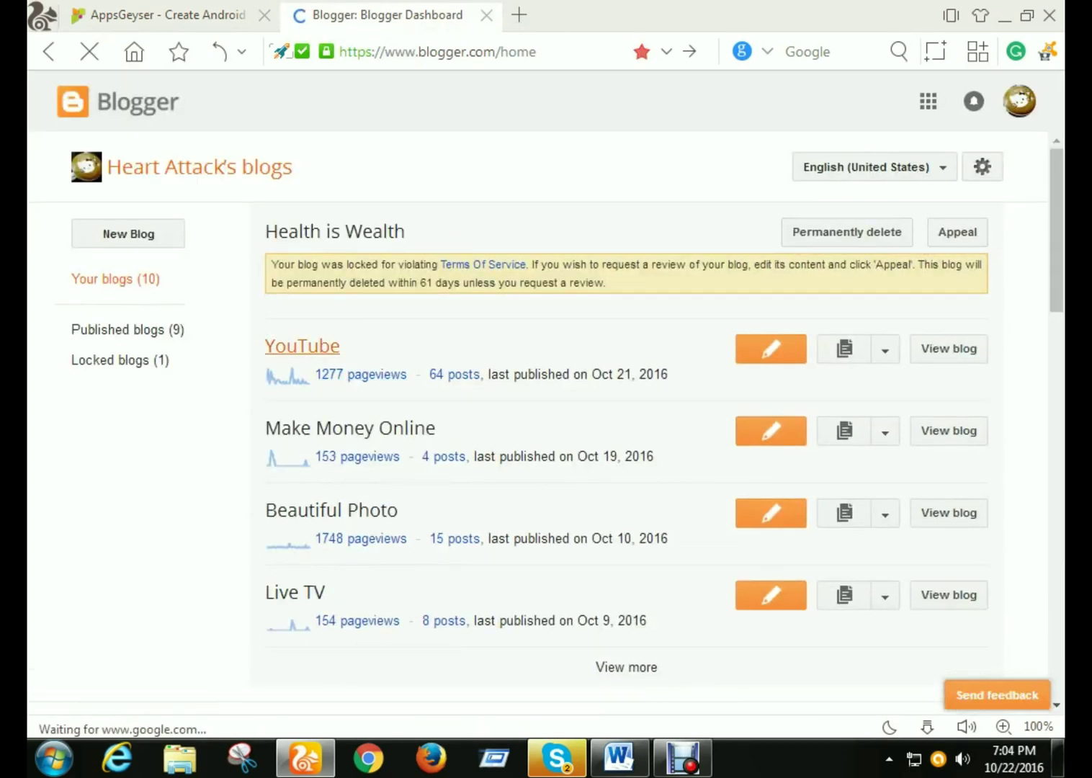
pyautogui.click(948, 431)
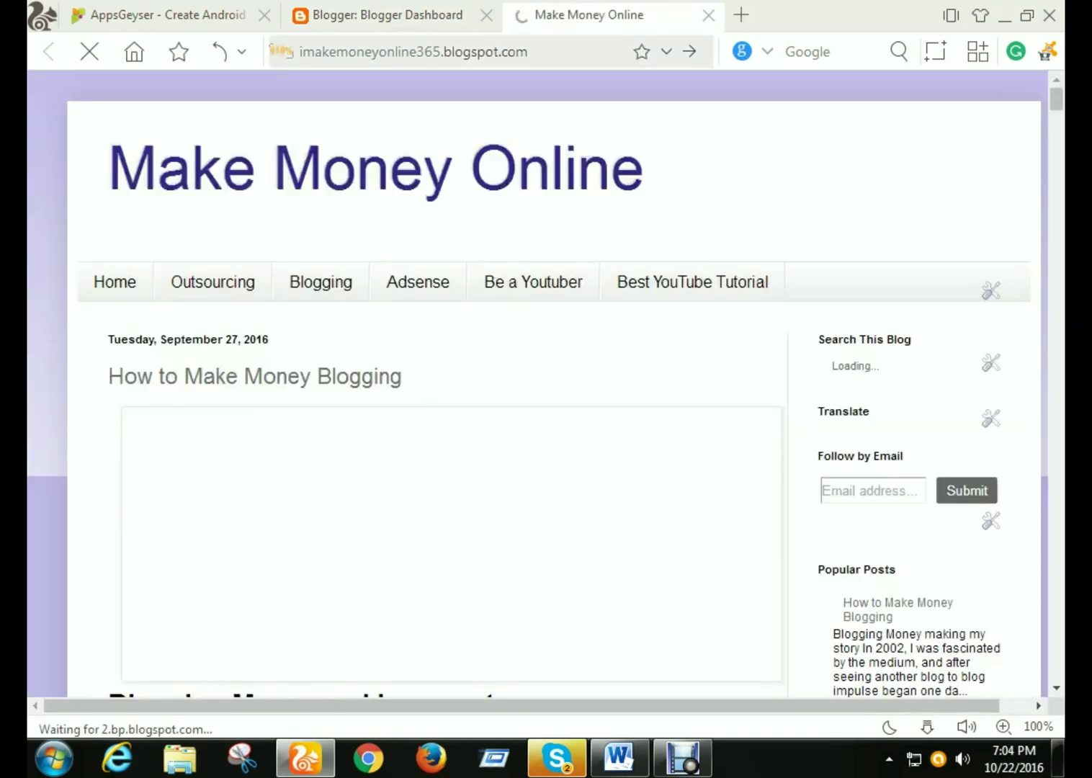
# Step: Copy the Make Money Online blog's web address, imakemoneyonline365.blogspot.com
pyautogui.moveTo(530, 51); pyautogui.dragTo(299, 52)
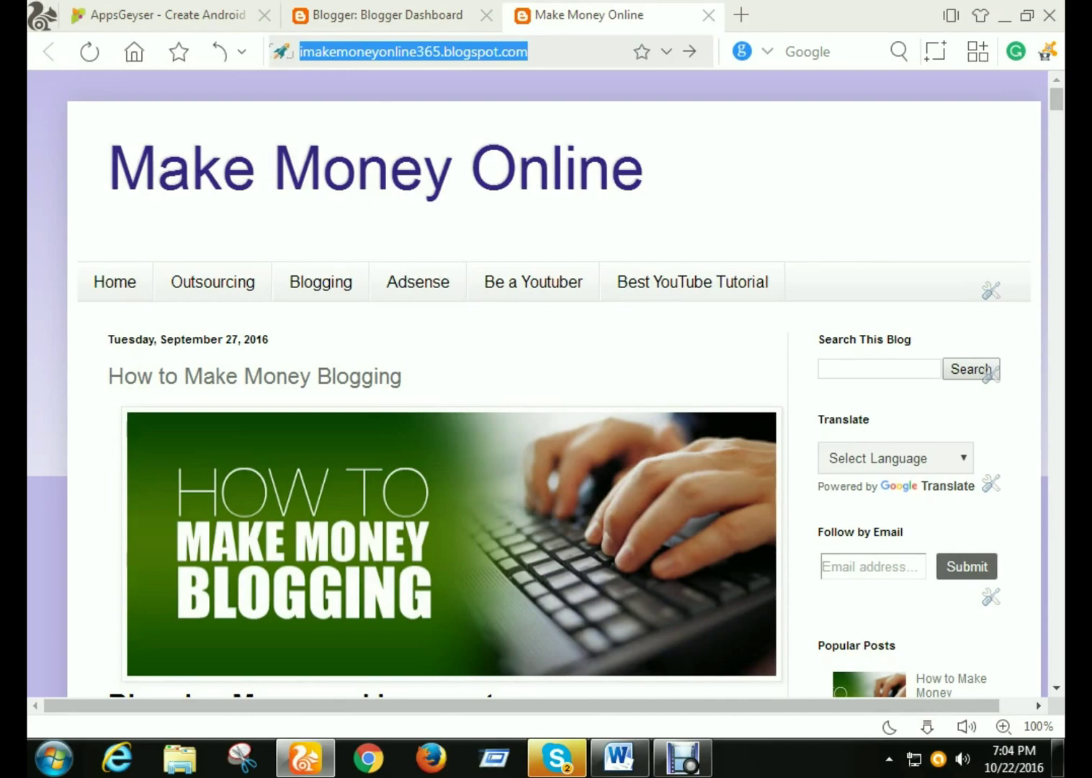
pyautogui.rightClick(378, 52)
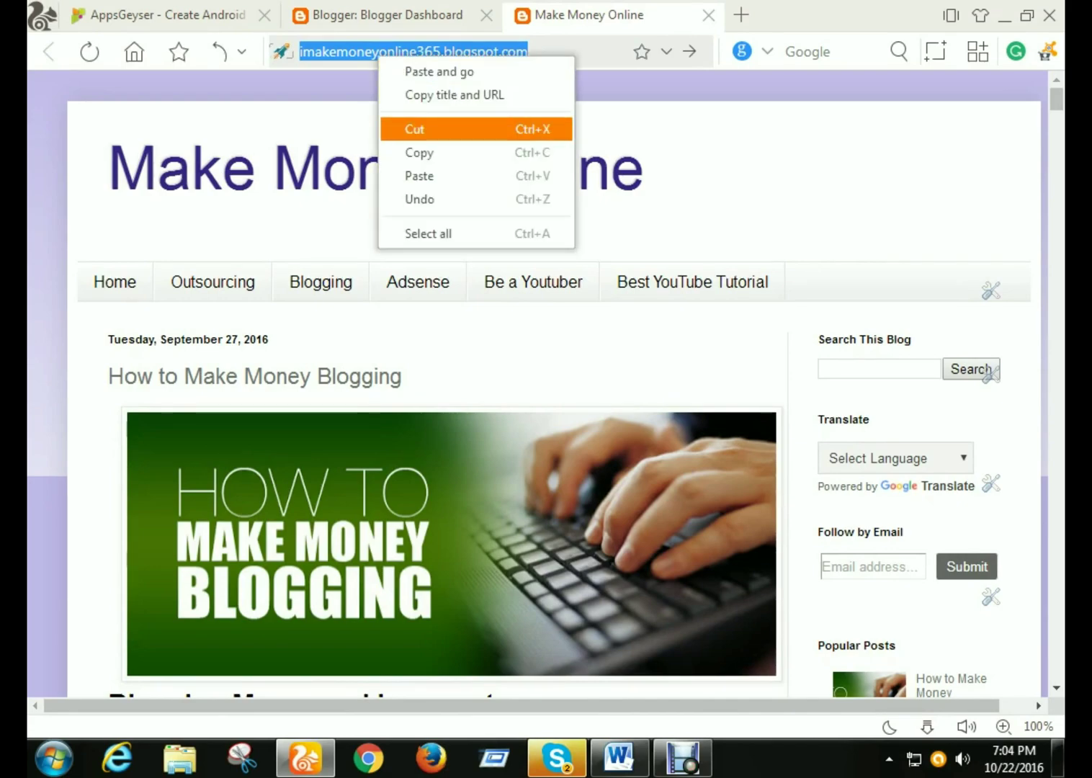
pyautogui.click(433, 152)
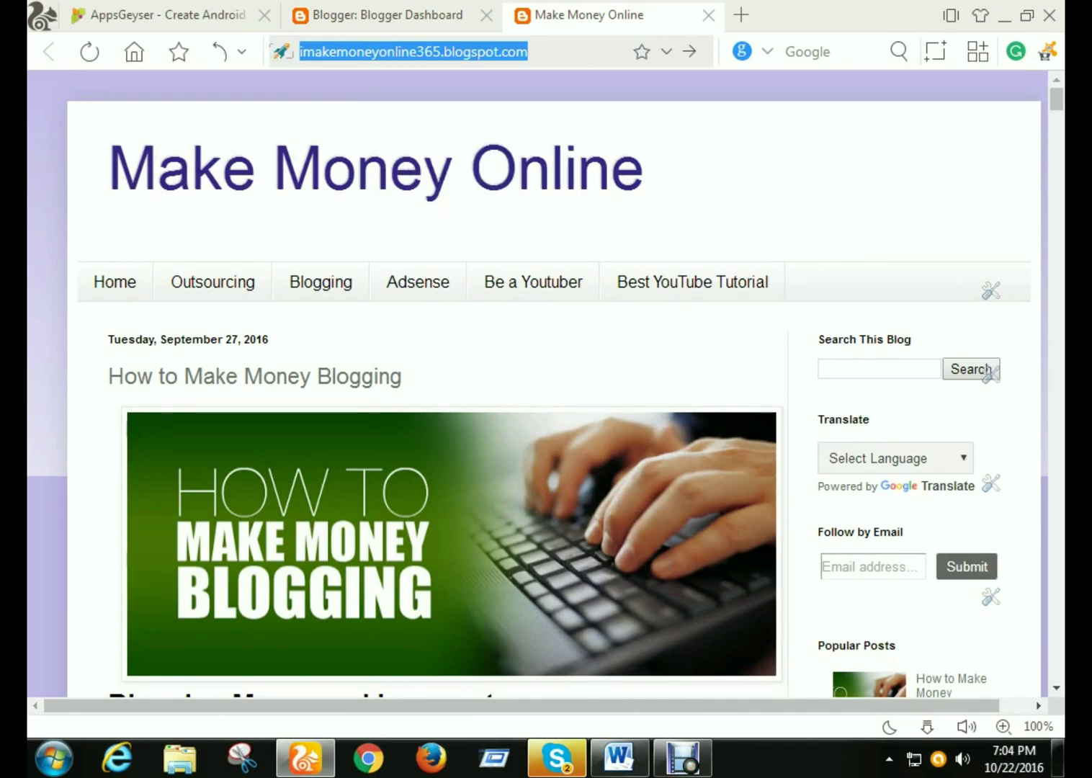
# Step: Close the Blogger Dashboard tab and choose the Blog template on the AppsGeyser Create App page
pyautogui.click(157, 14)
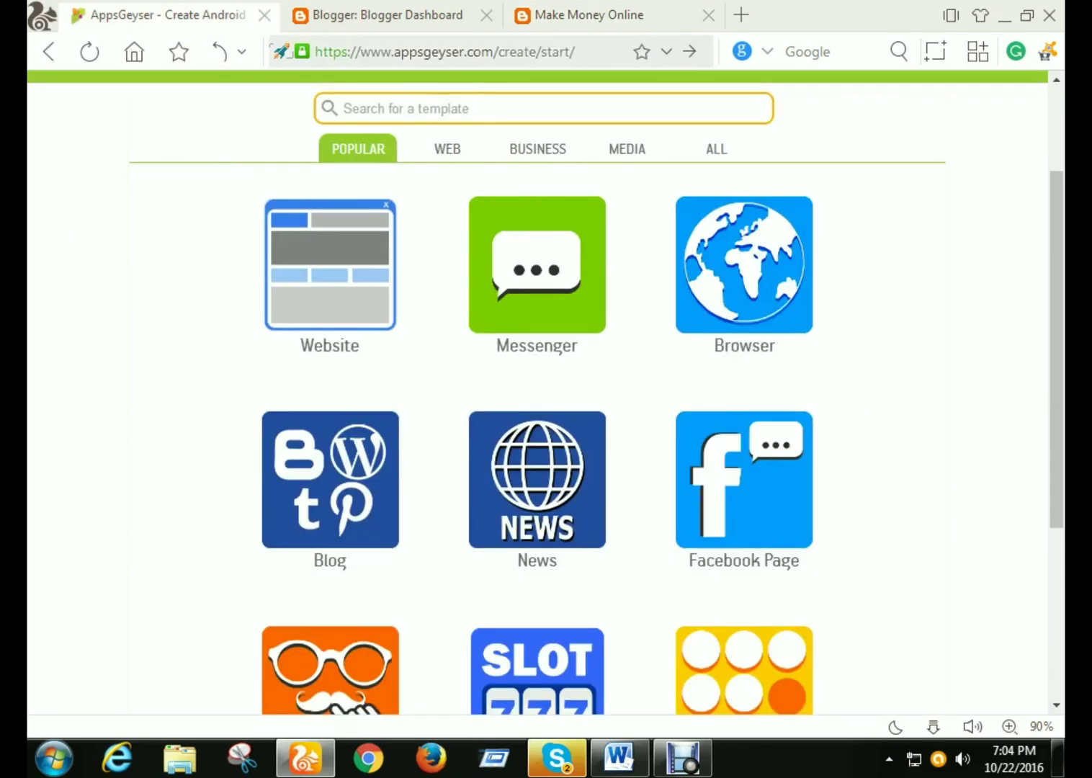
pyautogui.click(487, 14)
pyautogui.scroll(-3, 331, 476)
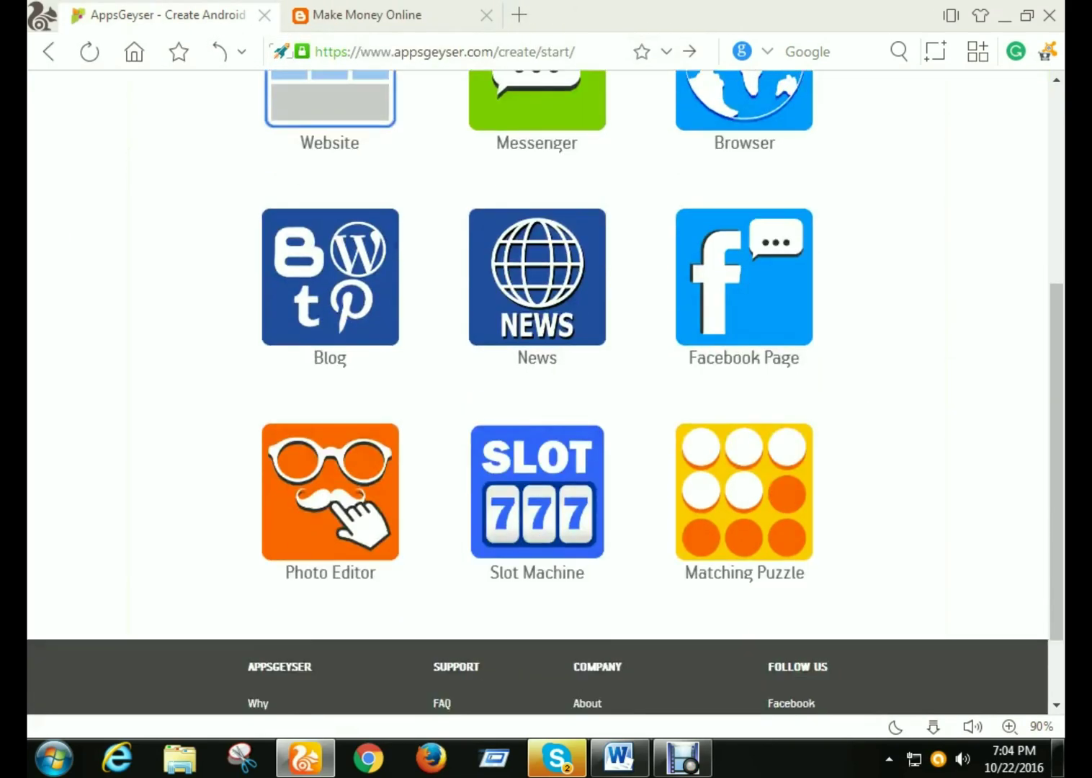
pyautogui.scroll(3, 330, 476)
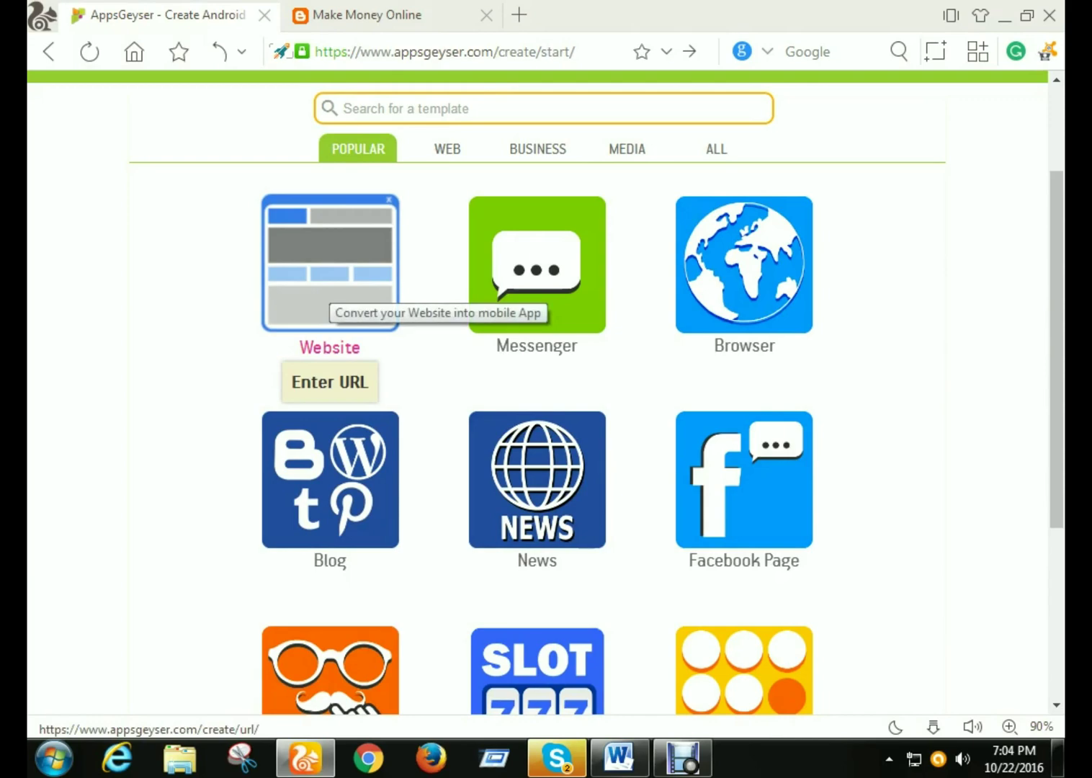
pyautogui.scroll(-3, 537, 389)
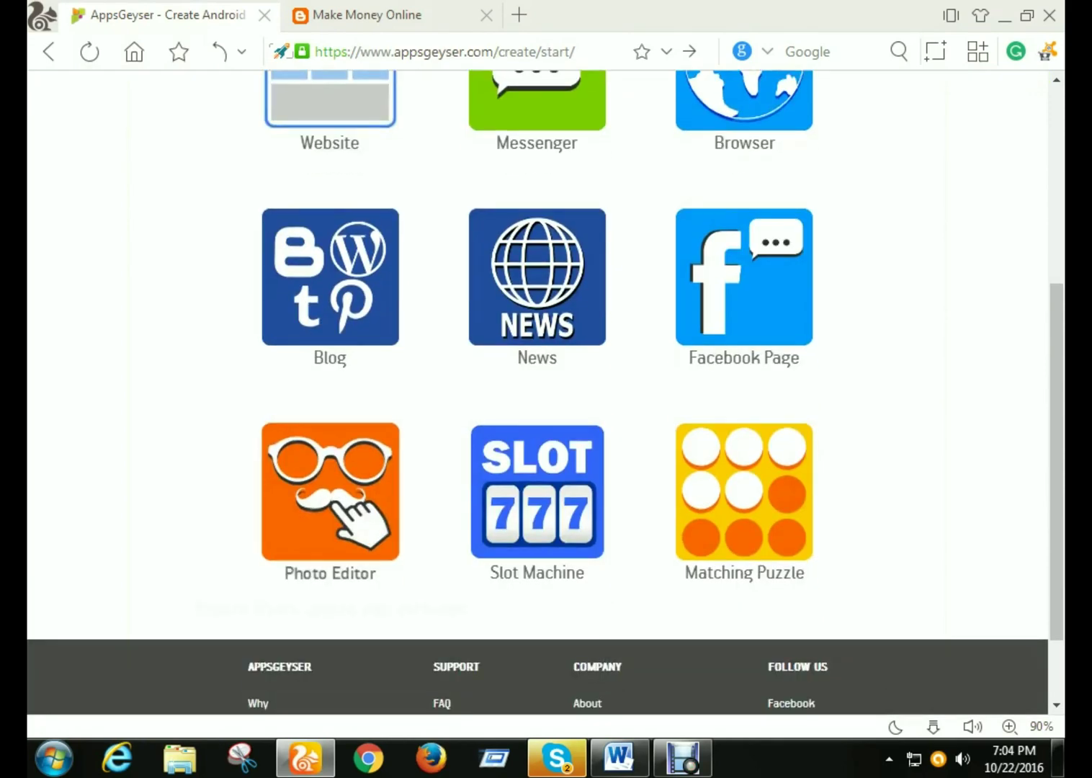
pyautogui.scroll(2, 538, 390)
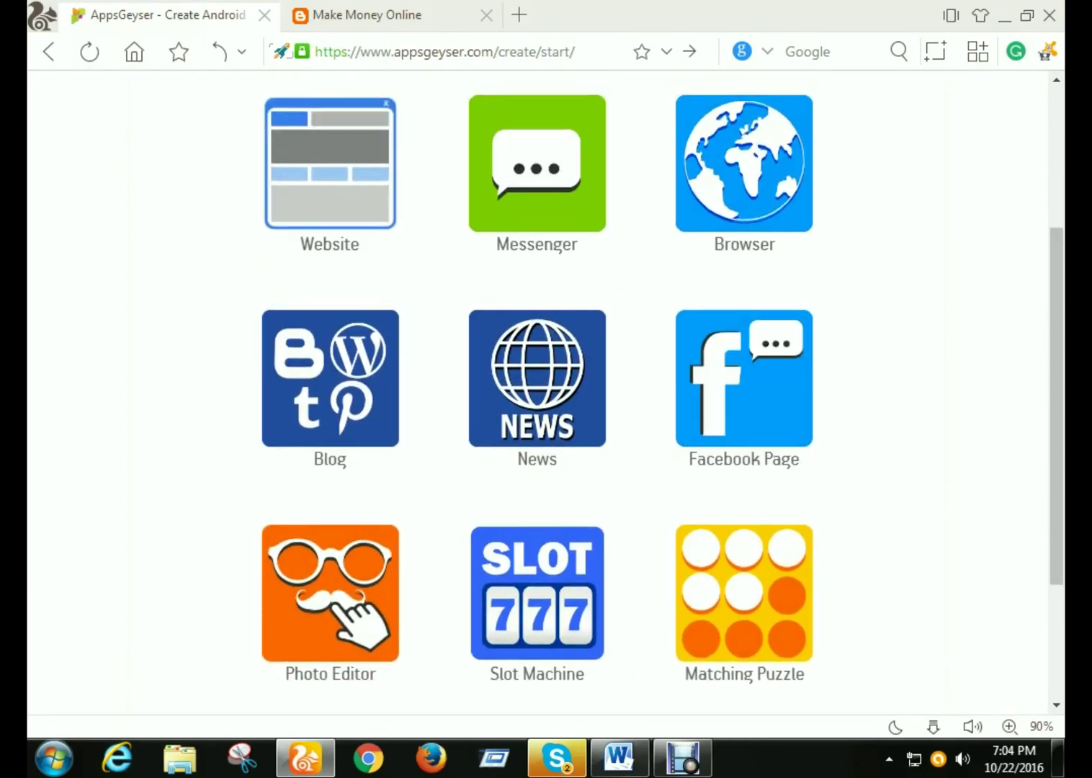
pyautogui.scroll(2, 538, 389)
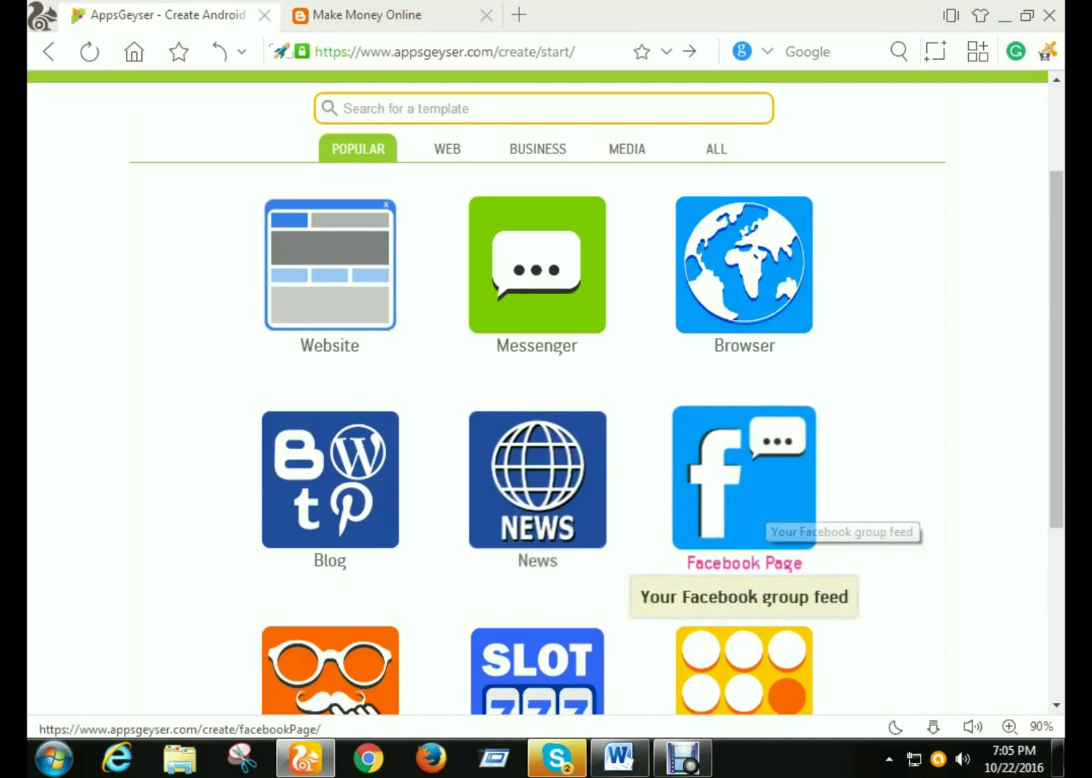
pyautogui.click(330, 561)
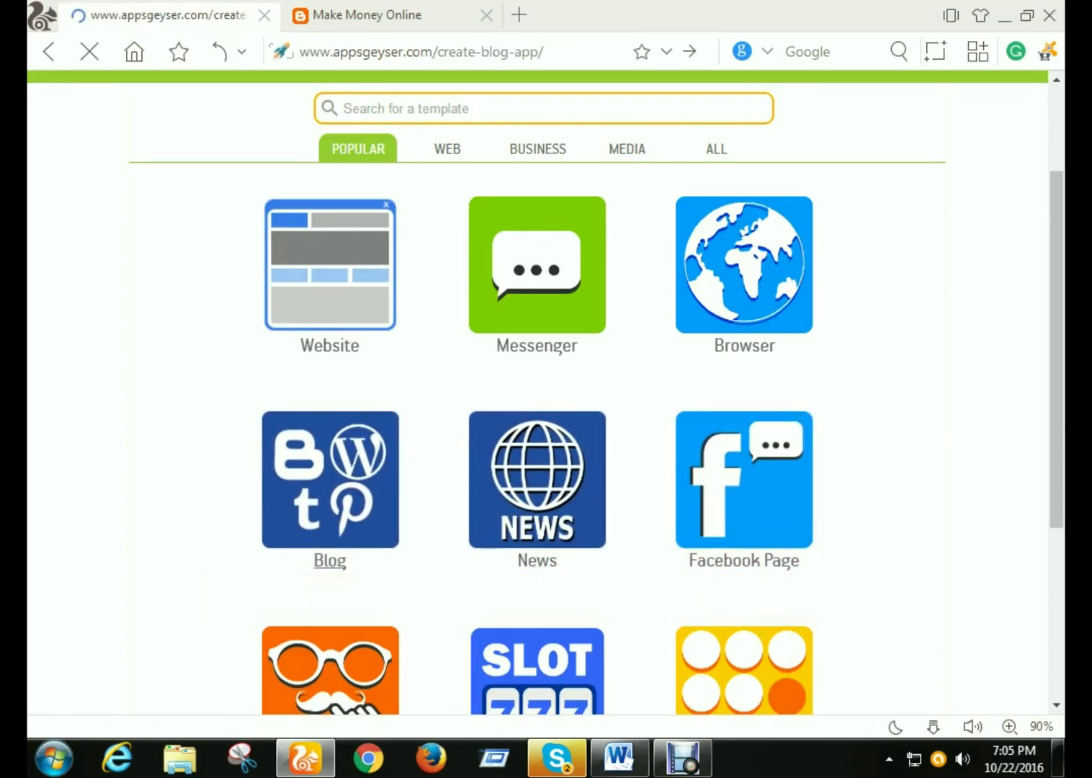
# Step: Select Blogger blog as the blog type in the app settings of the Create Blog App form
pyautogui.scroll(-1, 536, 392)
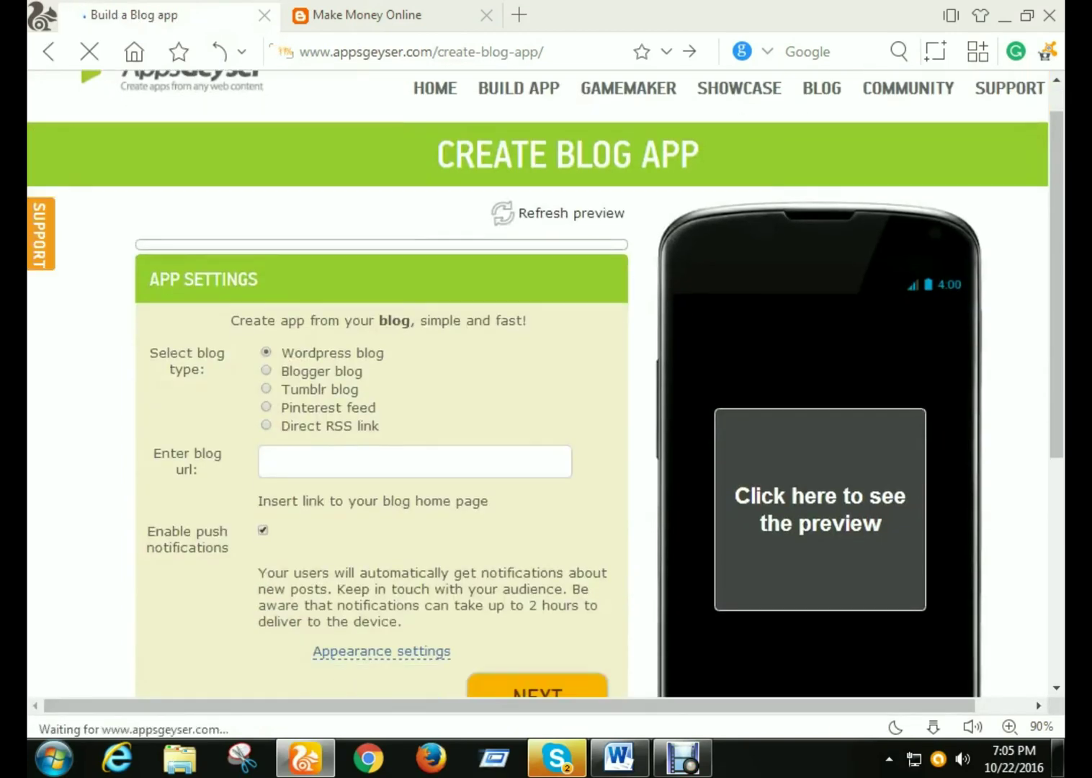
pyautogui.scroll(1, 536, 383)
pyautogui.scroll(-2, 538, 382)
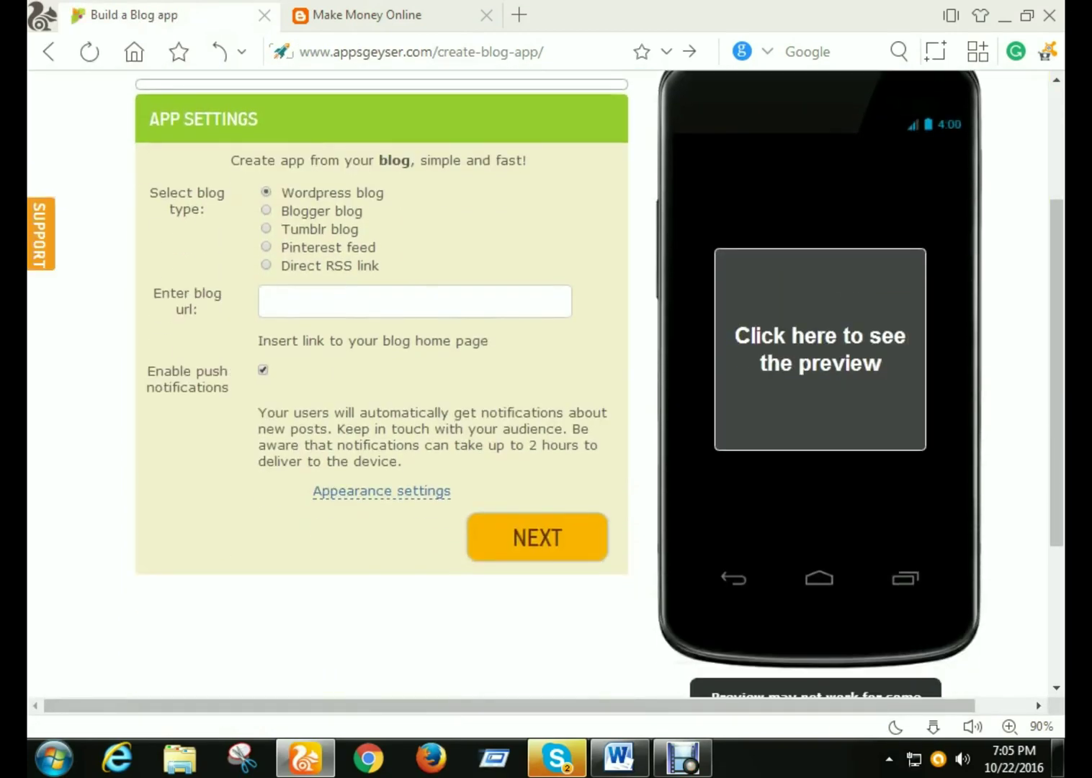
pyautogui.scroll(2, 545, 382)
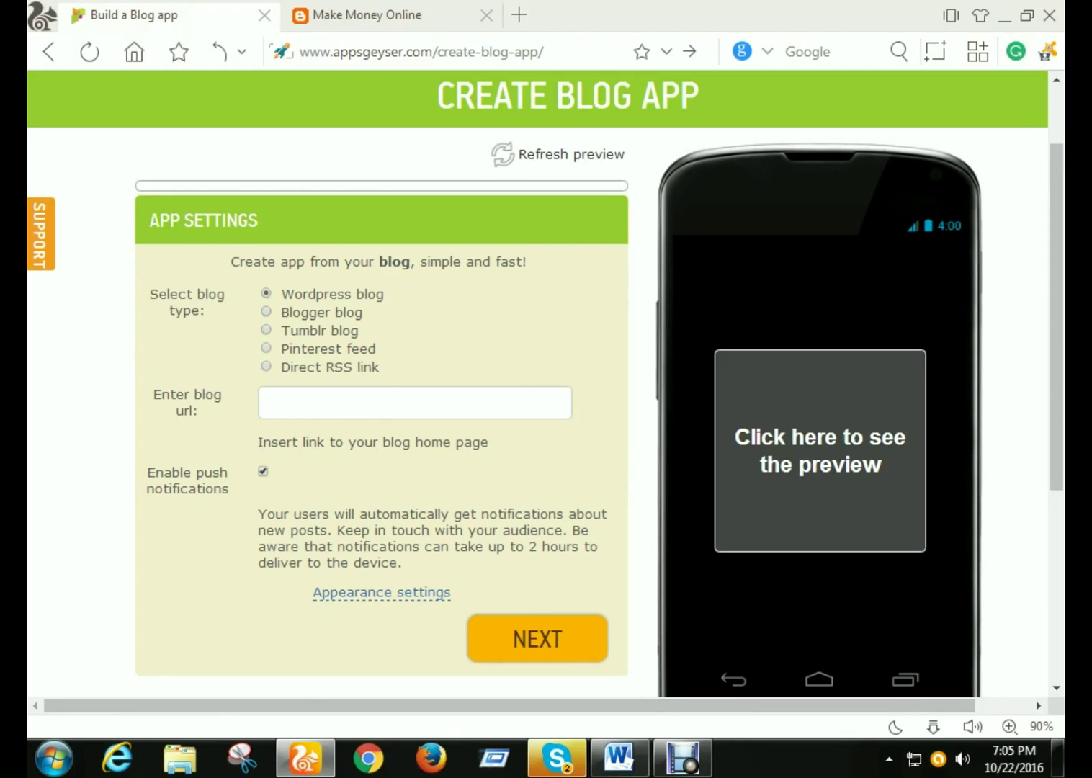
pyautogui.click(265, 311)
pyautogui.scroll(-1, 537, 389)
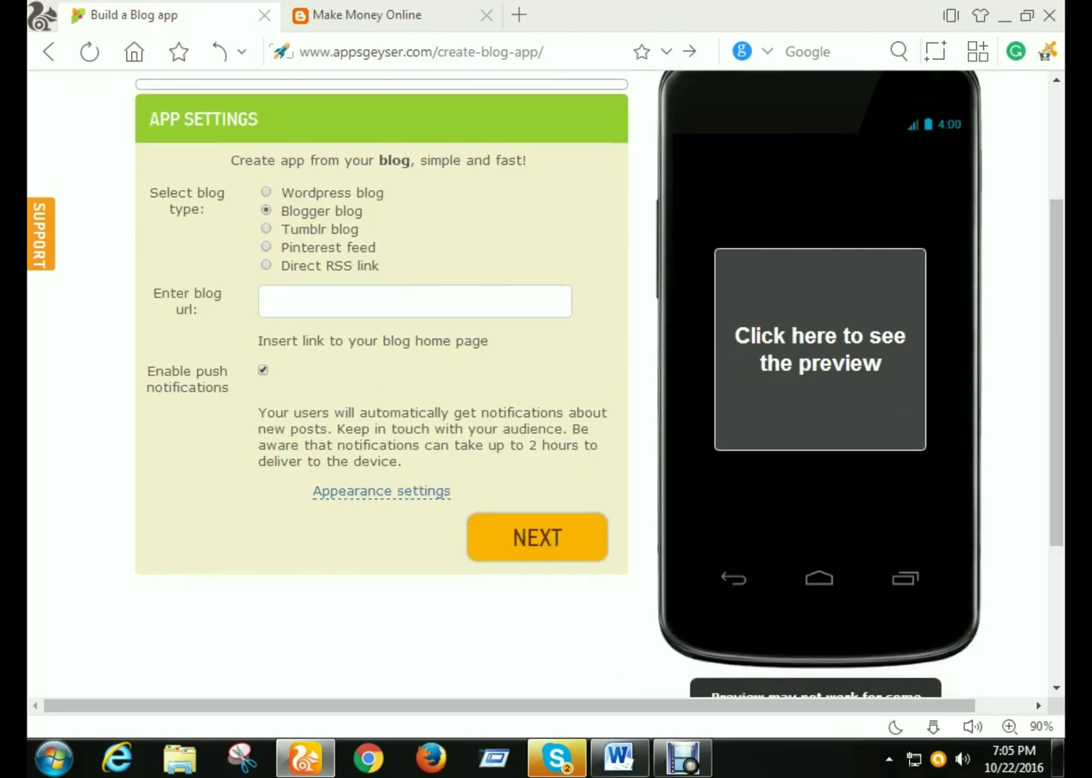
pyautogui.click(267, 302)
pyautogui.hotkey('ctrl', 'v')
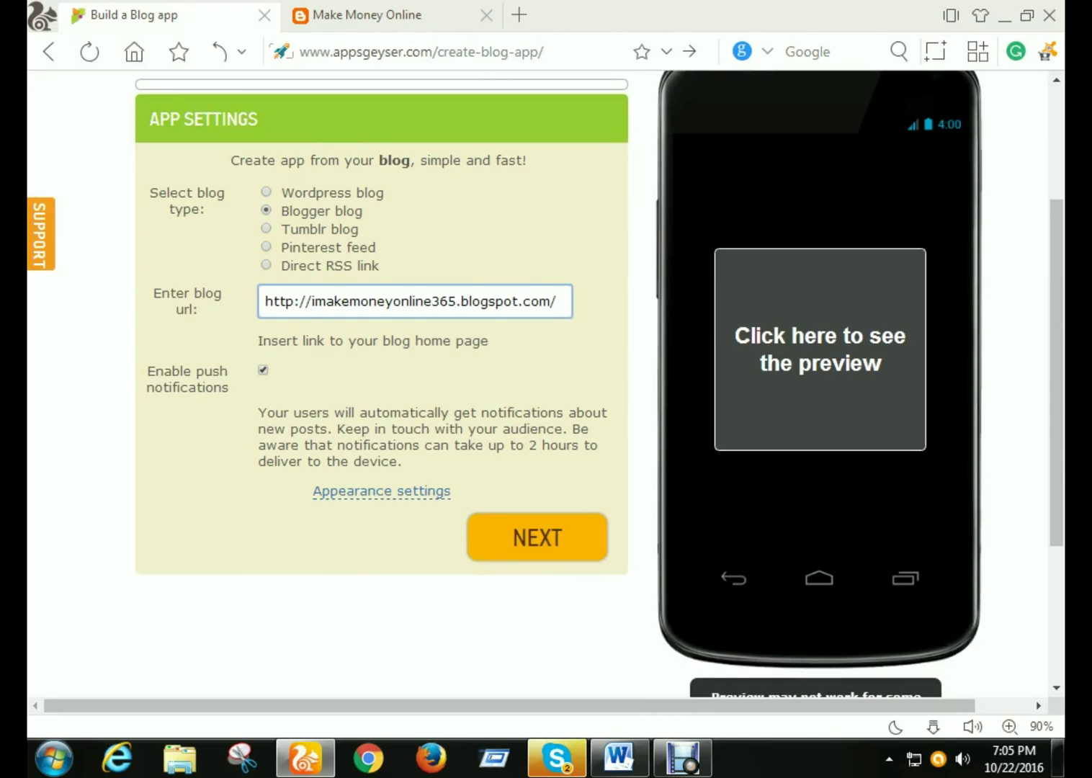
pyautogui.scroll(-2, 538, 389)
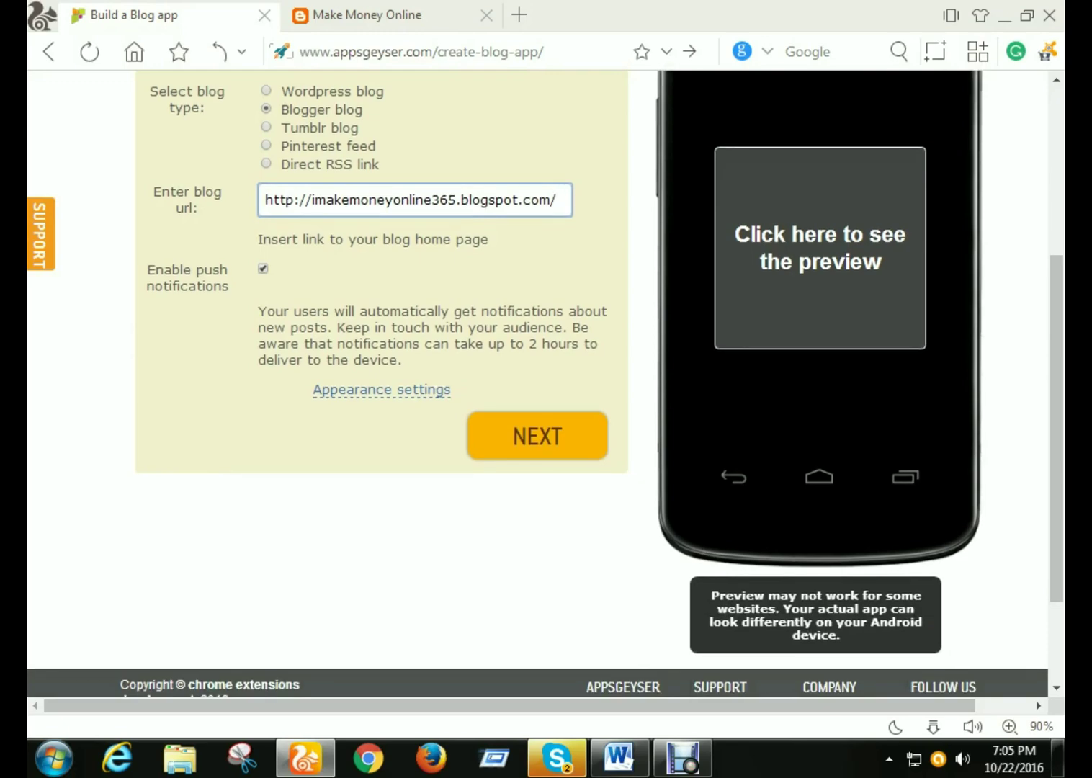
pyautogui.scroll(-2, 537, 336)
pyautogui.click(538, 336)
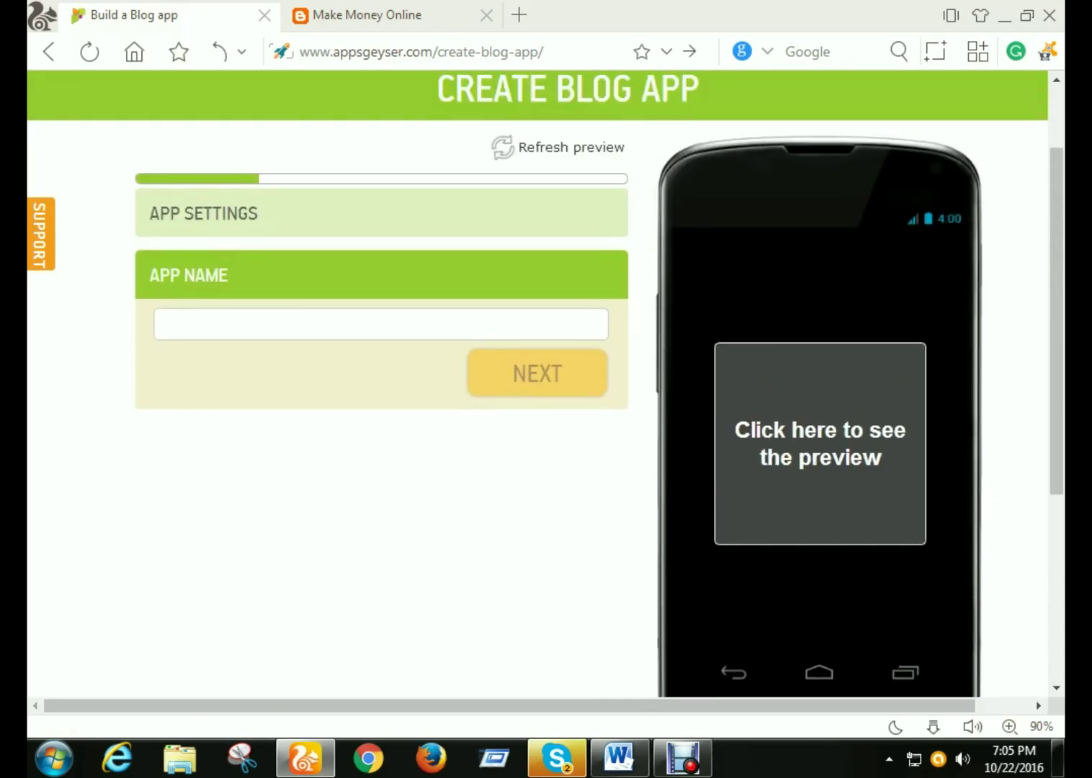
# Step: Name the app Make Money Online, checking the title on the blog's page, and proceed to the description stage
pyautogui.click(160, 324)
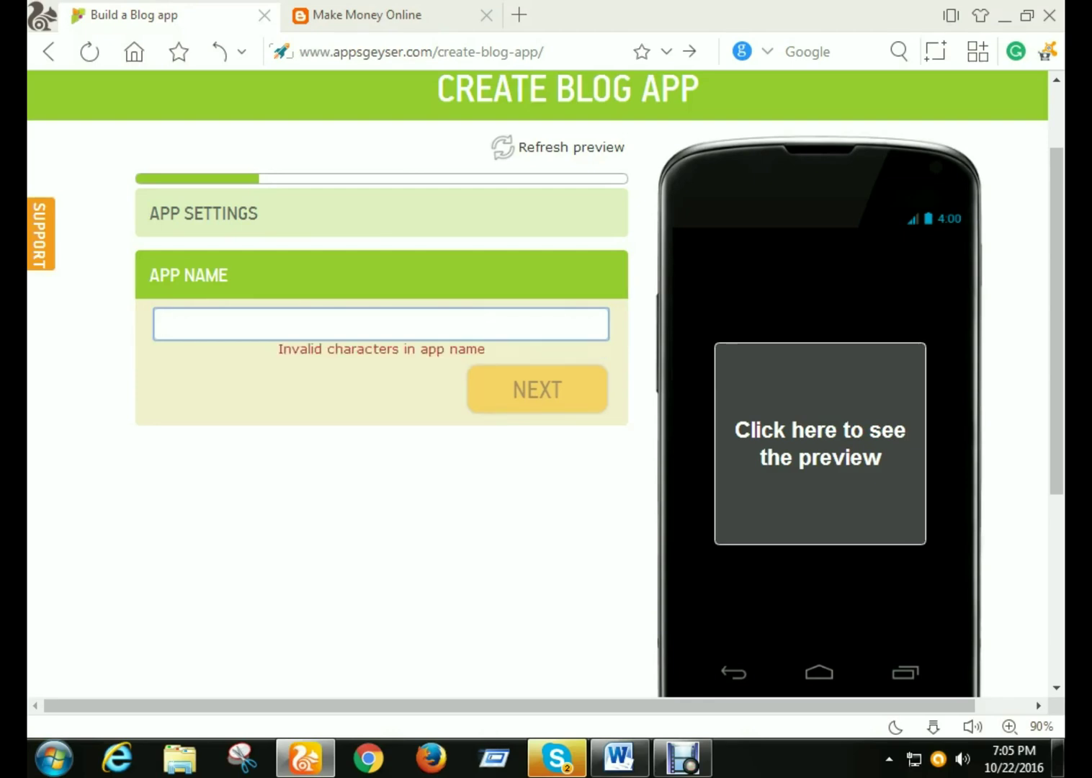
pyautogui.write('Mak')
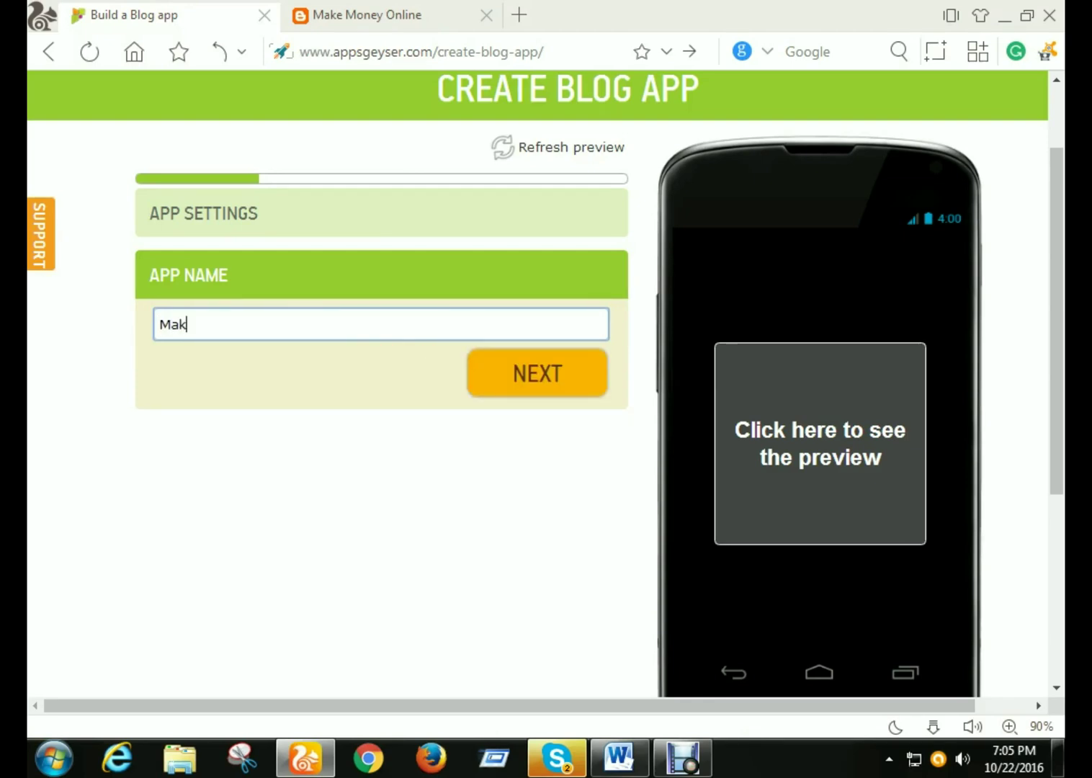
pyautogui.write('e Money')
pyautogui.click(366, 15)
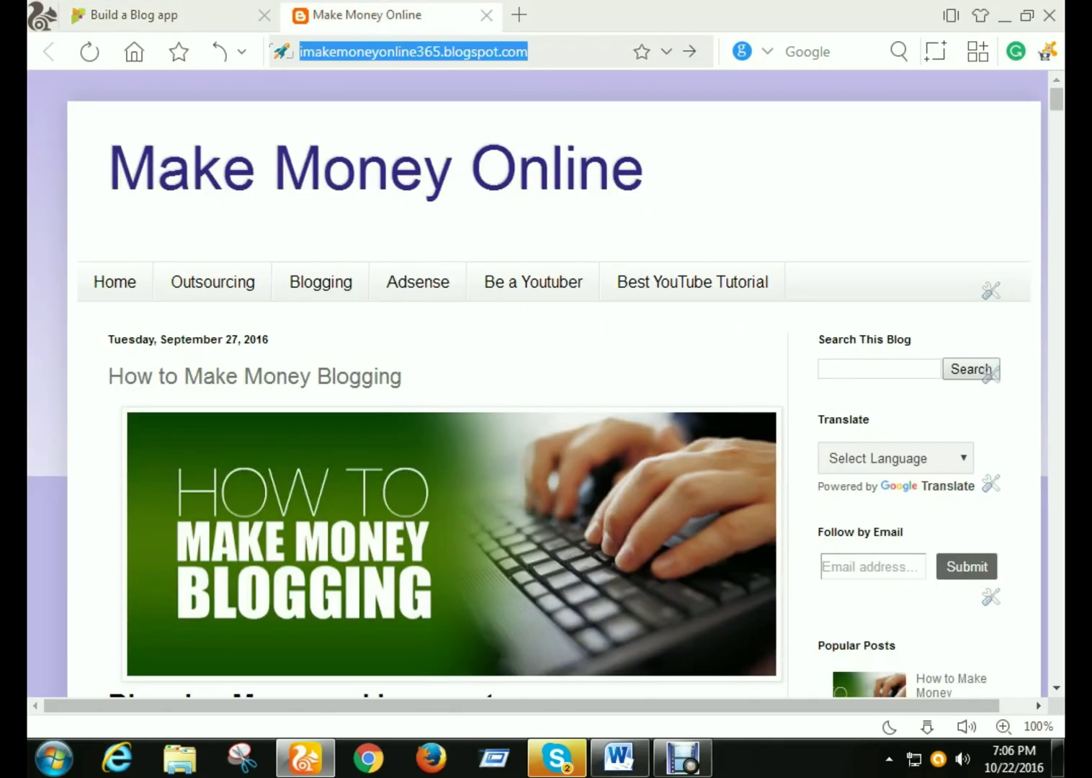
pyautogui.hotkey('ctrl', 'Tab')
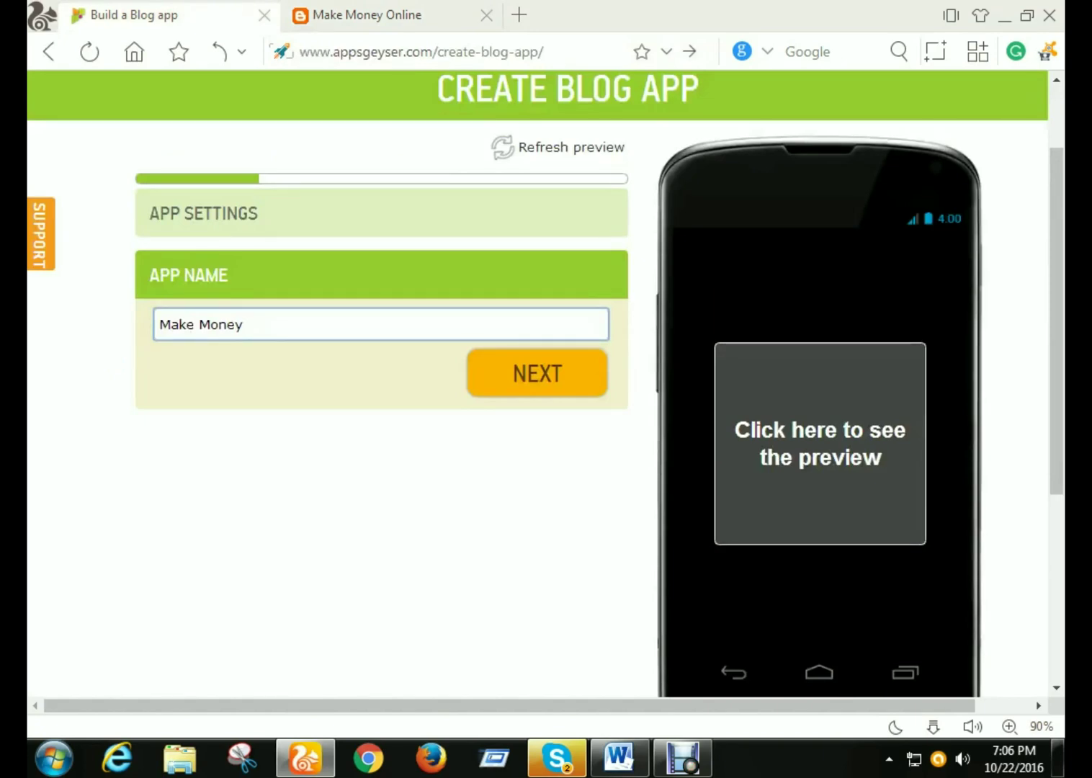
pyautogui.write('Onel=')
pyautogui.press('BackSpace')
pyautogui.press('BackSpace')
pyautogui.press('BackSpace')
pyautogui.write('line')
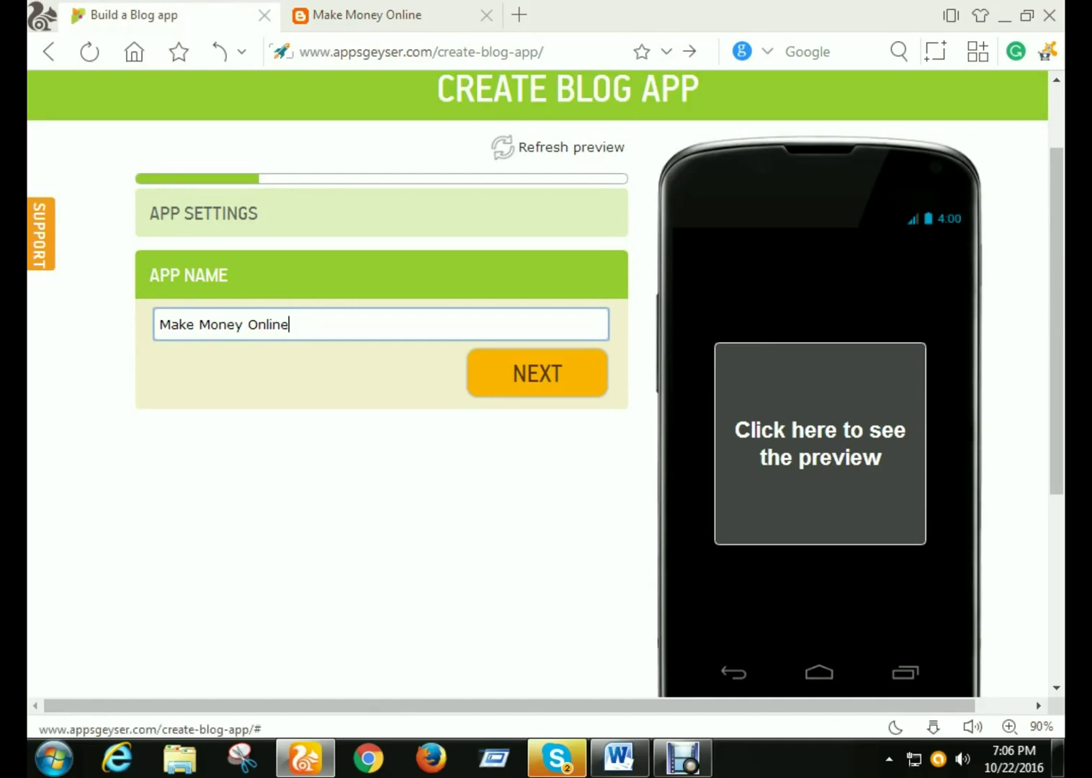
pyautogui.click(538, 373)
# Step: Start the app description with the words "This is"
pyautogui.click(159, 284)
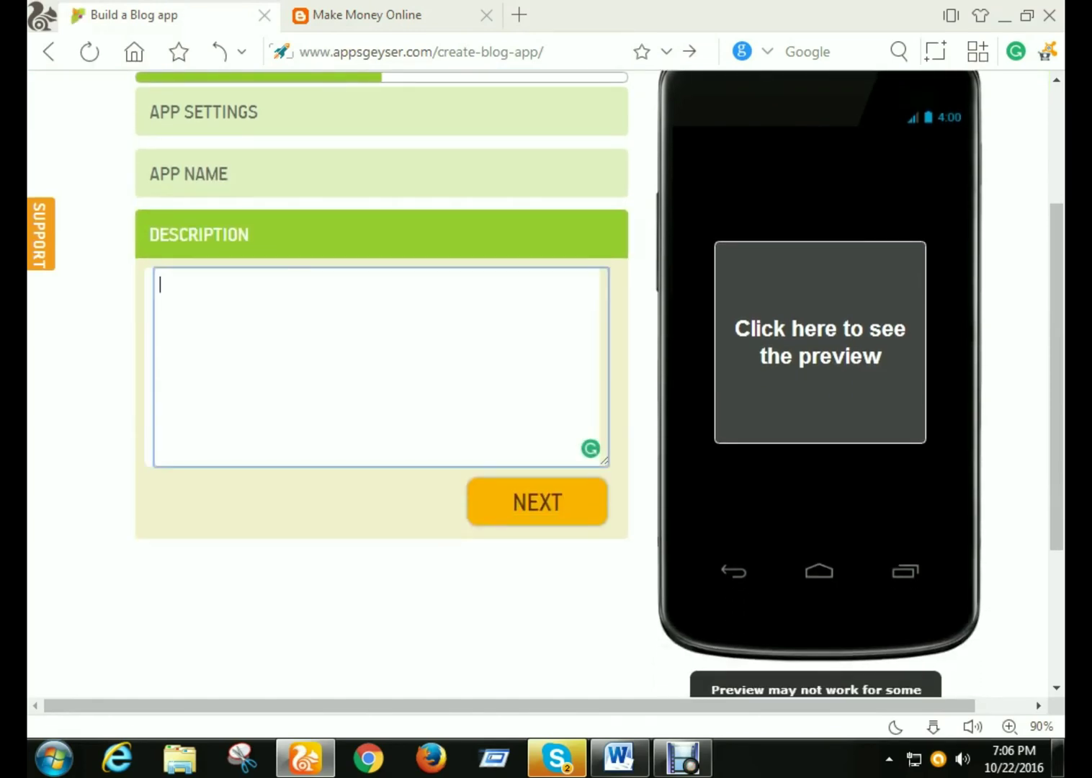
pyautogui.write('This ')
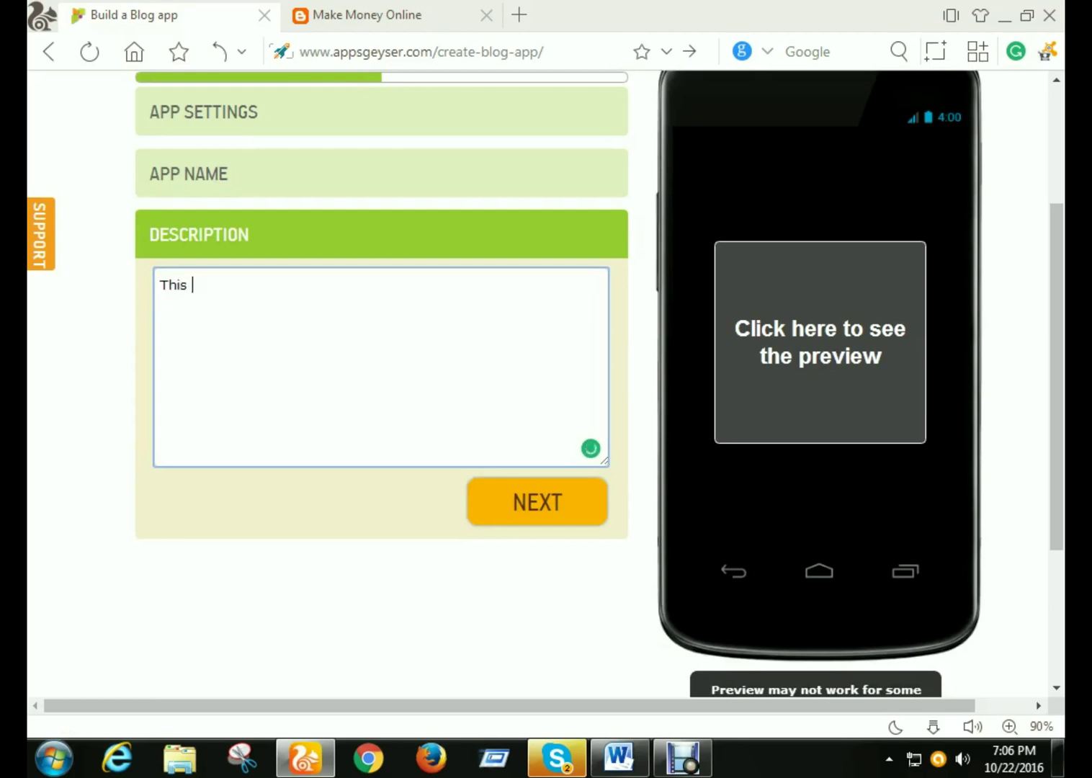
pyautogui.write('is')
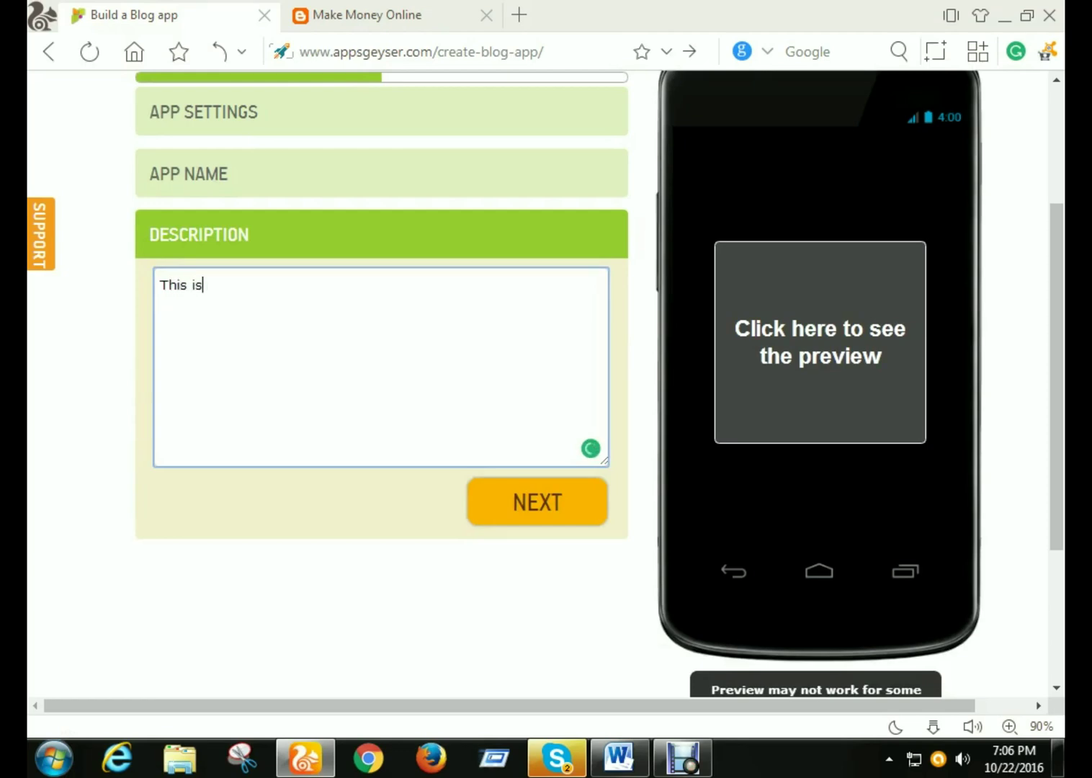
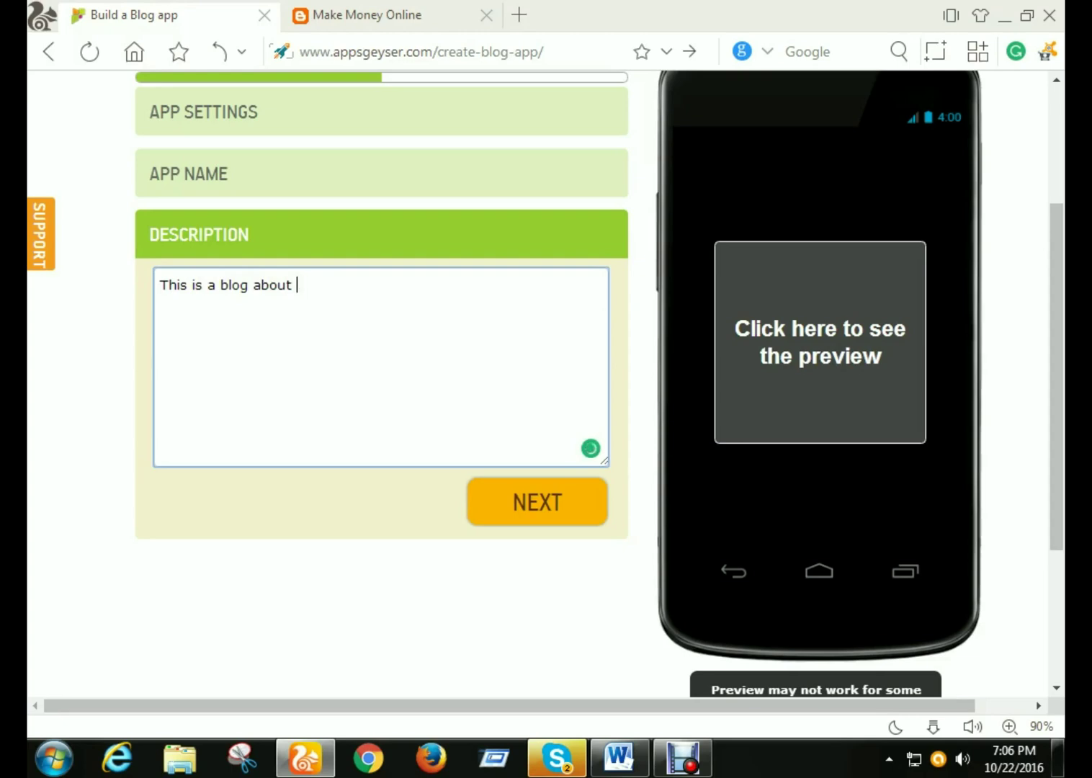
# Step: Continue the app description after "This is a blog about" with "online money making. Here"
pyautogui.write('online money make')
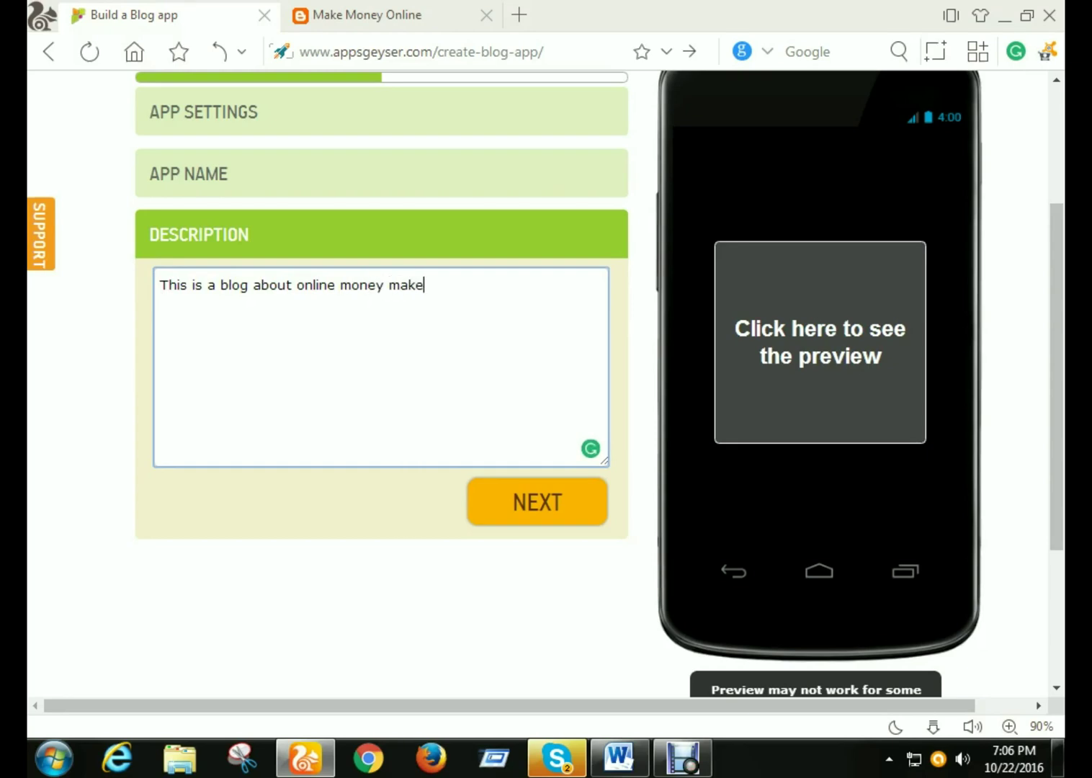
pyautogui.press('BackSpace')
pyautogui.write('ing. Here Y')
pyautogui.press('BackSpace')
pyautogui.write('o')
pyautogui.click(159, 285)
pyautogui.write('you')
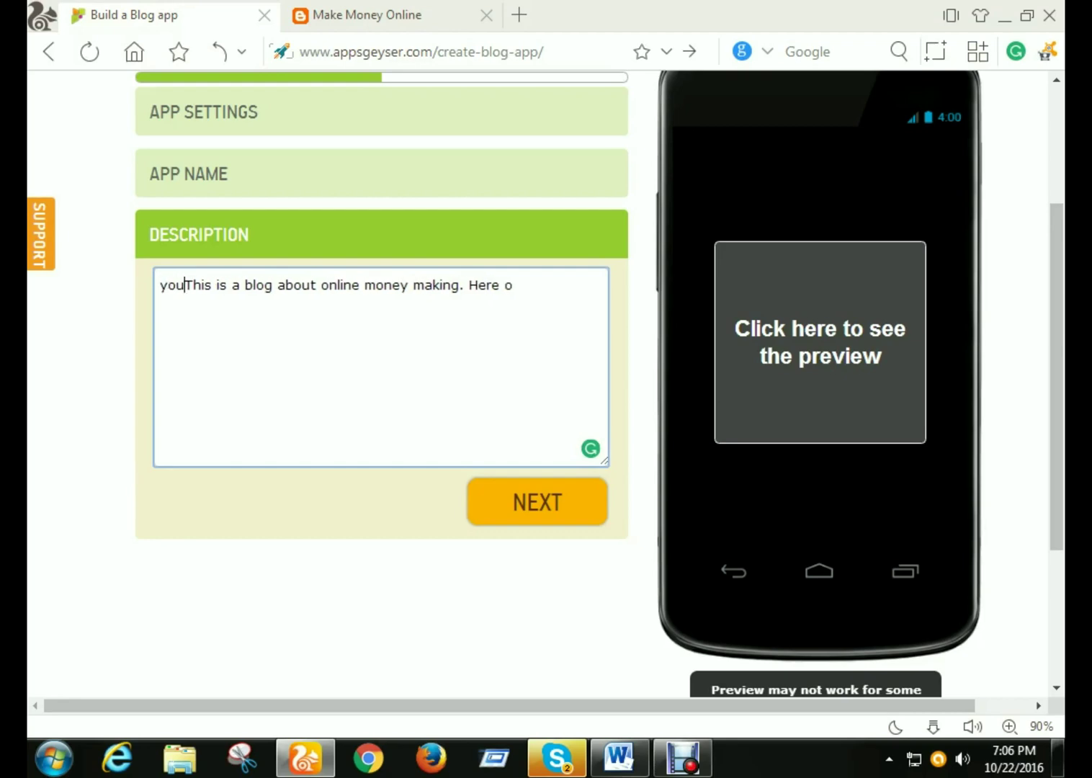
pyautogui.press('BackSpace')
pyautogui.press('BackSpace')
pyautogui.press('BackSpace')
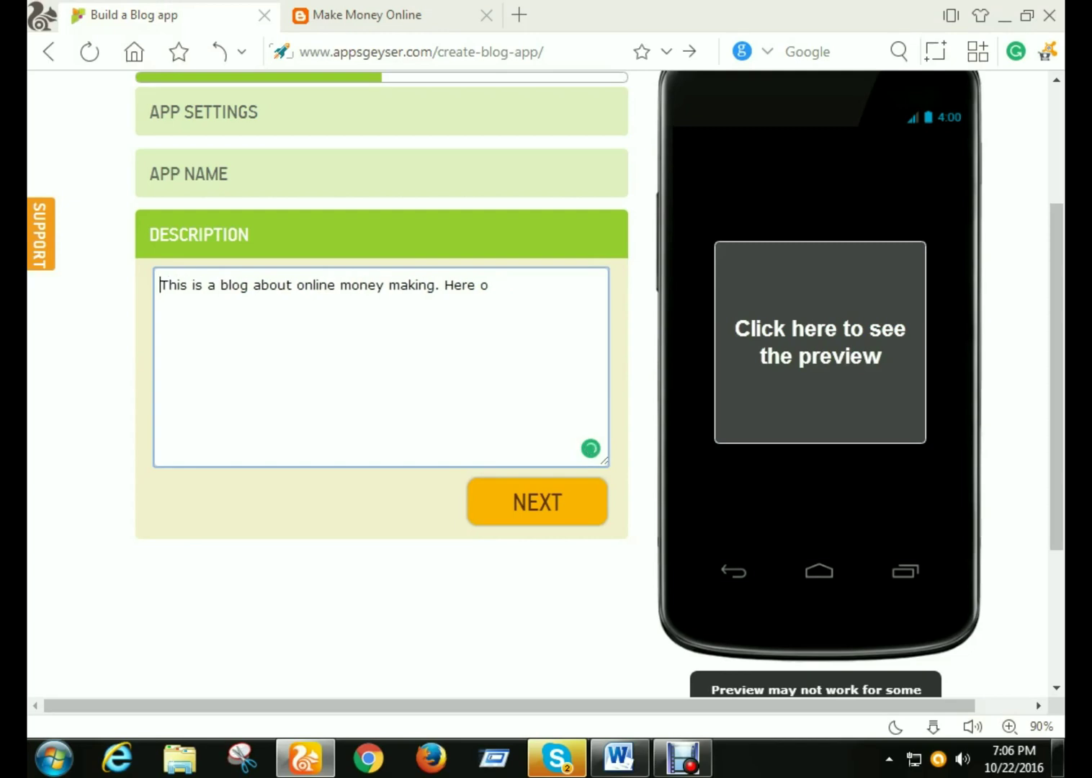
pyautogui.press('End')
pyautogui.hotkey('shift', 'Left')
# Step: Continue the description's second sentence with "you can fine some best article about"
pyautogui.write('you can fine some ')
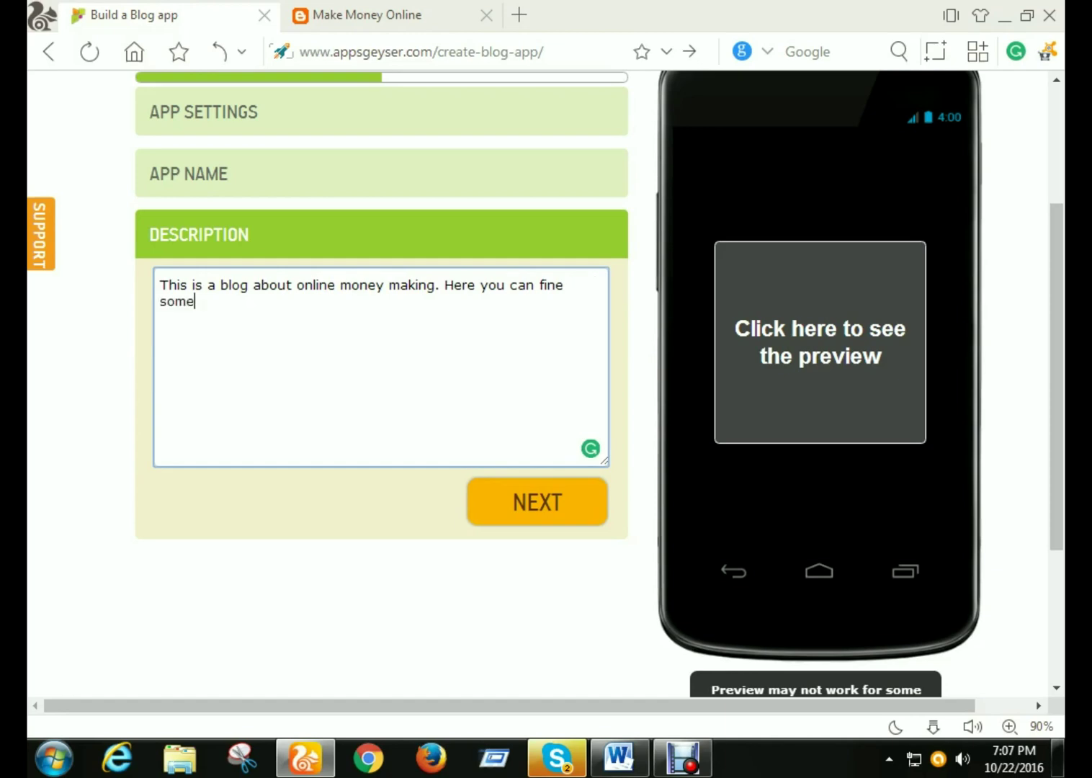
pyautogui.write('best article about ')
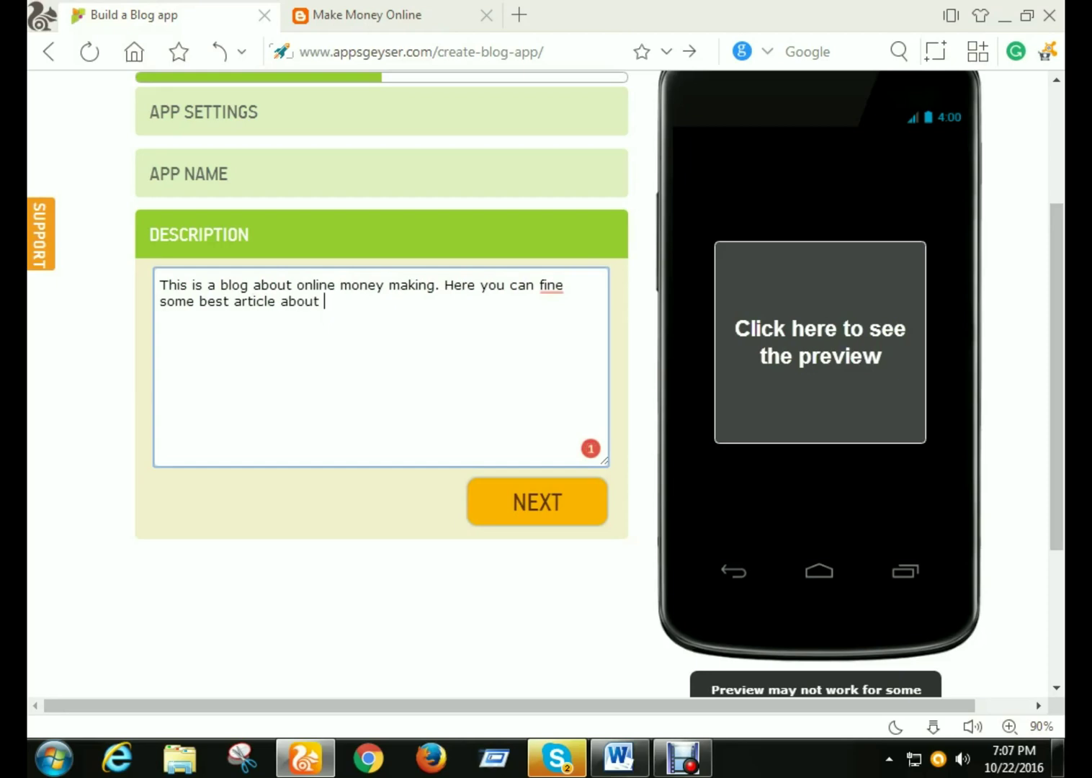
pyautogui.write('"how to make mon')
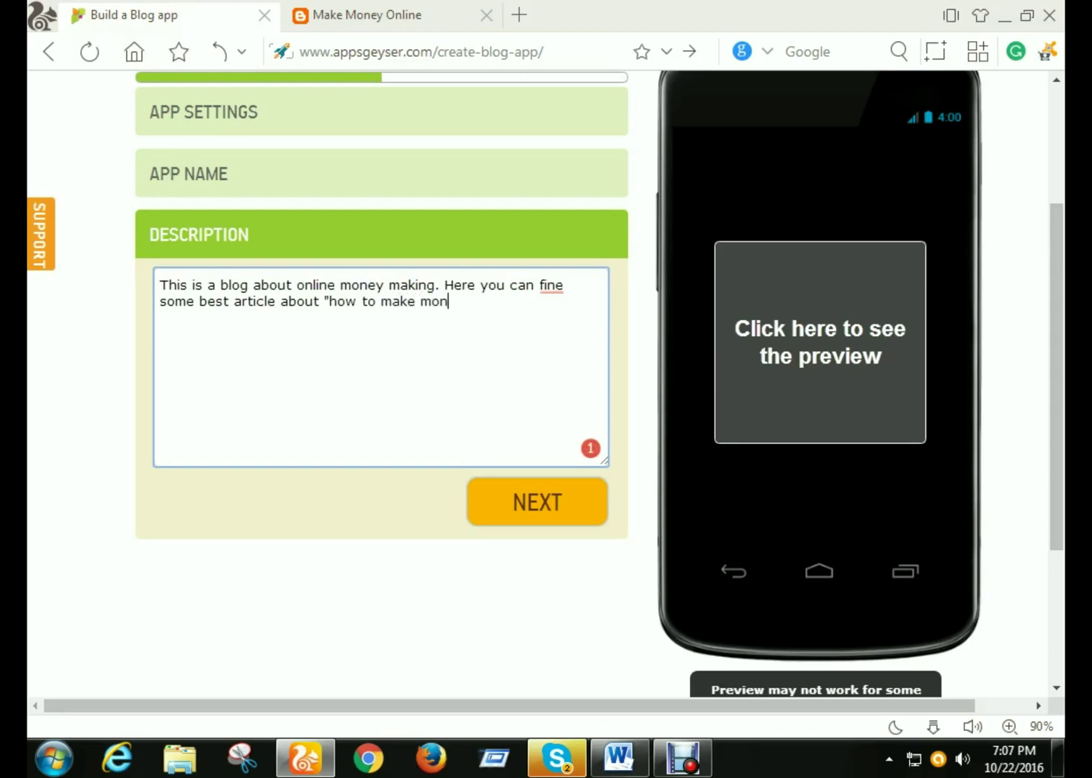
# Step: Add the quoted phrase "how to make money online" to the description's second sentence
pyautogui.write('ey online" and alos')
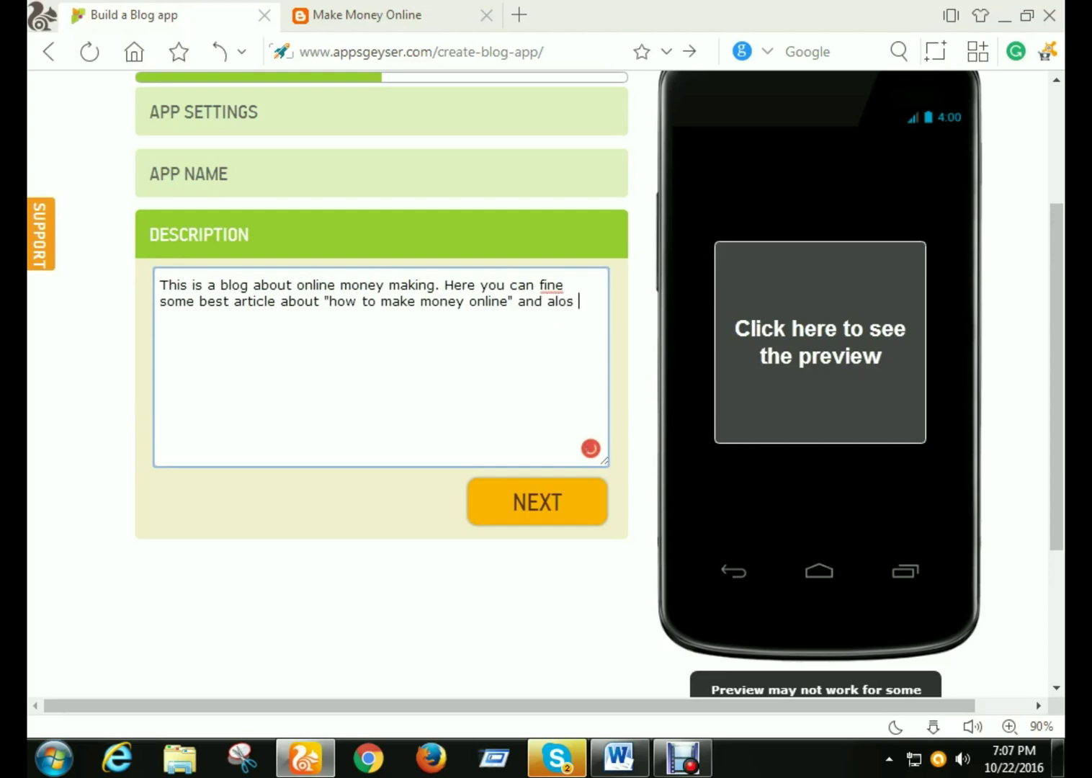
# Step: Extend the description after the quoted phrase with "and also can find some"
pyautogui.press('BackSpace')
pyautogui.press('BackSpace')
pyautogui.press('BackSpace')
pyautogui.write('lso ')
pyautogui.write('can ')
pyautogui.write('fine')
pyautogui.press('BackSpace')
pyautogui.write('d some')
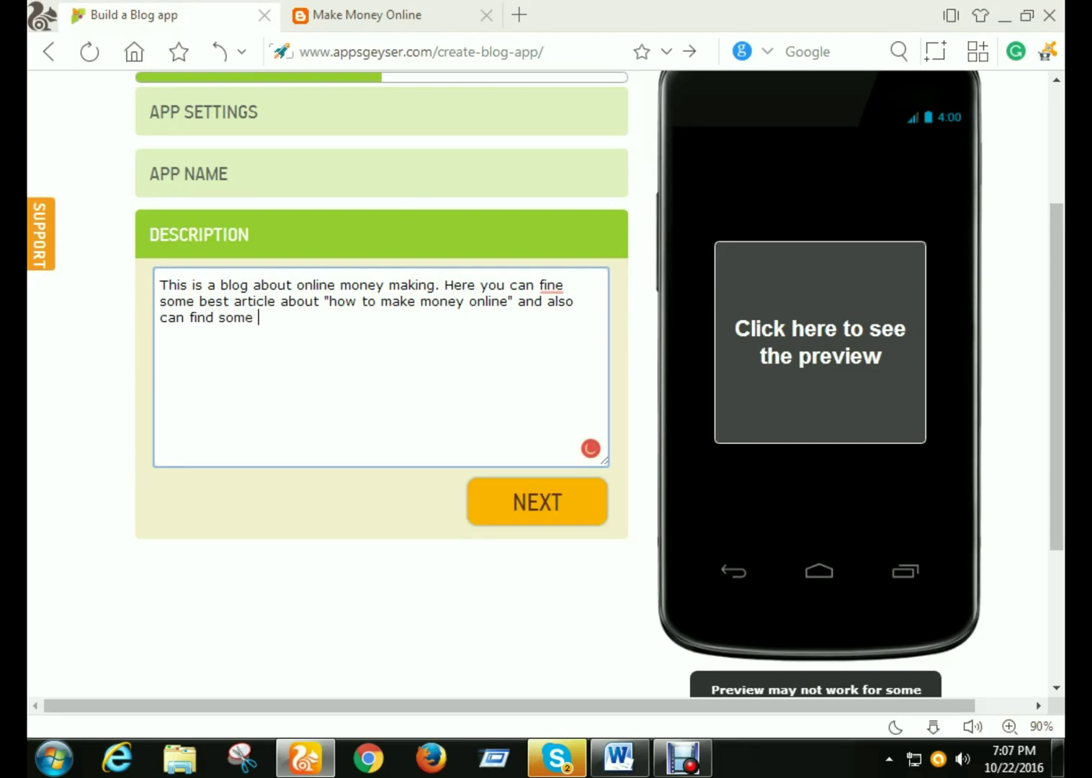
pyautogui.write(' best Tutorial')
# Step: End the description with "best Tutorial." and correct the misspelled "fine" to "find" in its second sentence
pyautogui.moveTo(551, 286)
pyautogui.click(656, 362)
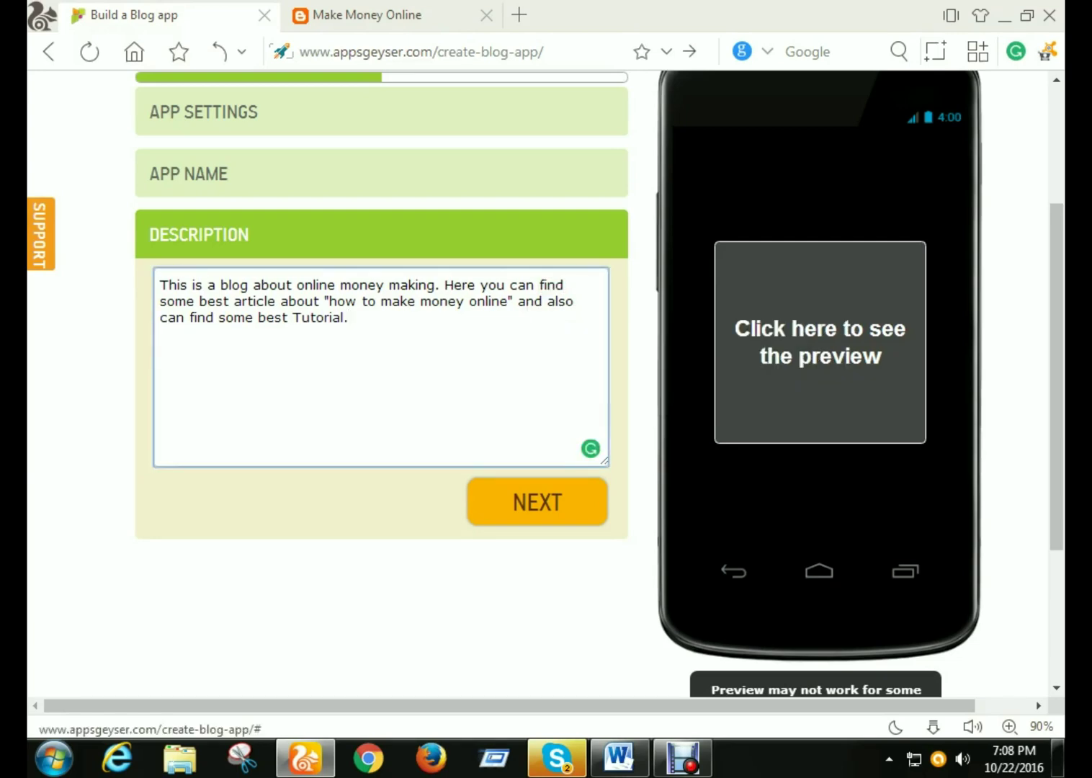
# Step: Highlight the finished description, then proceed to the icon stage and choose a custom icon
pyautogui.click(349, 317)
pyautogui.moveTo(349, 317); pyautogui.dragTo(160, 285)
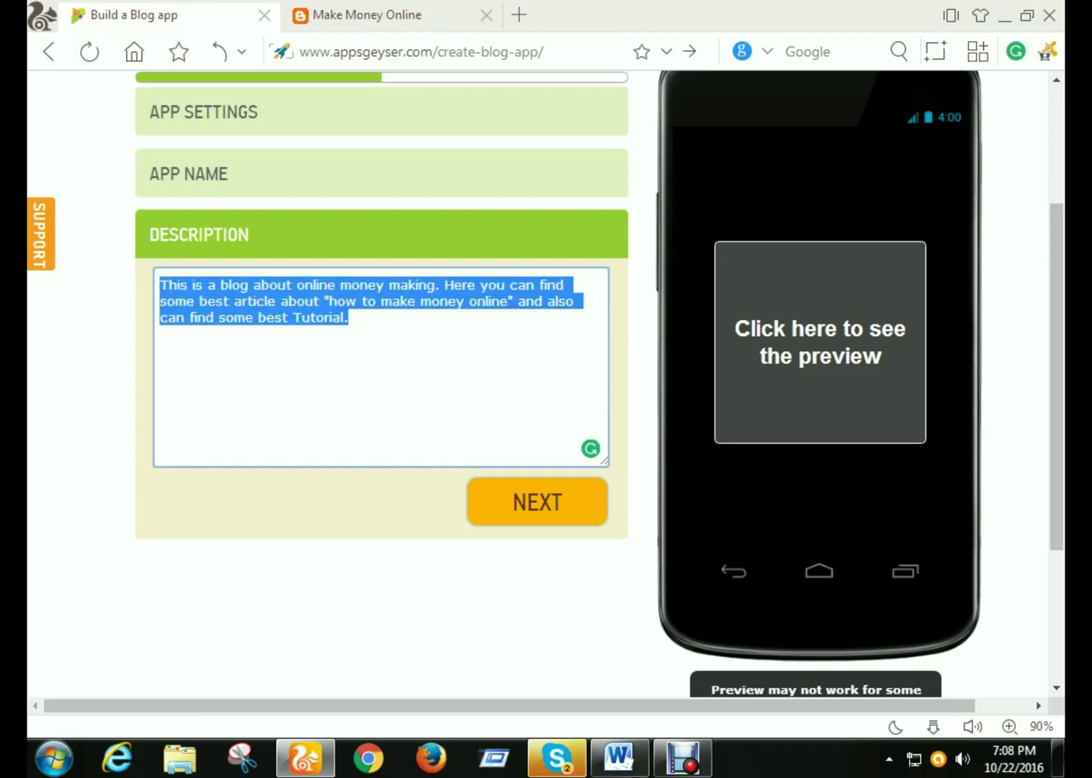
pyautogui.click(537, 503)
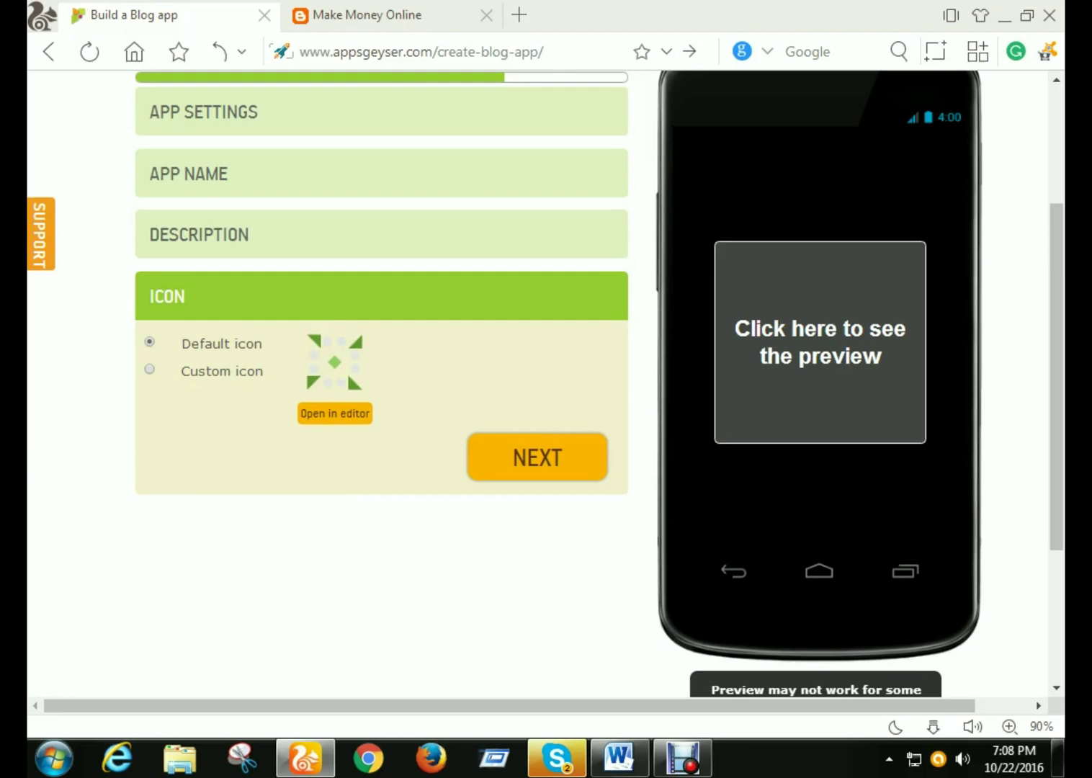
pyautogui.click(150, 369)
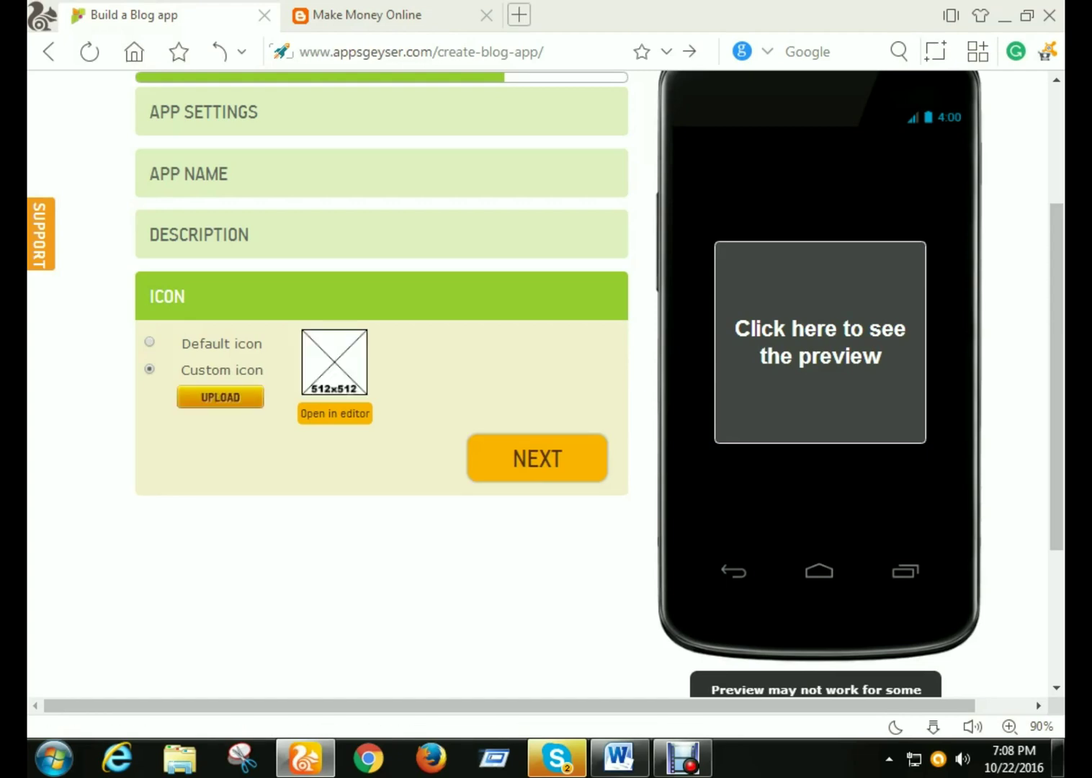
# Step: Search Google for "make square icon" in a new browser tab
pyautogui.click(519, 15)
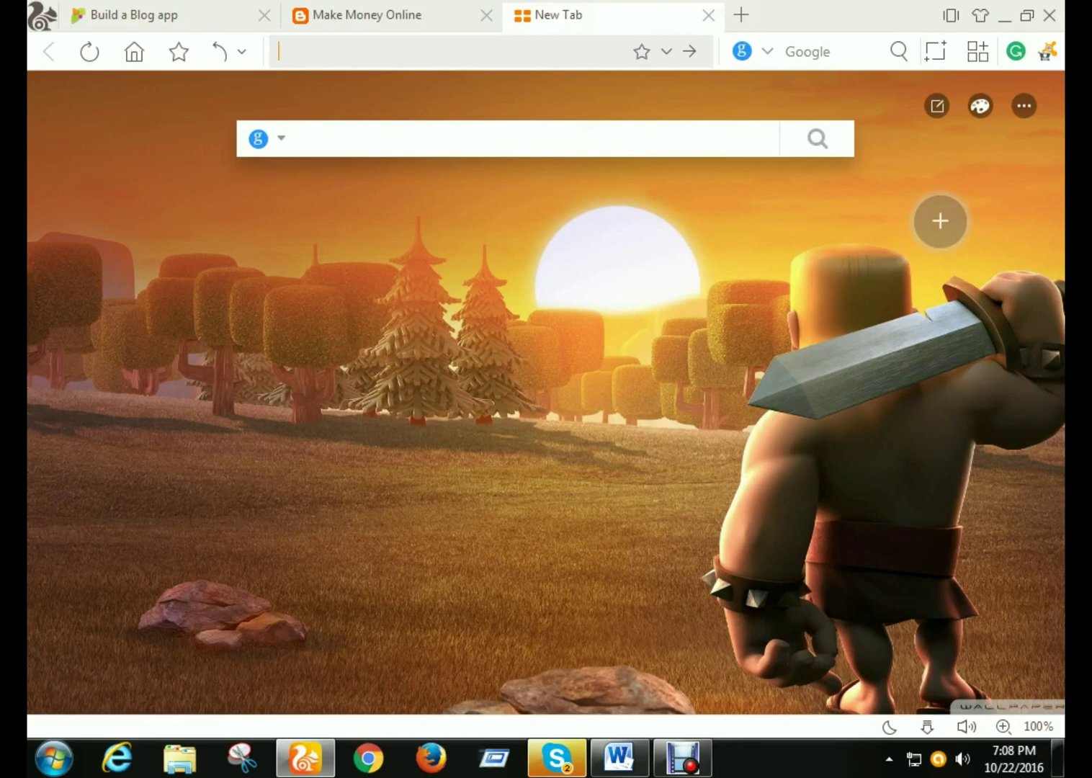
pyautogui.write('make')
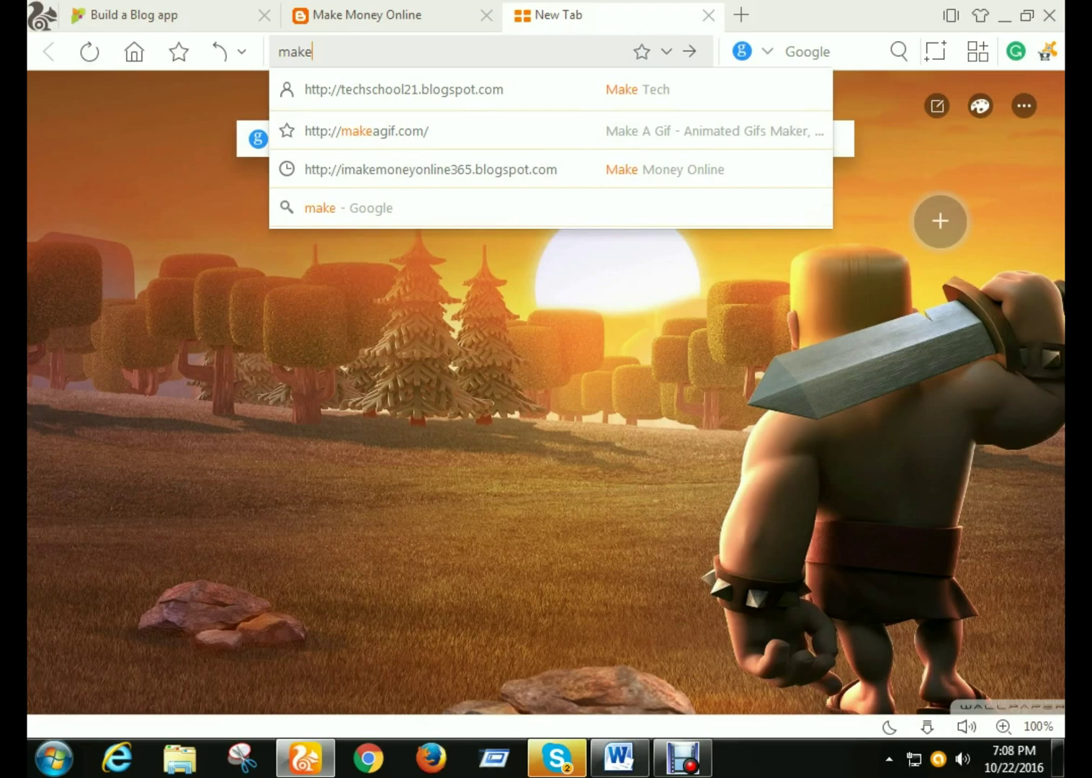
pyautogui.press('Return')
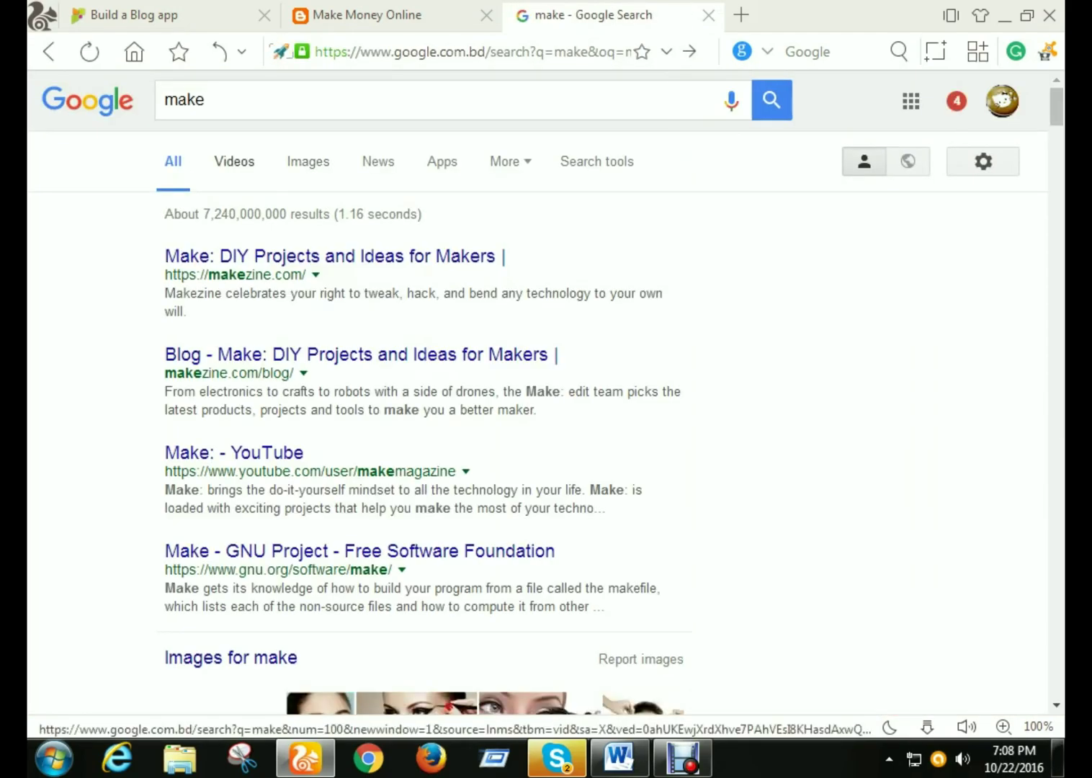
pyautogui.click(206, 99)
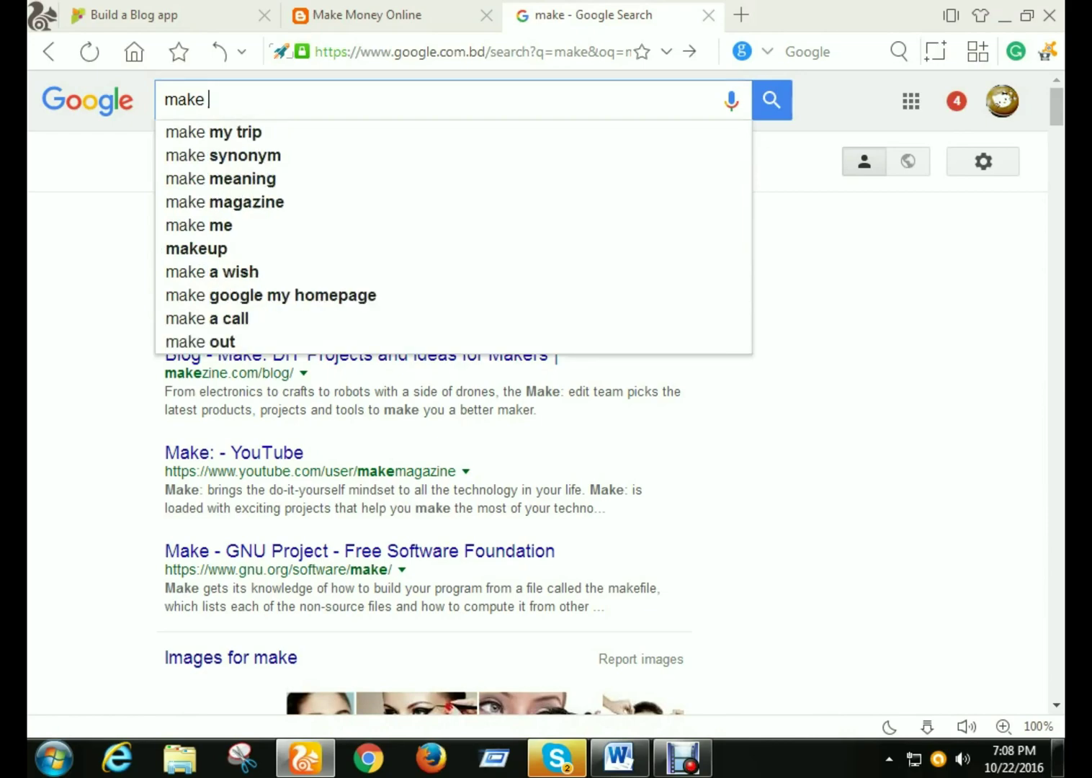
pyautogui.write('s')
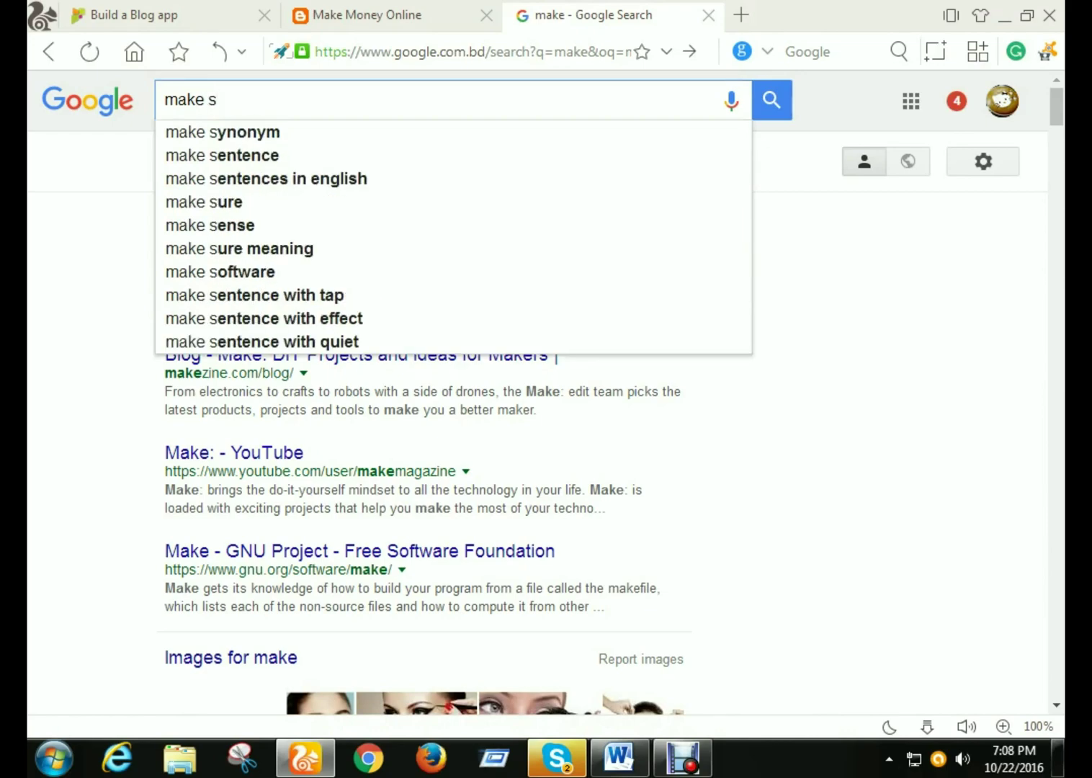
pyautogui.write('quar')
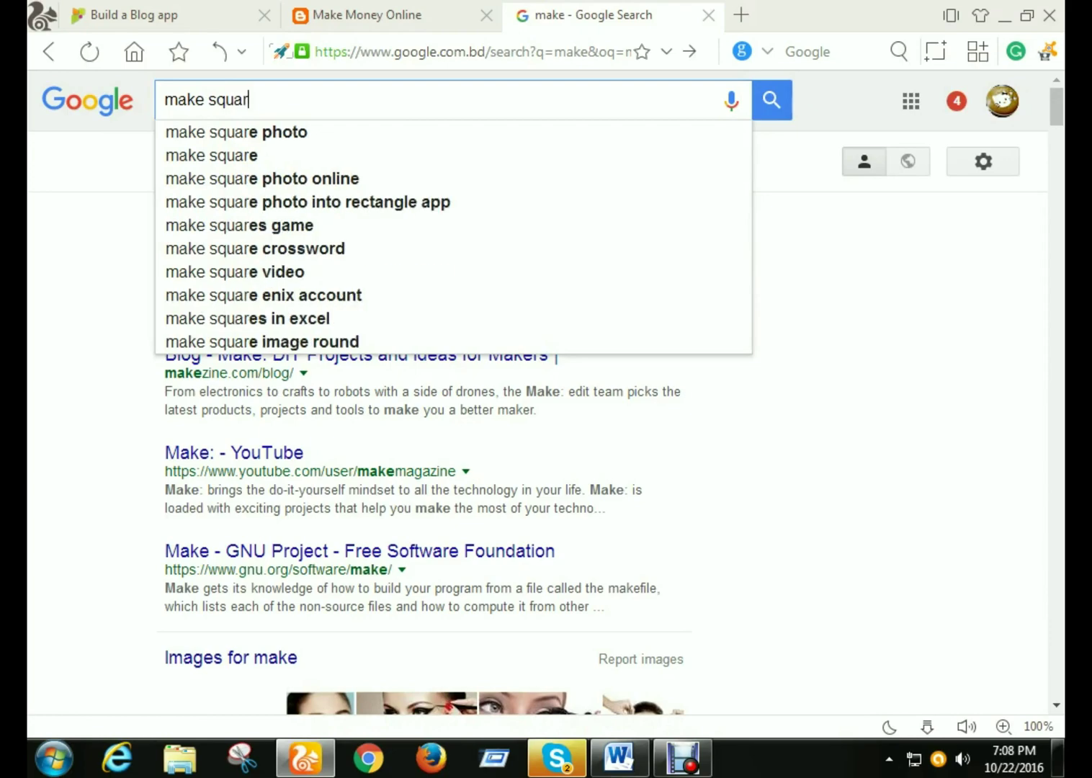
pyautogui.write('e')
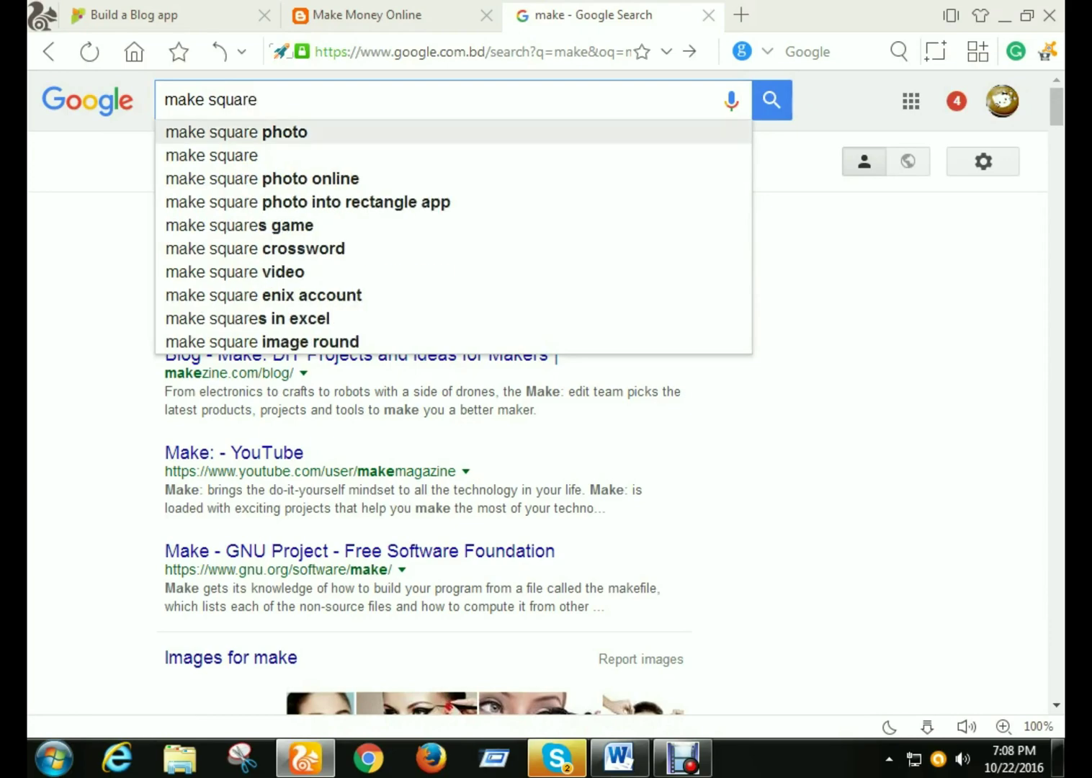
pyautogui.write(' icon')
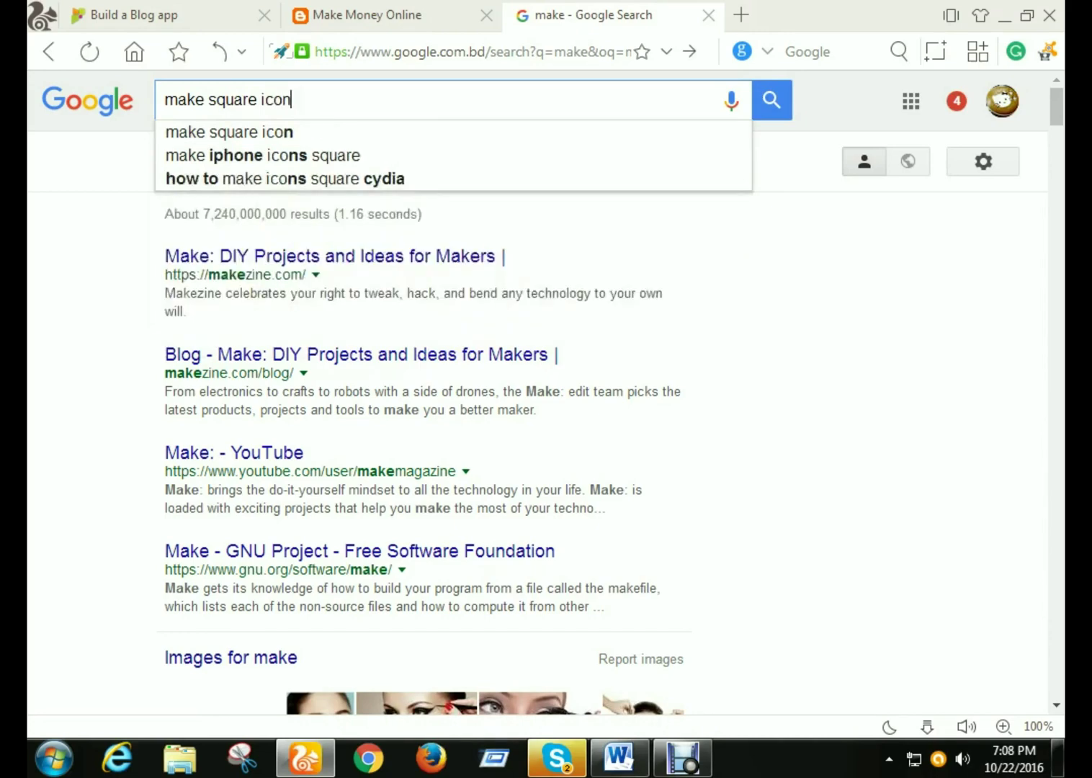
pyautogui.press('Return')
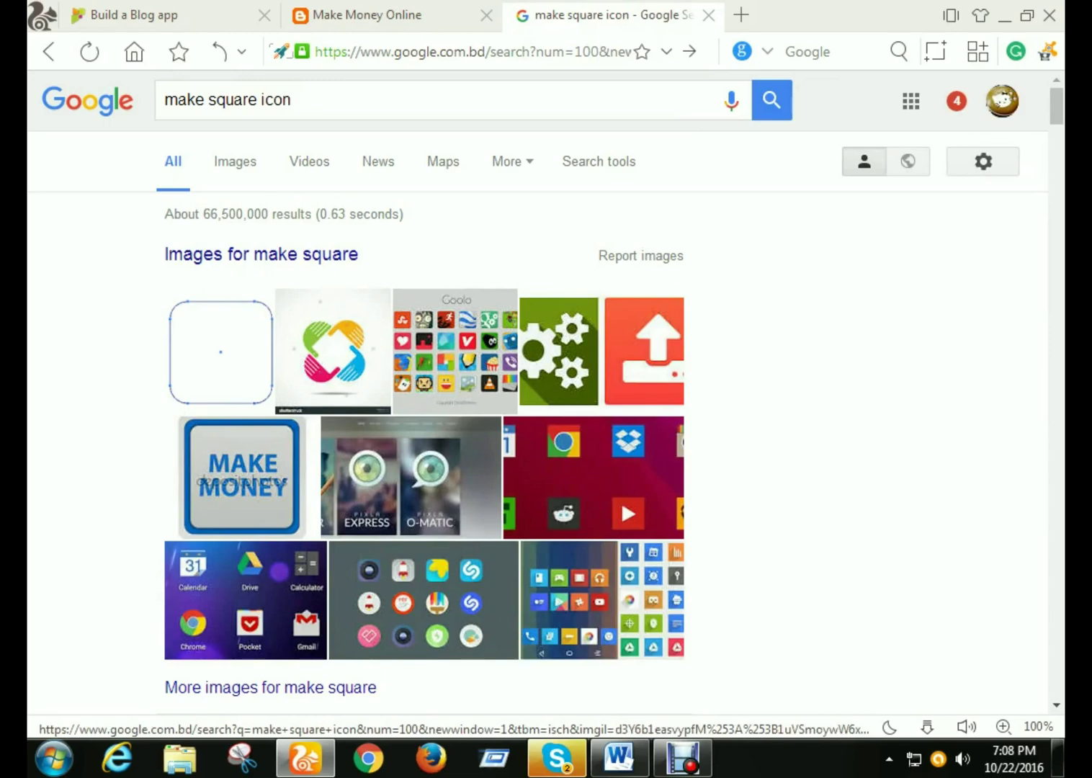
# Step: Compare the Make Money icons in the image results and choose the glossy black one with the blue border
pyautogui.scroll(-1, 425, 418)
pyautogui.scroll(-1, 425, 375)
pyautogui.scroll(2, 425, 374)
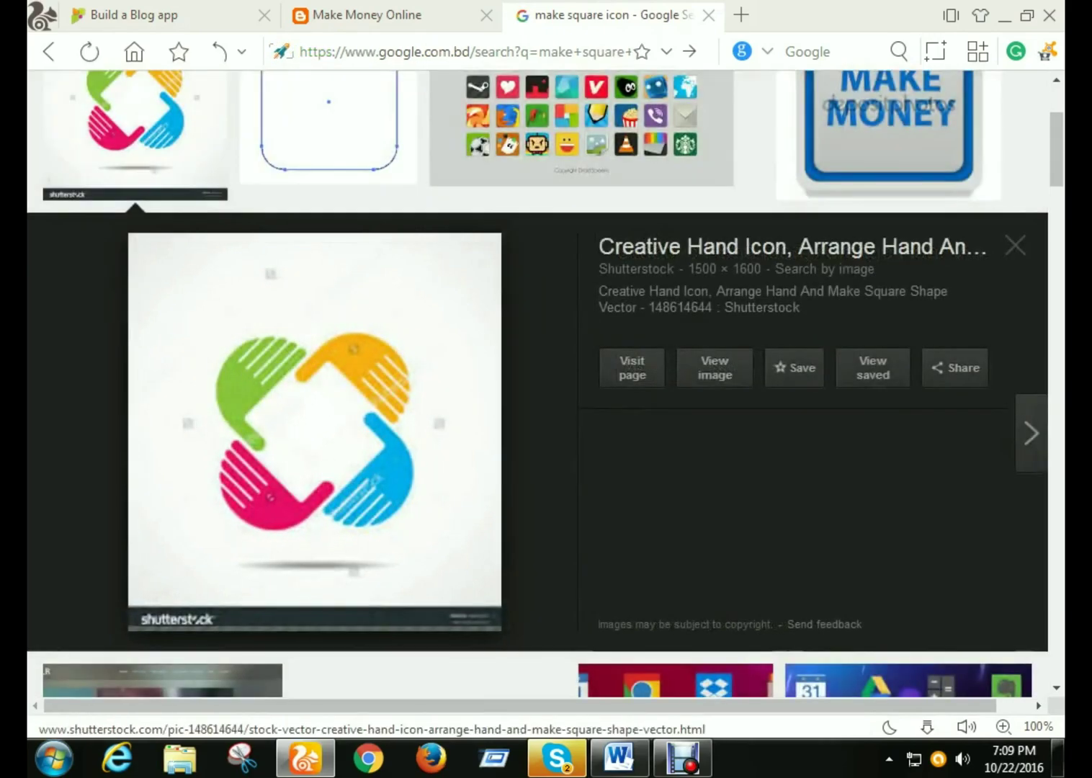
pyautogui.scroll(2, 537, 383)
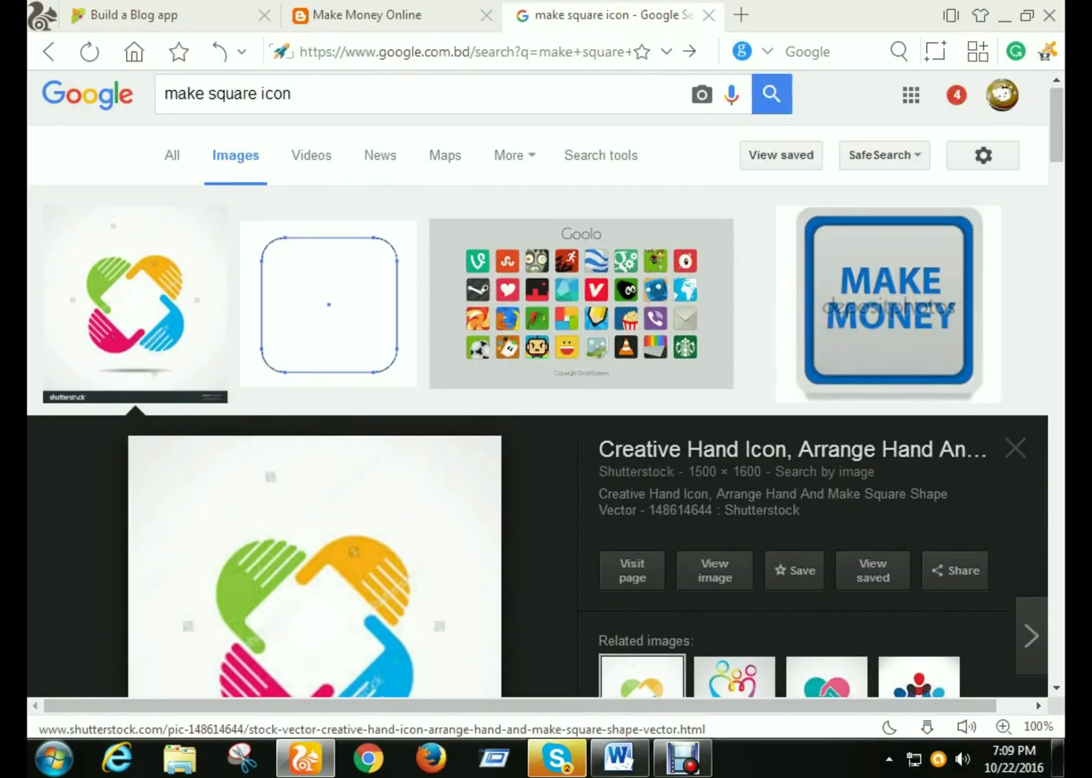
pyautogui.scroll(-1, 537, 383)
pyautogui.click(888, 203)
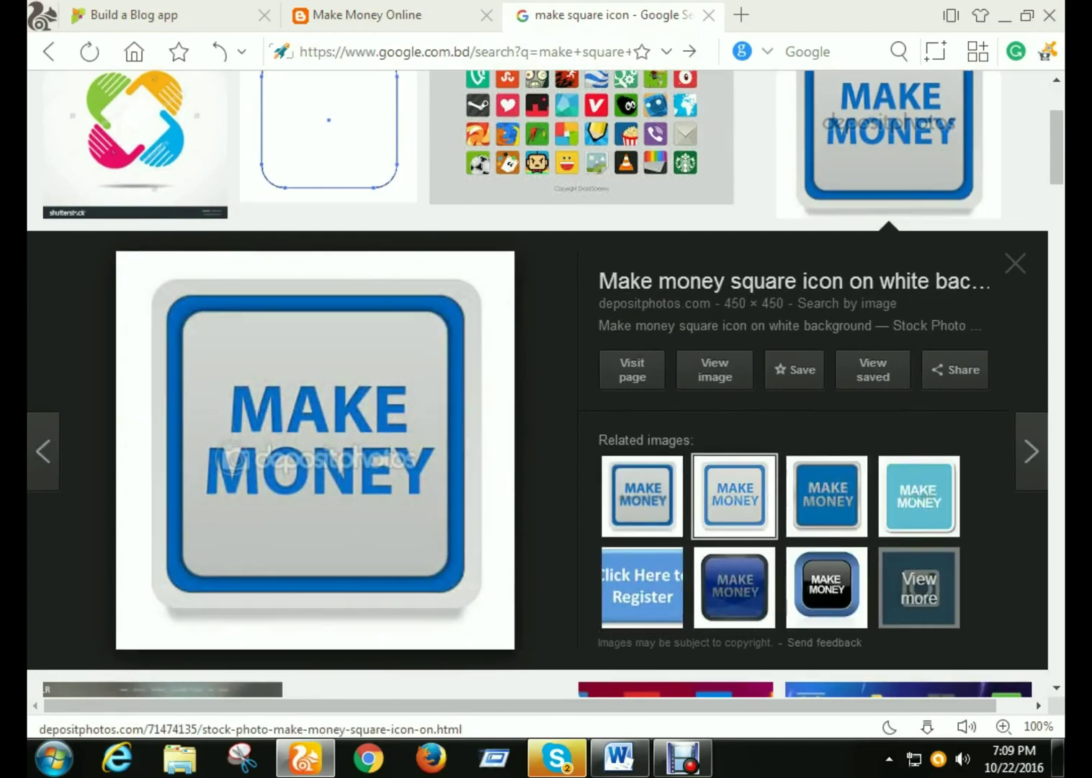
pyautogui.click(826, 495)
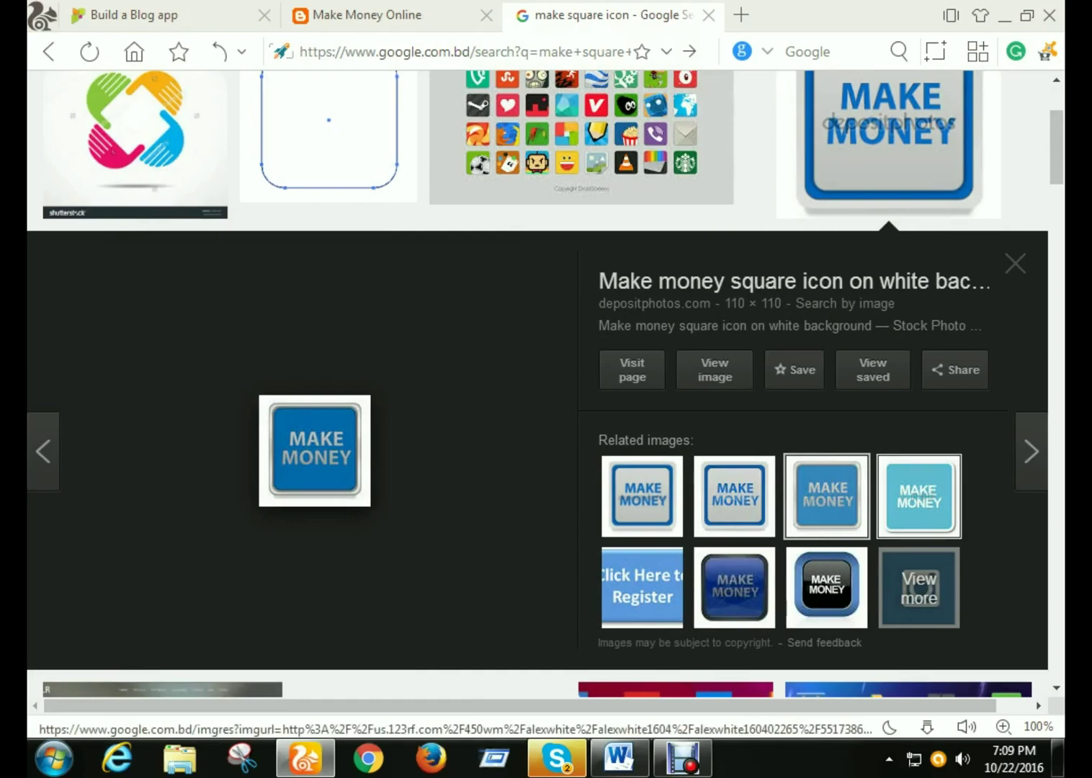
pyautogui.click(918, 496)
pyautogui.scroll(-2, 317, 576)
pyautogui.scroll(-1, 735, 392)
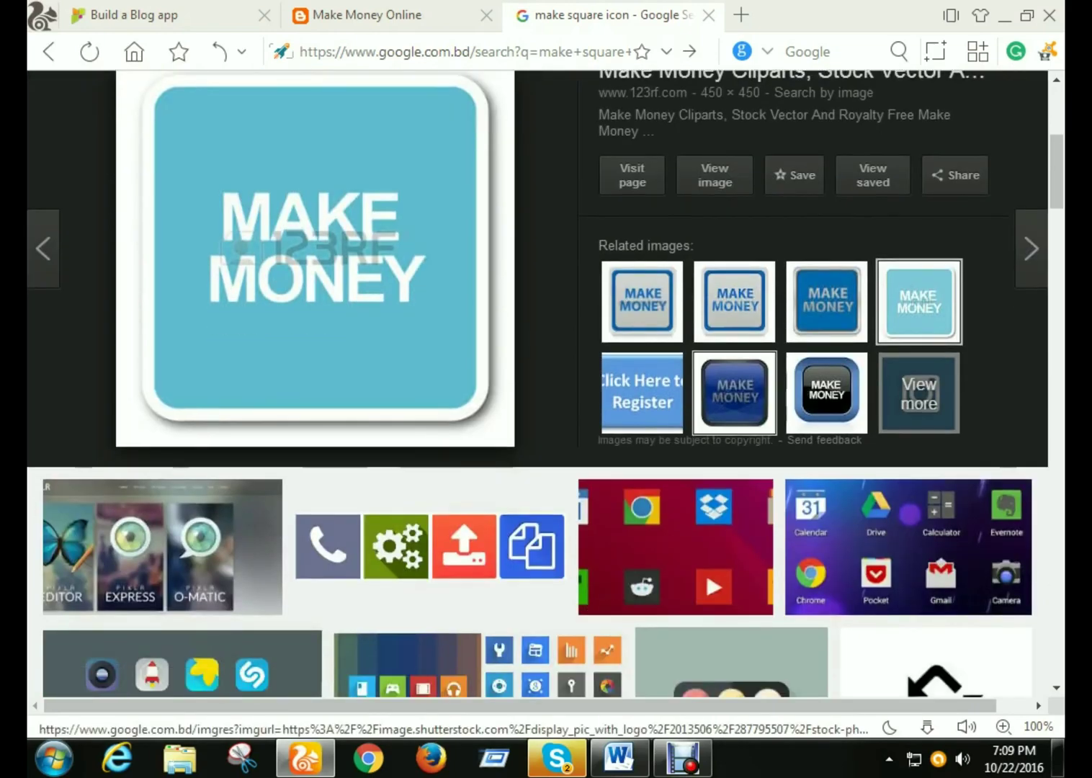
pyautogui.click(826, 393)
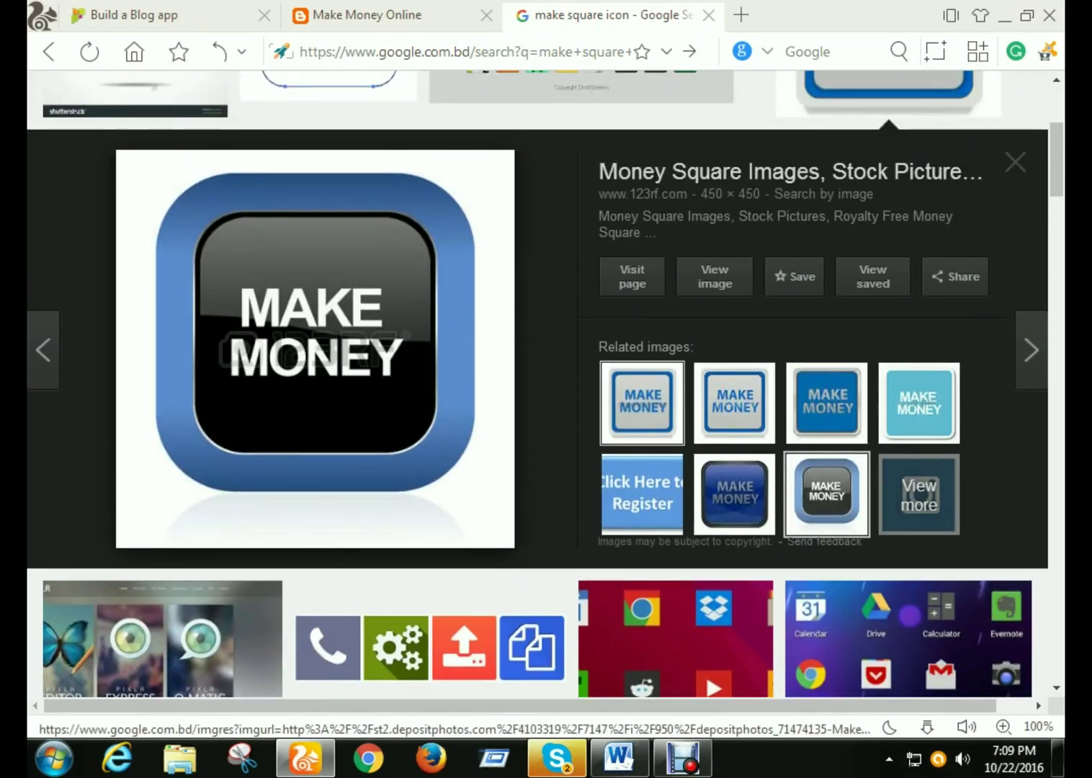
# Step: Open the chosen icon at full size and save it to the Desktop as 37939289-make-money-square-glossy-icon.jpg, closing the search and image tabs
pyautogui.click(715, 275)
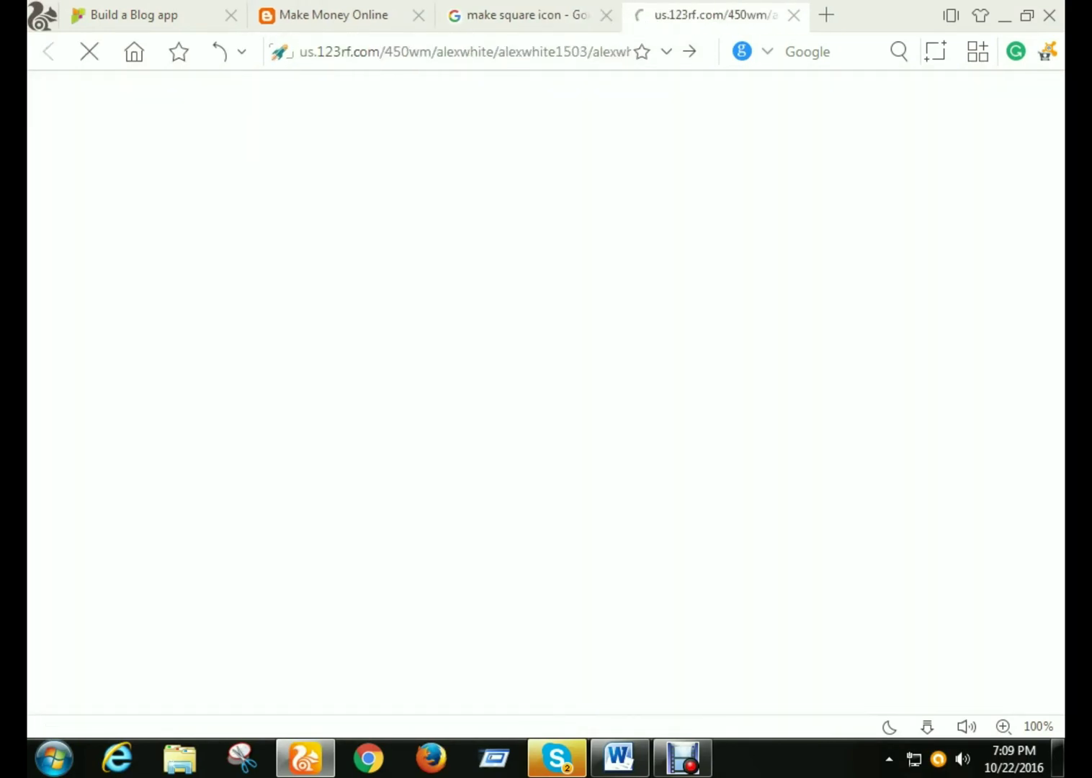
pyautogui.click(606, 15)
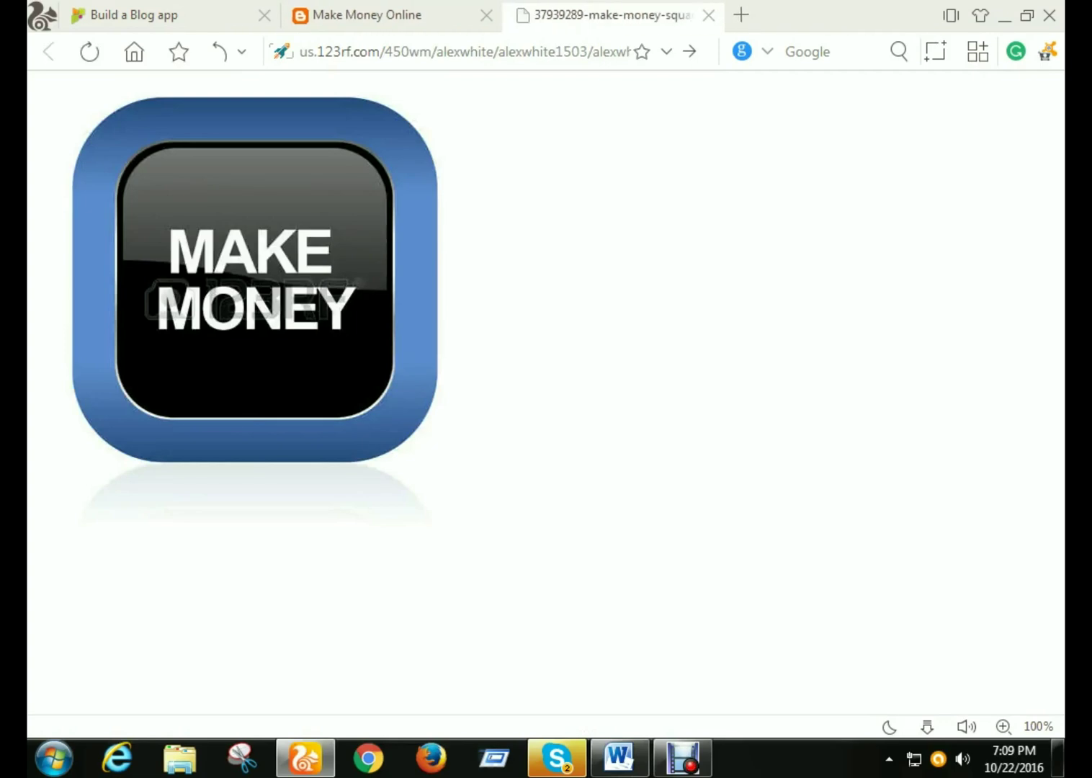
pyautogui.rightClick(268, 196)
pyautogui.click(333, 254)
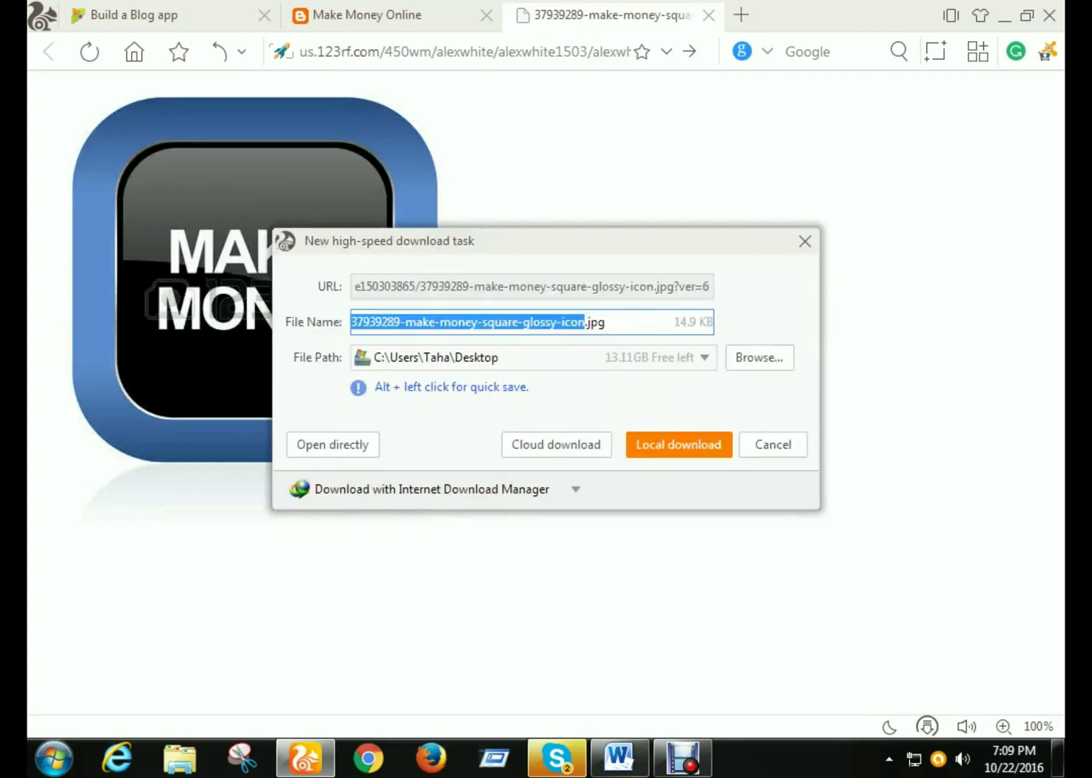
pyautogui.click(678, 444)
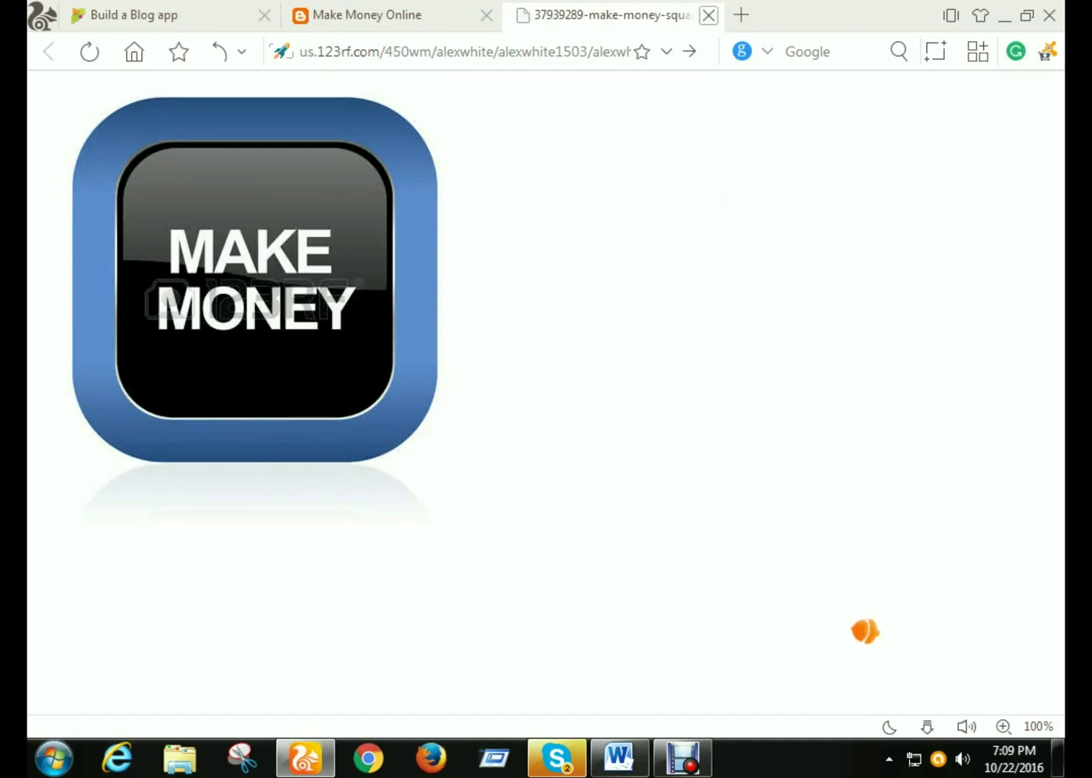
pyautogui.click(708, 15)
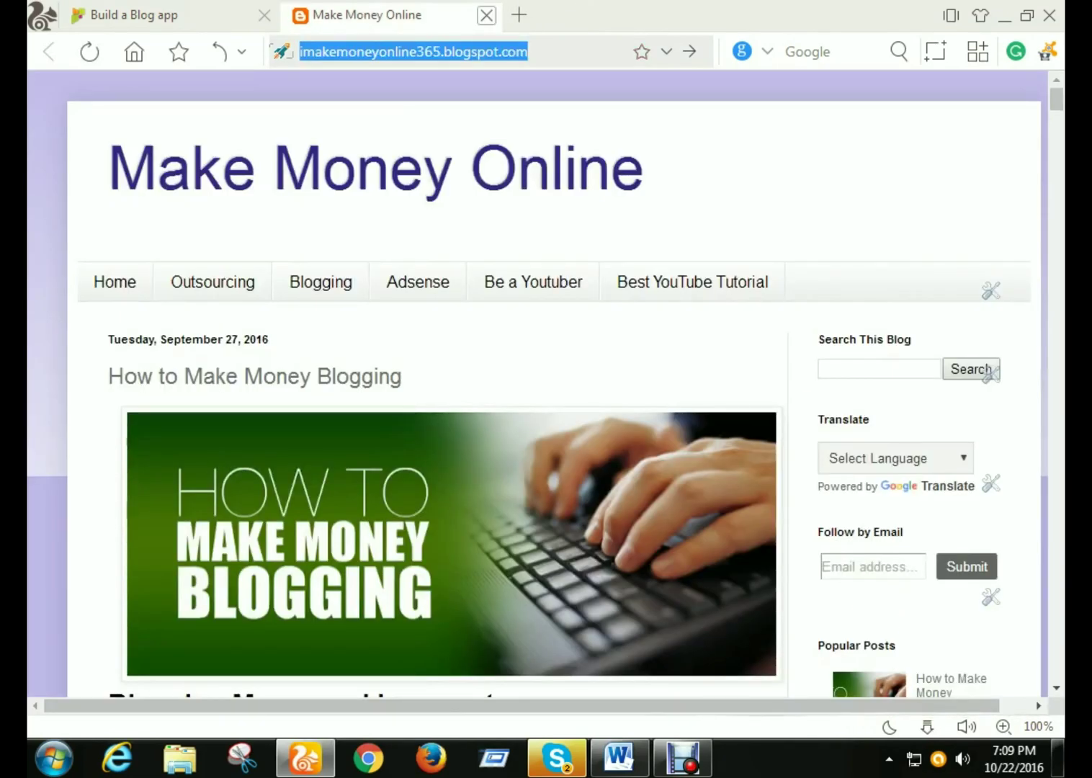
# Step: Return to the Blog app builder and upload 37939289-make-money-square-glossy-icon from the Desktop as the custom icon
pyautogui.click(144, 14)
pyautogui.click(220, 397)
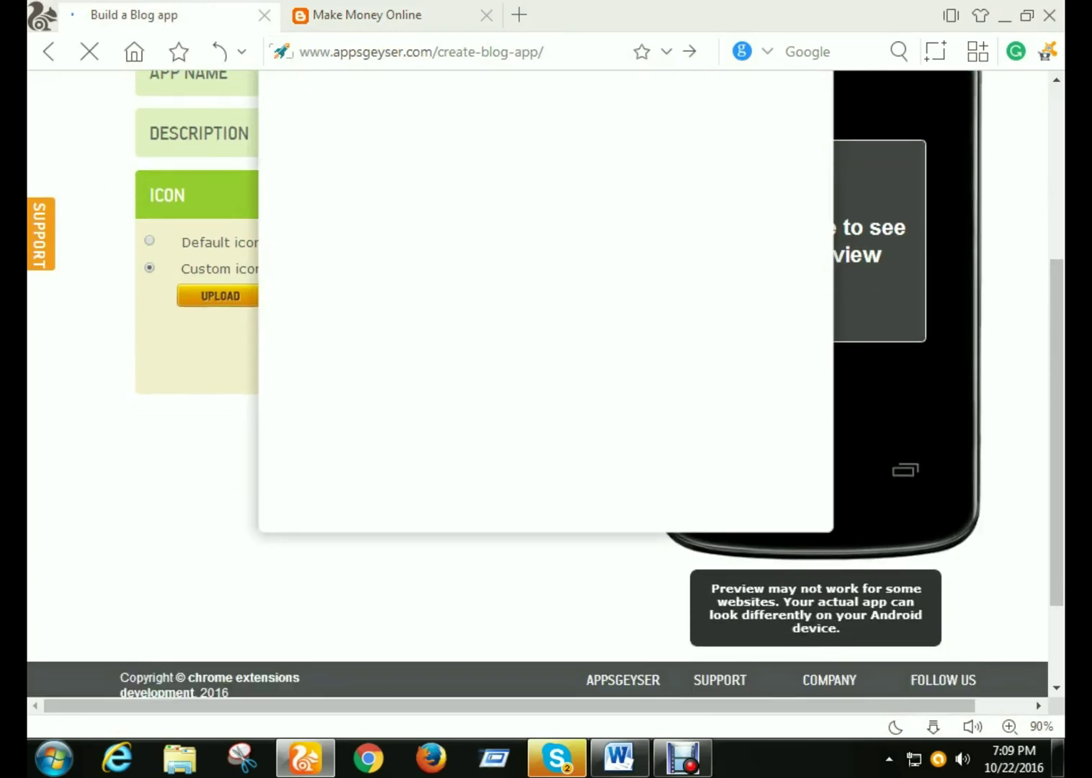
pyautogui.click(347, 218)
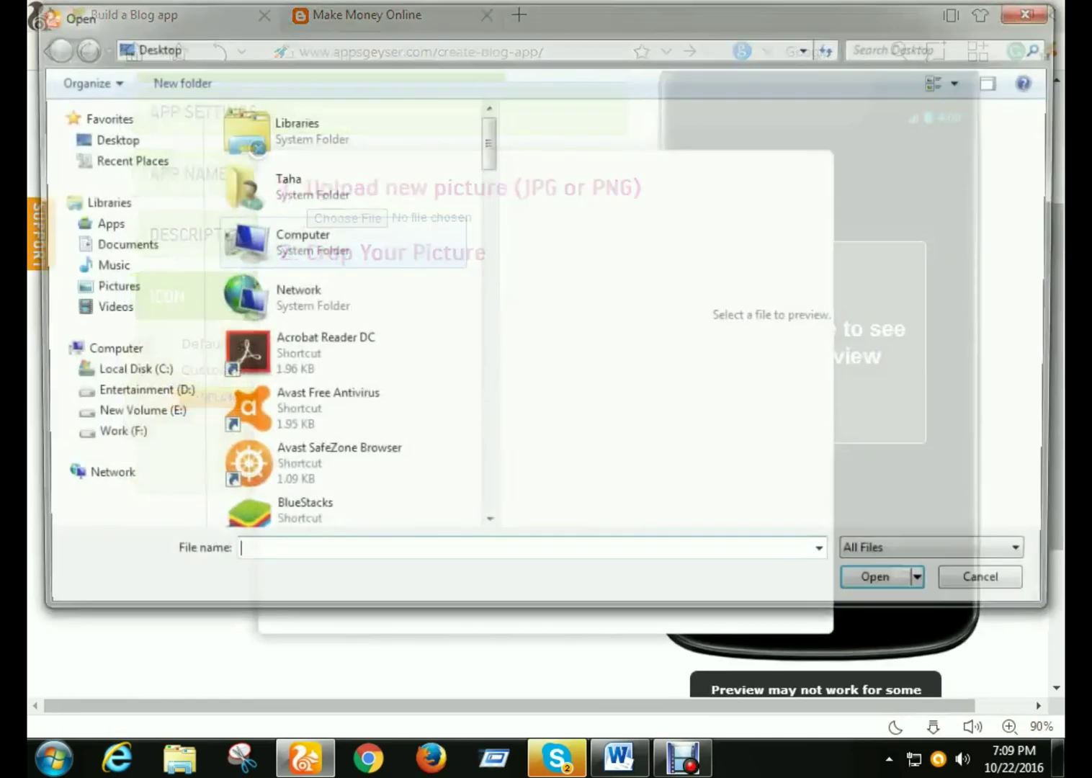
pyautogui.scroll(-7, 347, 316)
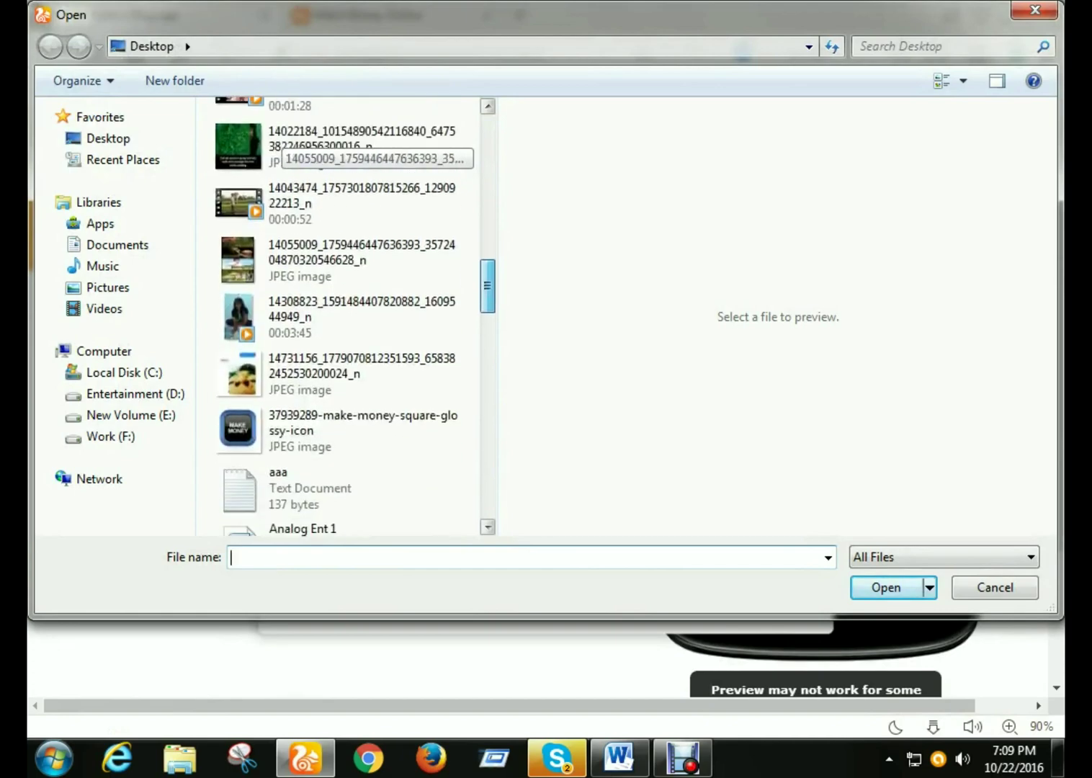
pyautogui.click(338, 424)
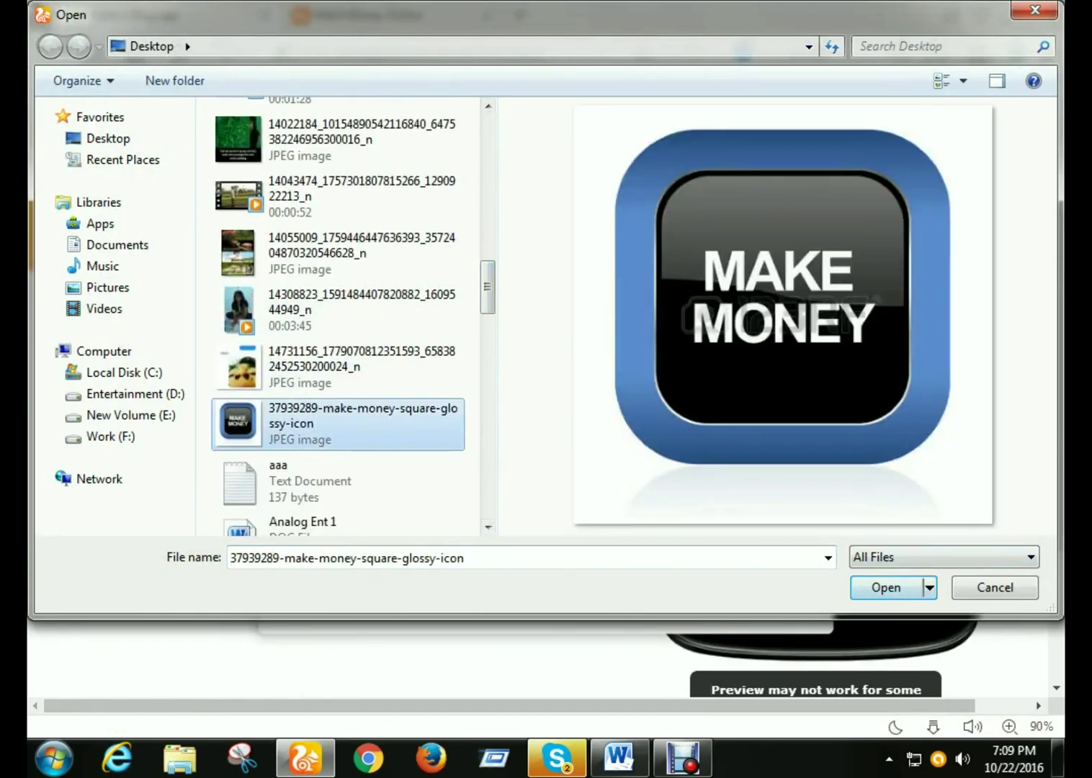
pyautogui.click(886, 587)
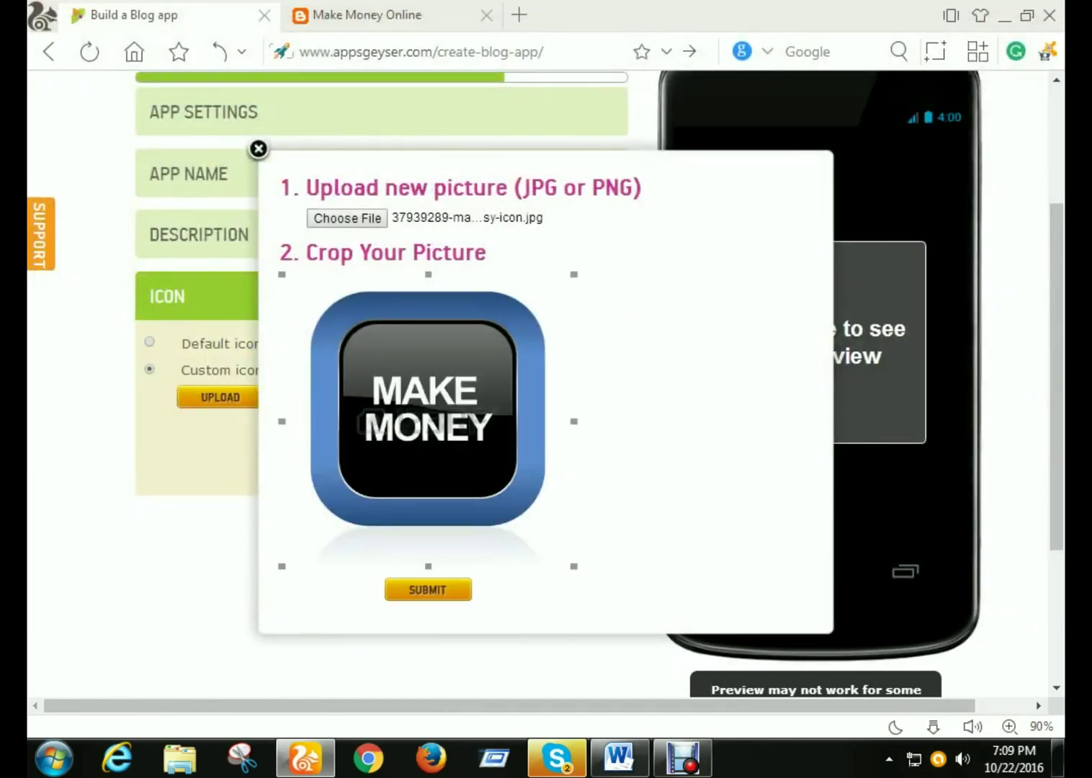
# Step: Crop the uploaded picture closely around the blue-bordered Make Money icon, leaving out the reflection below, and submit it
pyautogui.moveTo(575, 566); pyautogui.dragTo(550, 542)
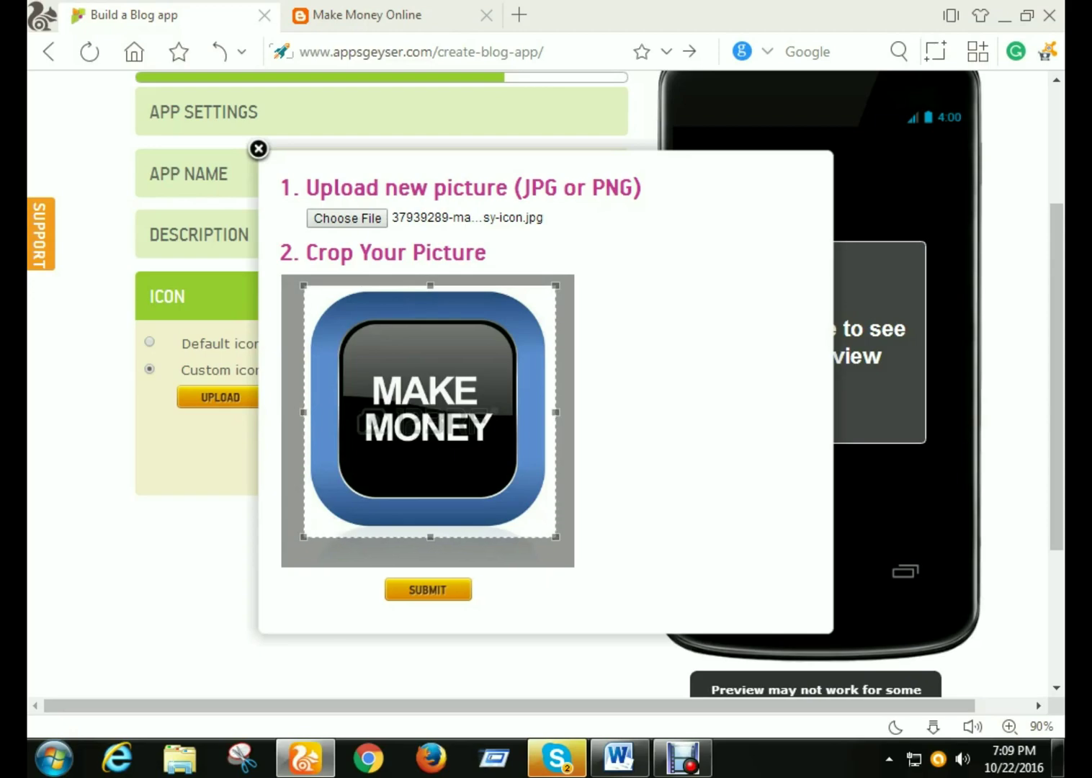
pyautogui.moveTo(303, 538)
pyautogui.mouseDown()
pyautogui.moveTo(294, 547)
pyautogui.moveTo(306, 536)
pyautogui.mouseUp()
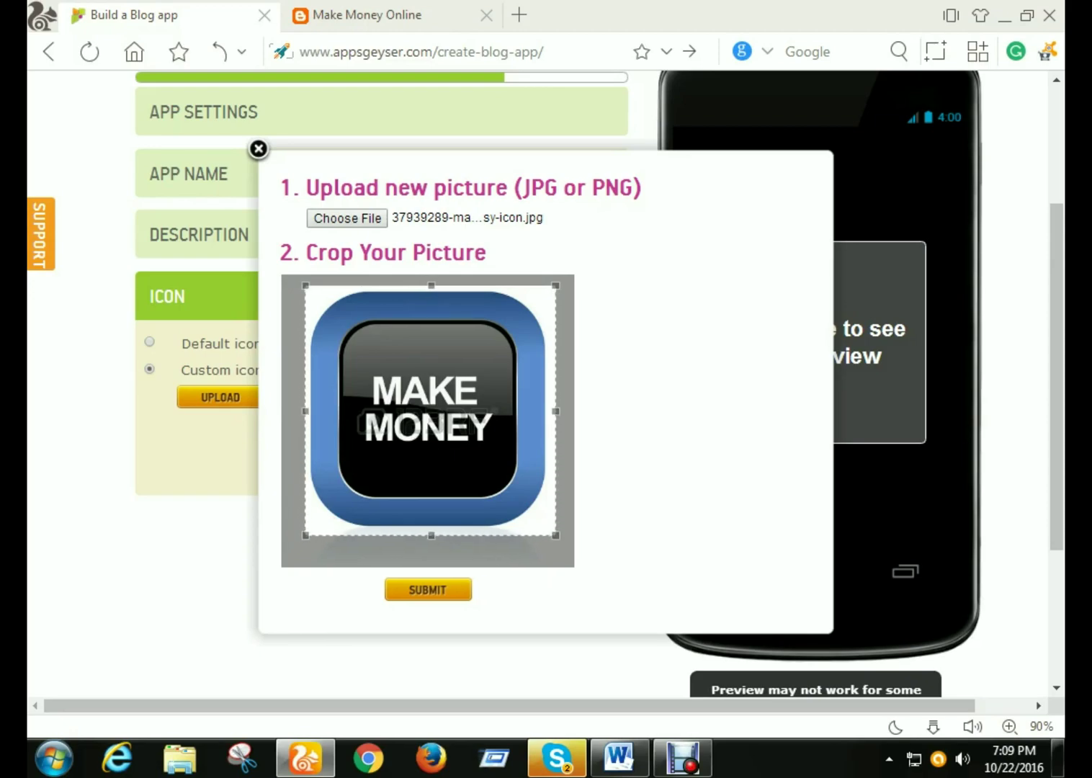
pyautogui.moveTo(431, 410); pyautogui.dragTo(428, 407)
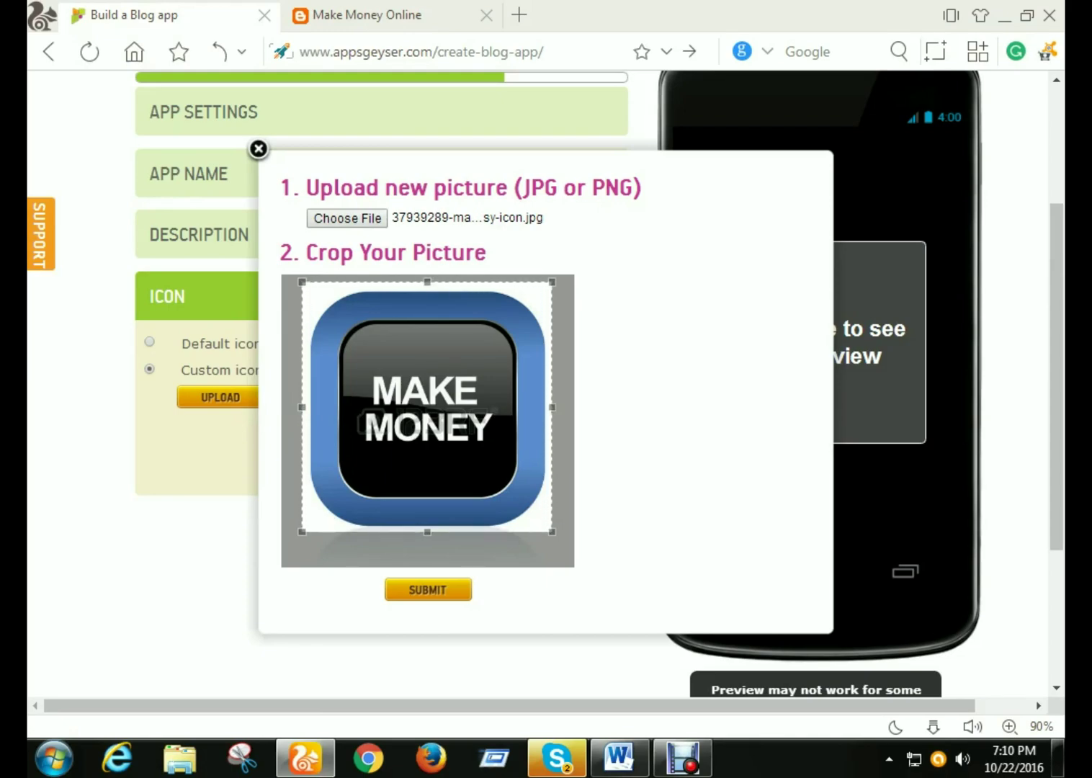
pyautogui.click(428, 590)
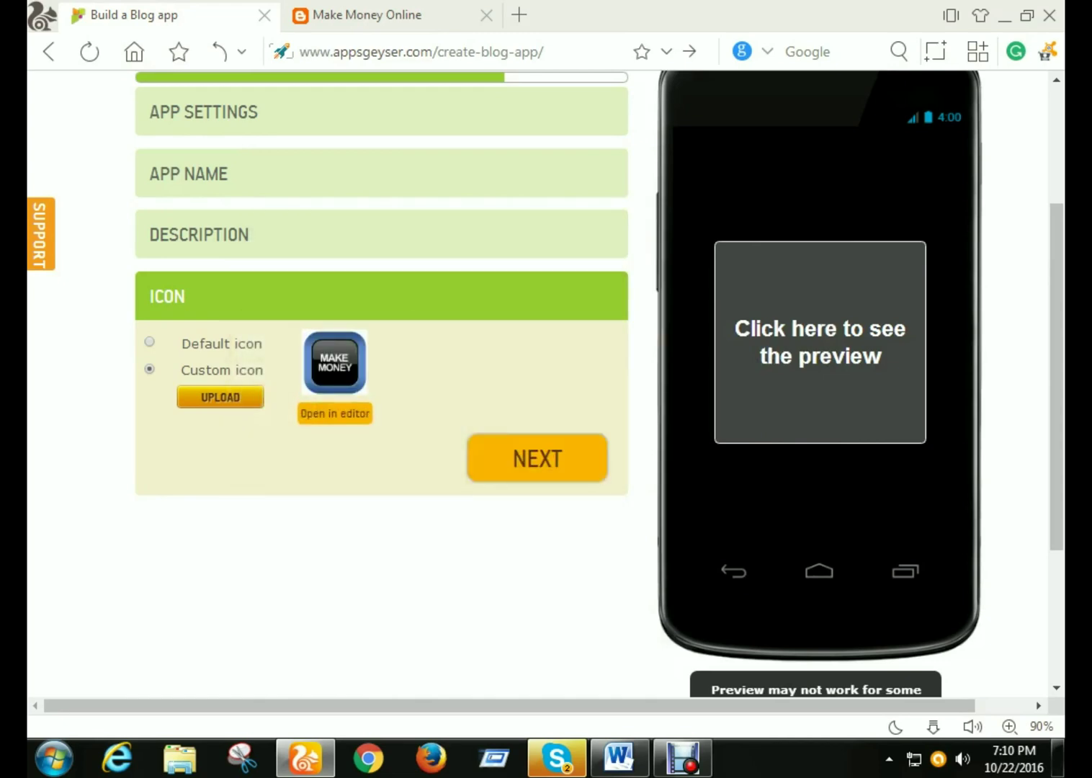
# Step: Finish the icon stage and create the app
pyautogui.click(536, 458)
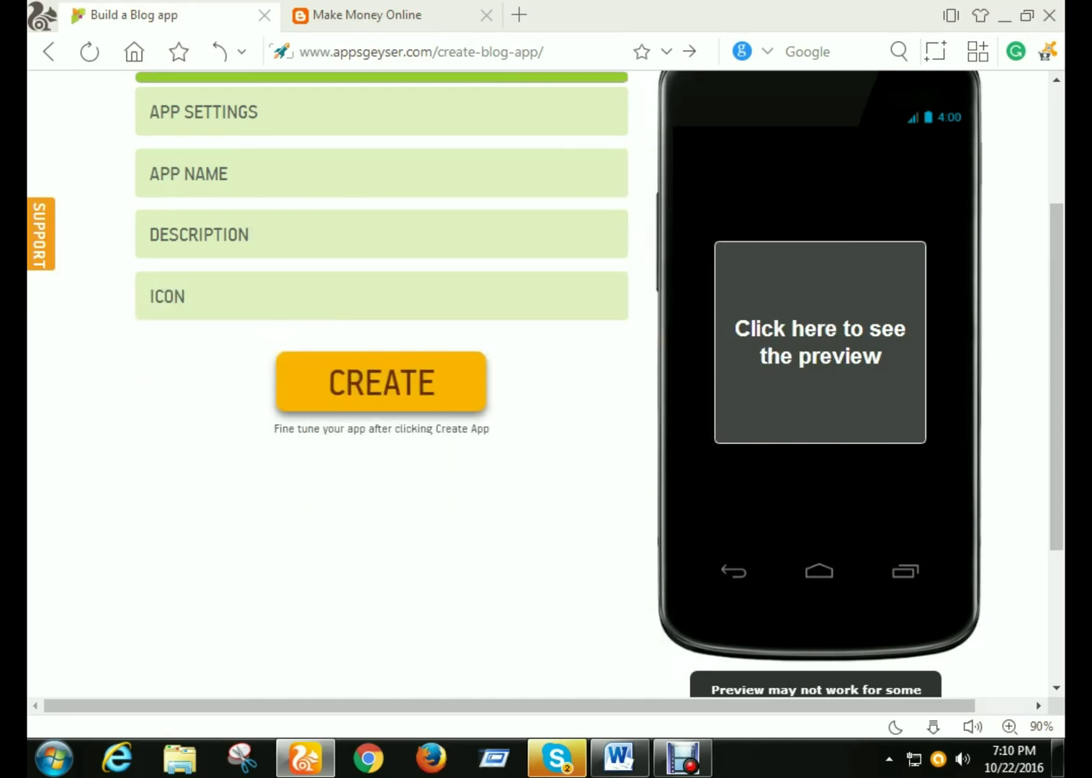
pyautogui.scroll(1, 536, 459)
pyautogui.scroll(-3, 536, 385)
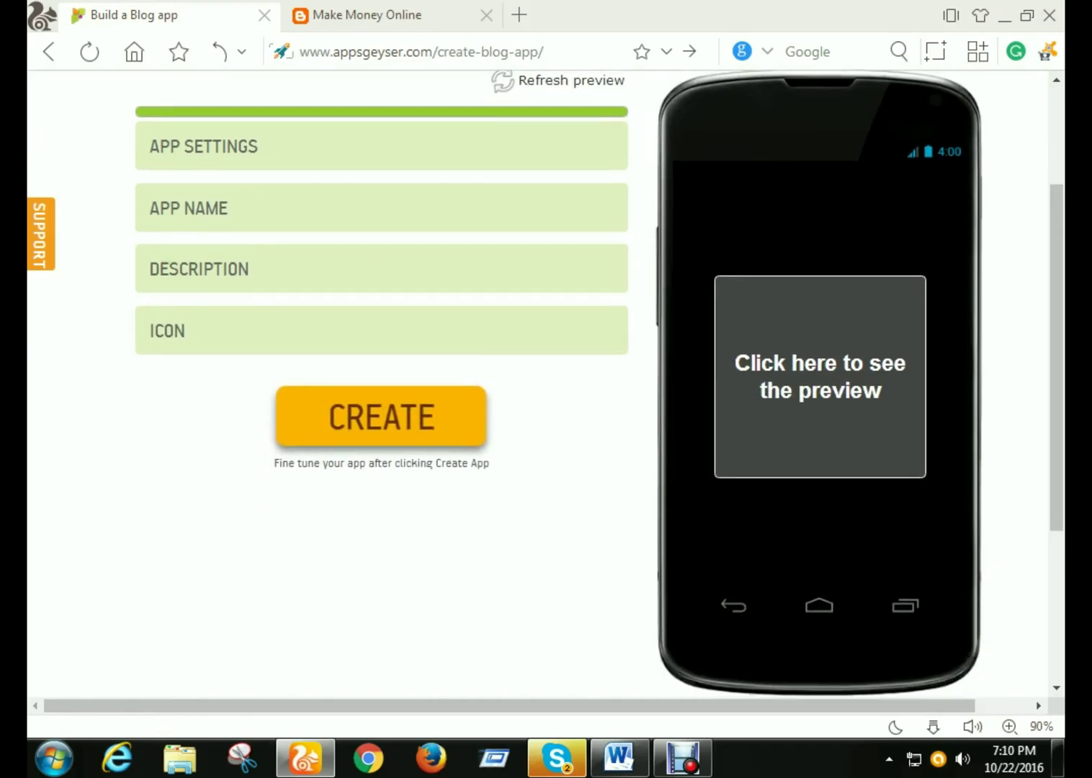
pyautogui.click(380, 280)
pyautogui.scroll(1, 381, 280)
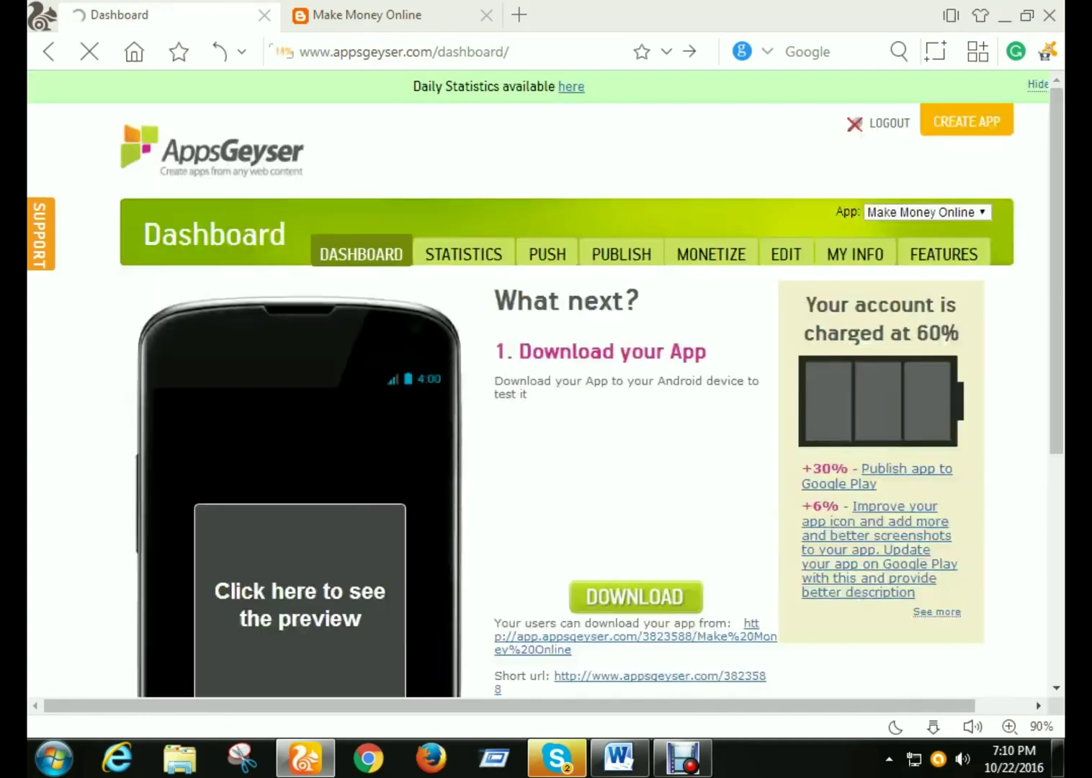
# Step: Read the Amazon Appstore publishing offer from heading to publish option and dismiss it
pyautogui.scroll(-3, 537, 385)
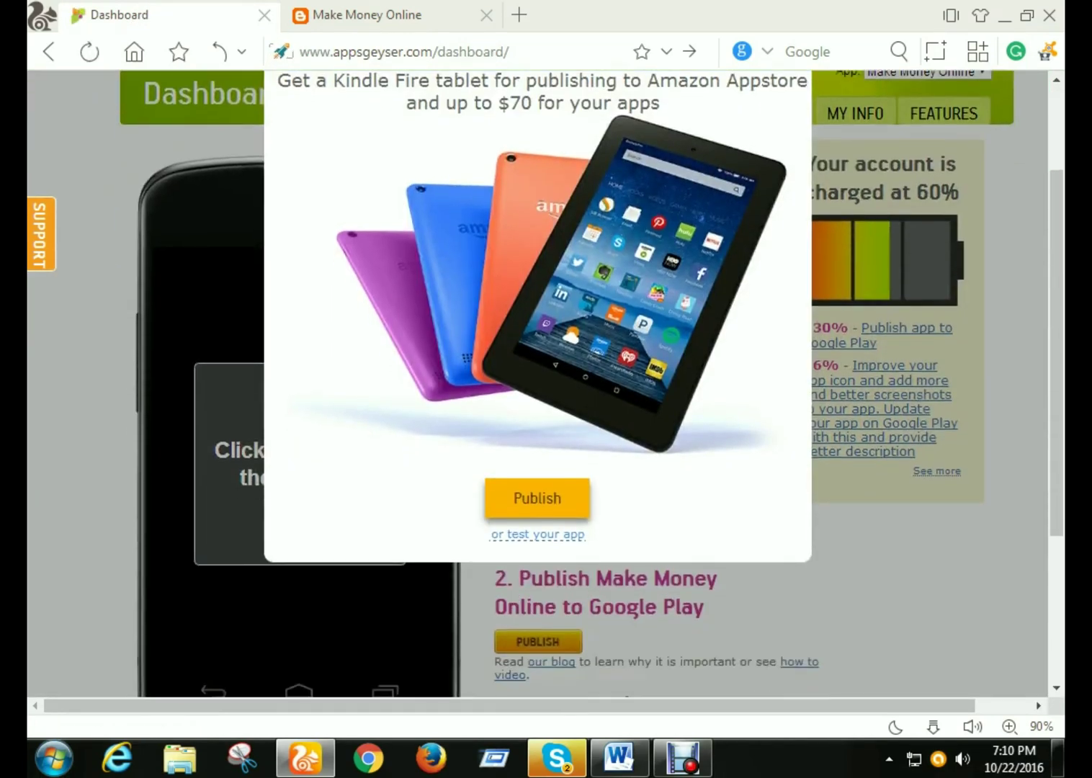
pyautogui.scroll(3, 537, 385)
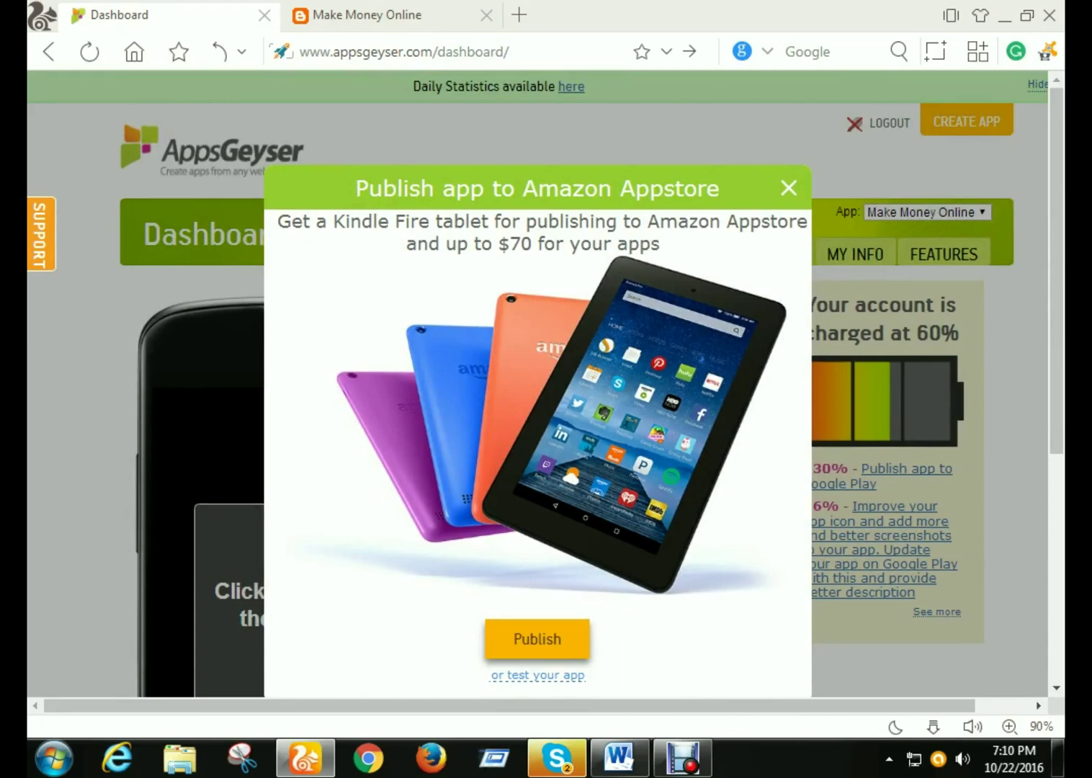
pyautogui.scroll(-3, 537, 386)
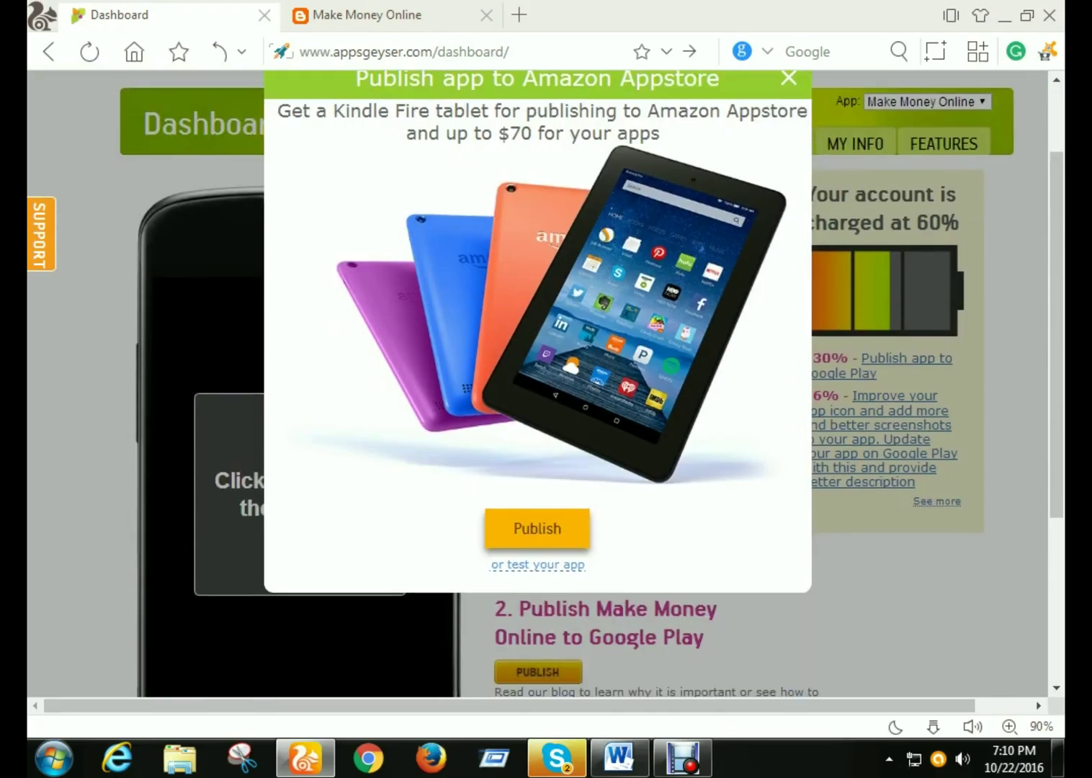
pyautogui.scroll(2, 537, 386)
pyautogui.scroll(2, 537, 386)
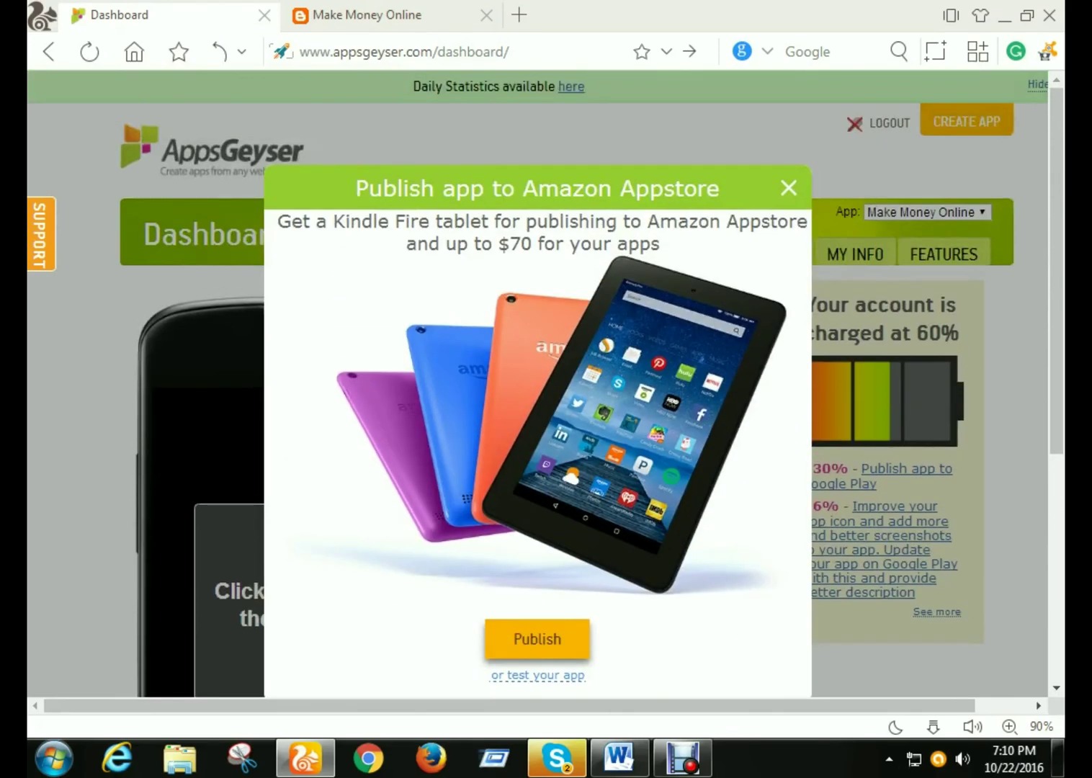
pyautogui.press('Escape')
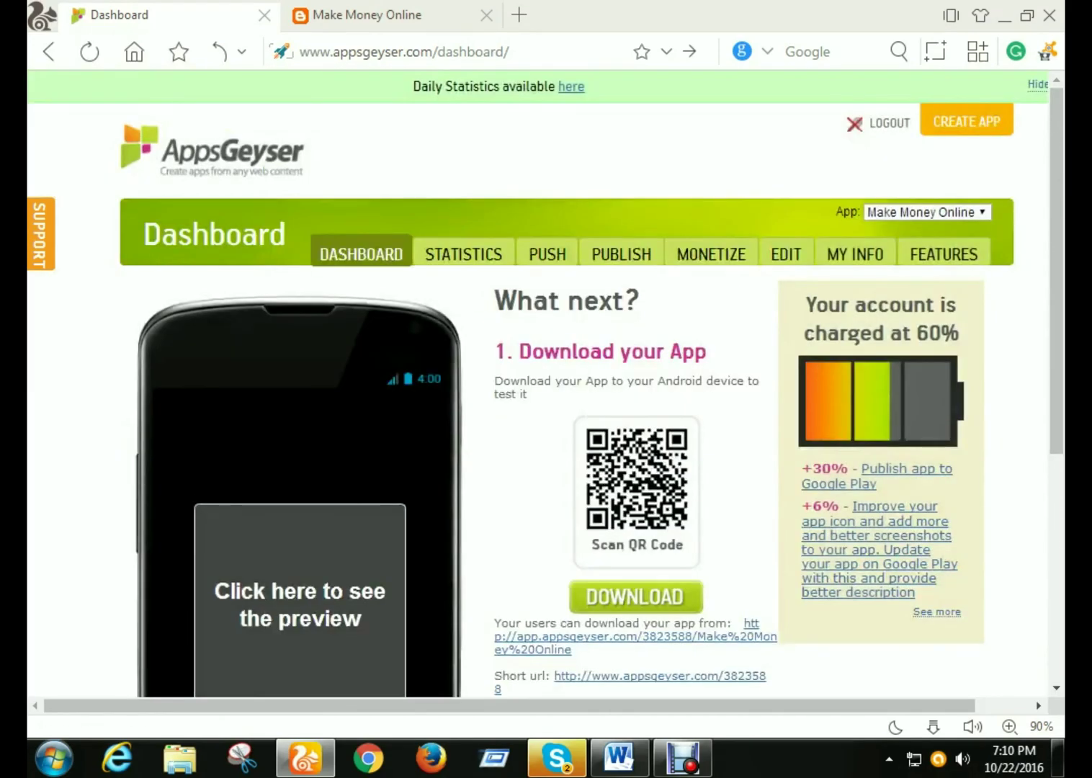
# Step: Look over the dashboard's app download section and dismiss the Amazon Appstore offer again
pyautogui.scroll(-3, 536, 385)
pyautogui.scroll(2, 536, 385)
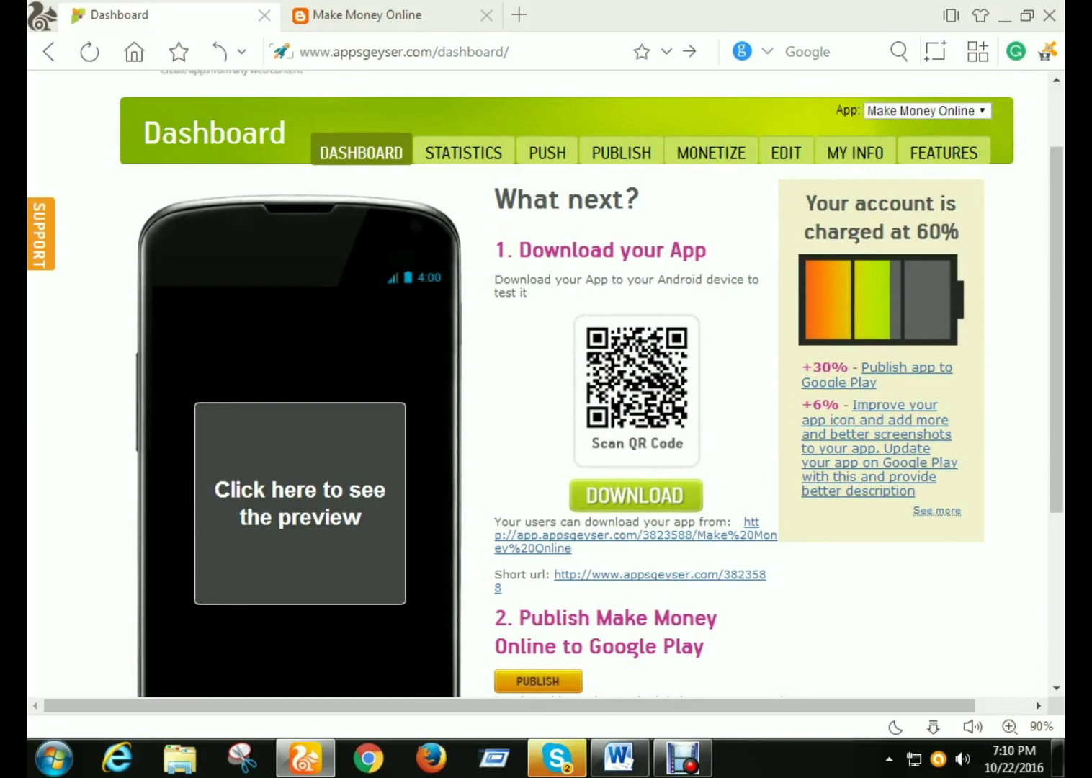
pyautogui.scroll(-1, 537, 385)
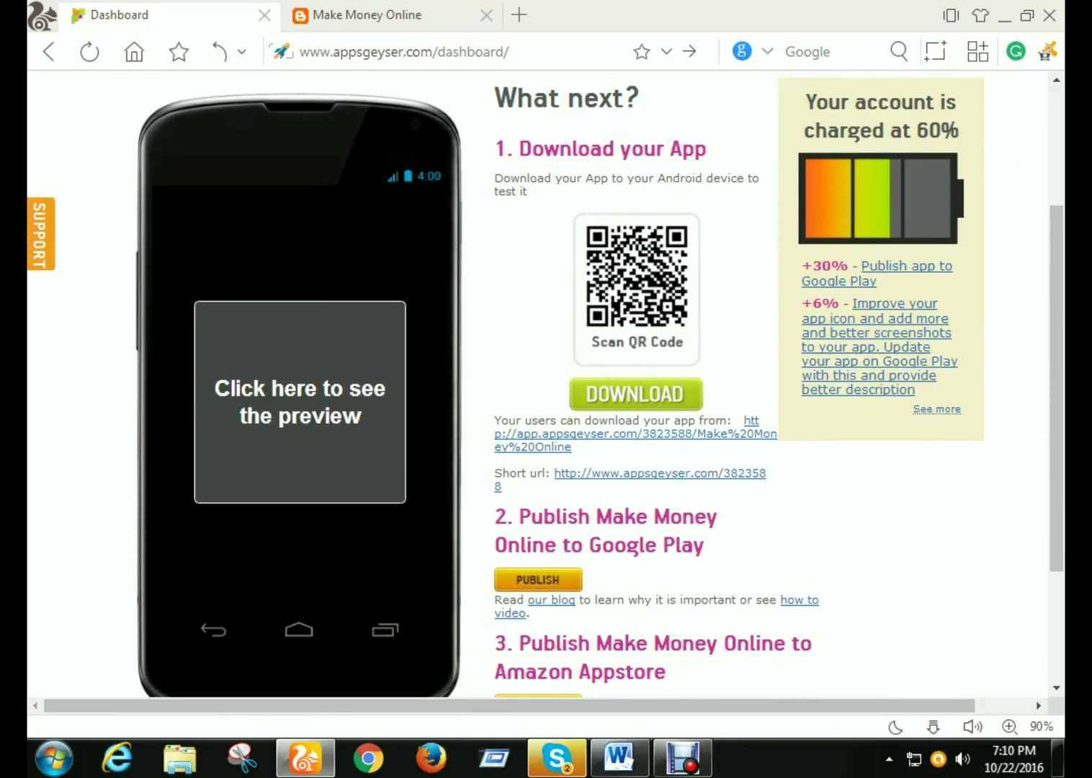
pyautogui.scroll(3, 537, 384)
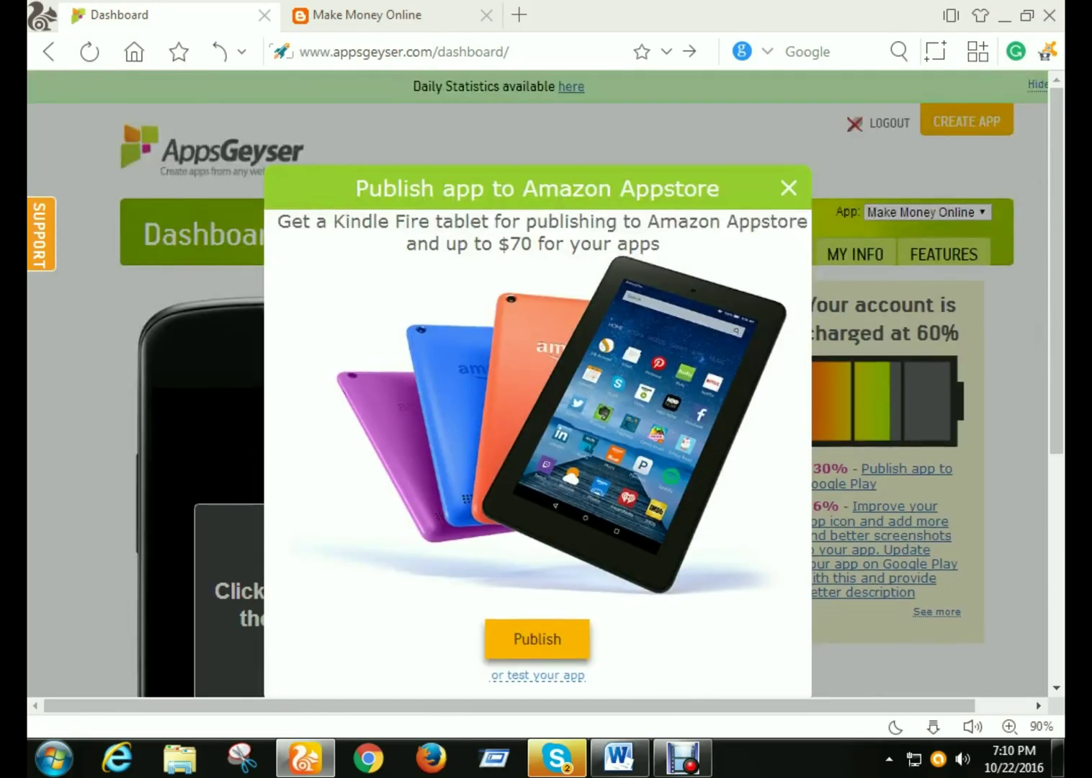
pyautogui.press('Escape')
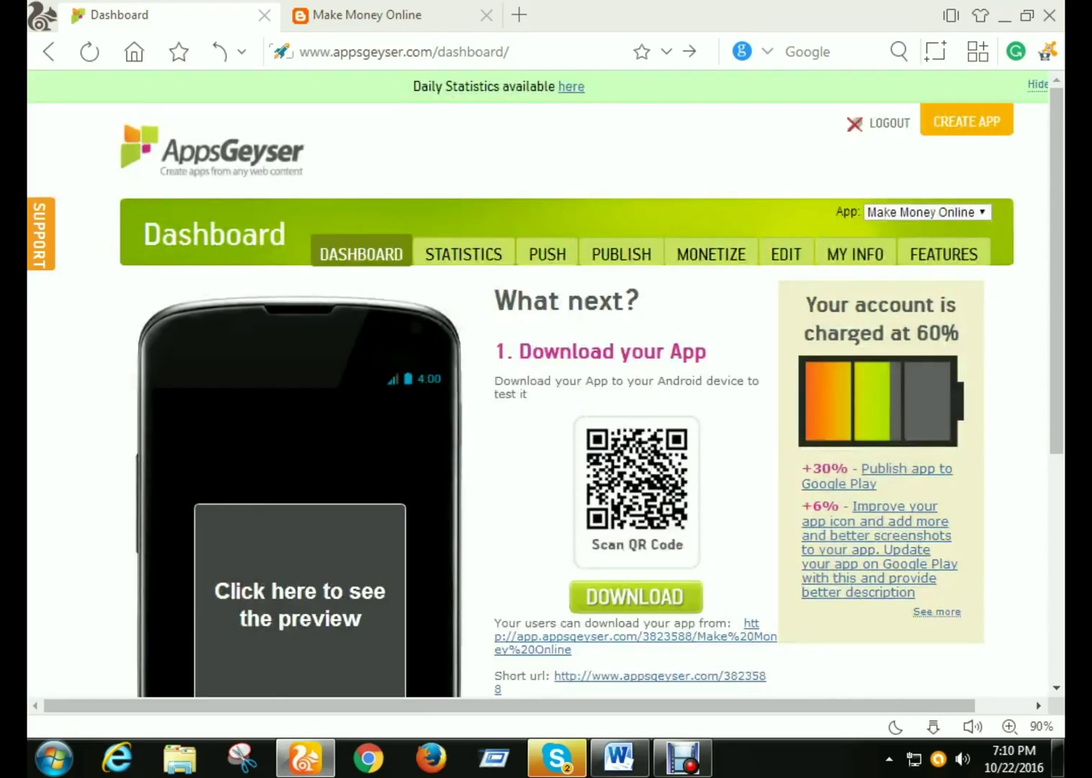
# Step: Examine the dashboard's What next? section, covering the app download, Google Play and Amazon Appstore publishing, and monetizing
pyautogui.scroll(-1, 537, 384)
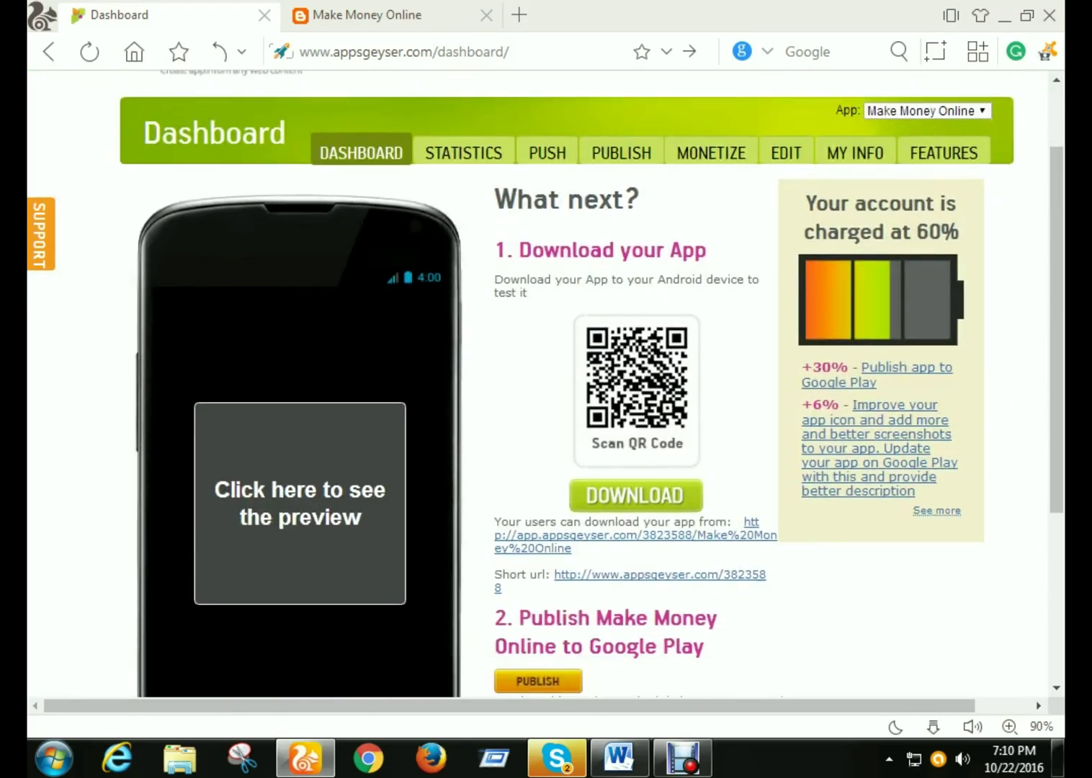
pyautogui.scroll(-5, 546, 384)
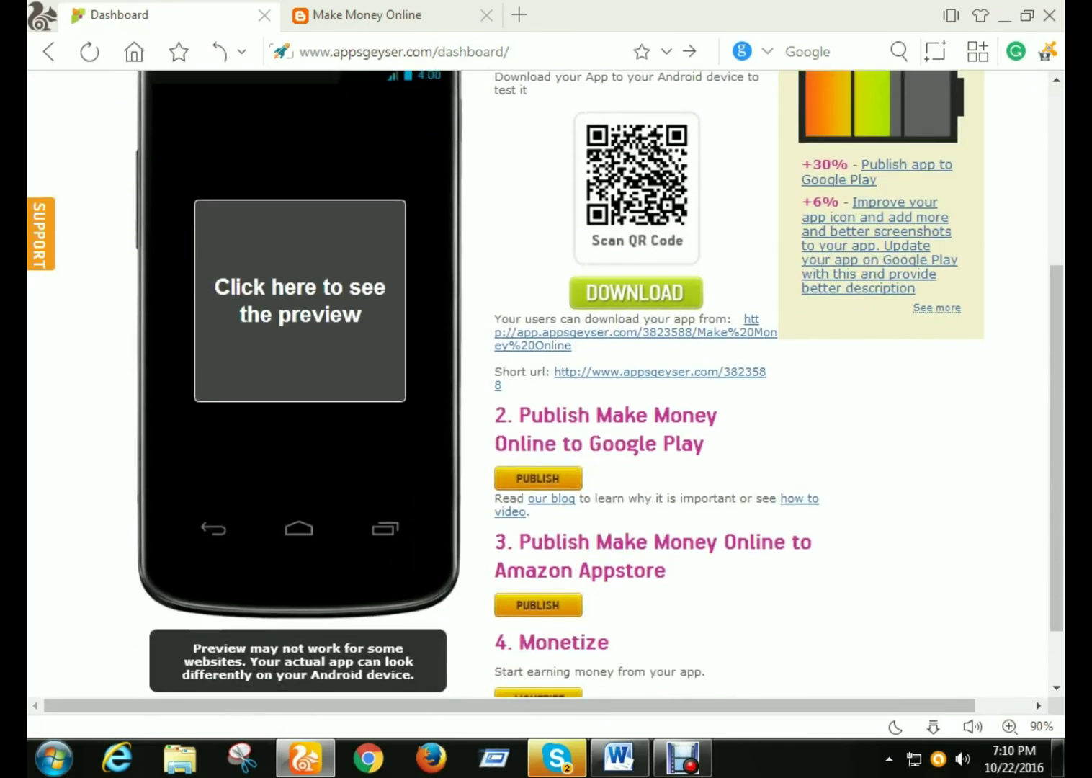
pyautogui.scroll(7, 545, 384)
pyautogui.scroll(-9, 545, 384)
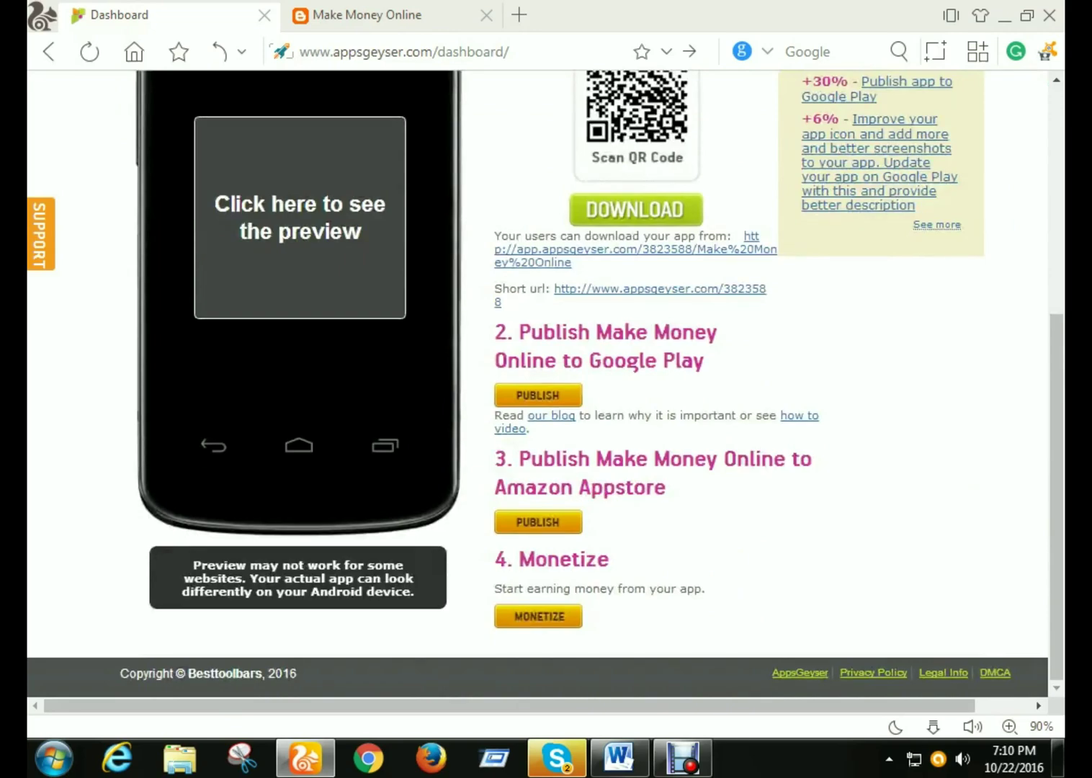
pyautogui.scroll(9, 545, 384)
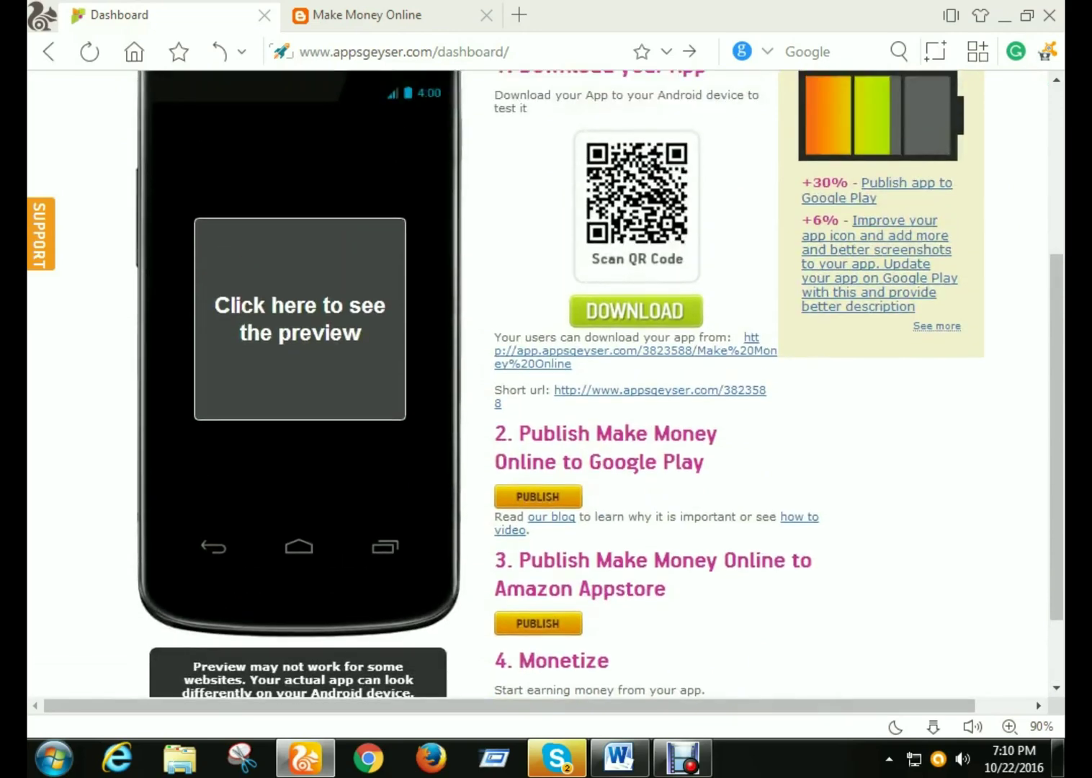
pyautogui.scroll(-4, 545, 384)
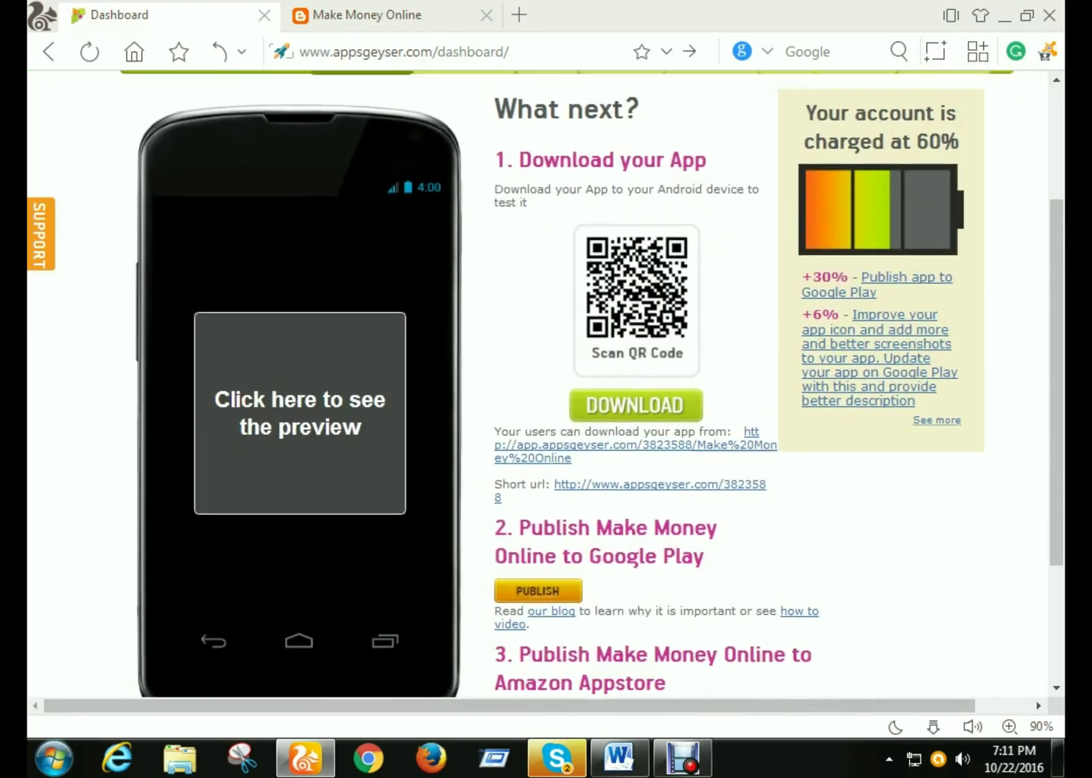
pyautogui.scroll(4, 546, 384)
pyautogui.scroll(-2, 546, 383)
pyautogui.scroll(-3, 545, 384)
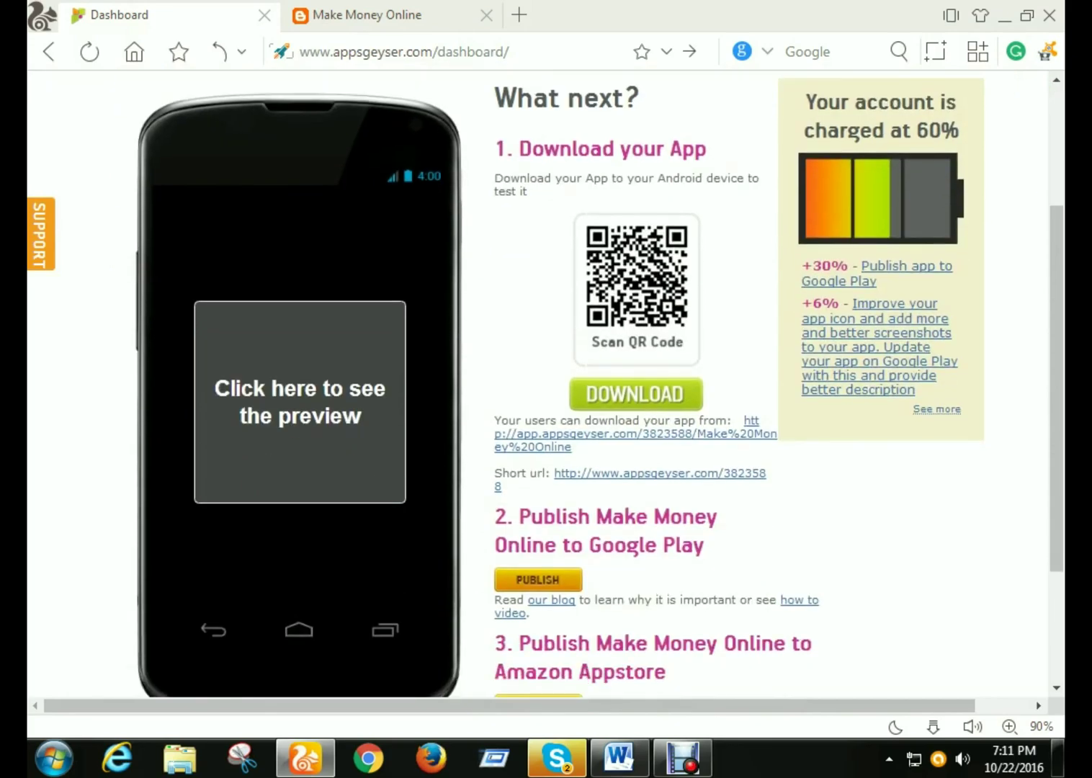
pyautogui.scroll(-4, 545, 384)
pyautogui.scroll(5, 546, 384)
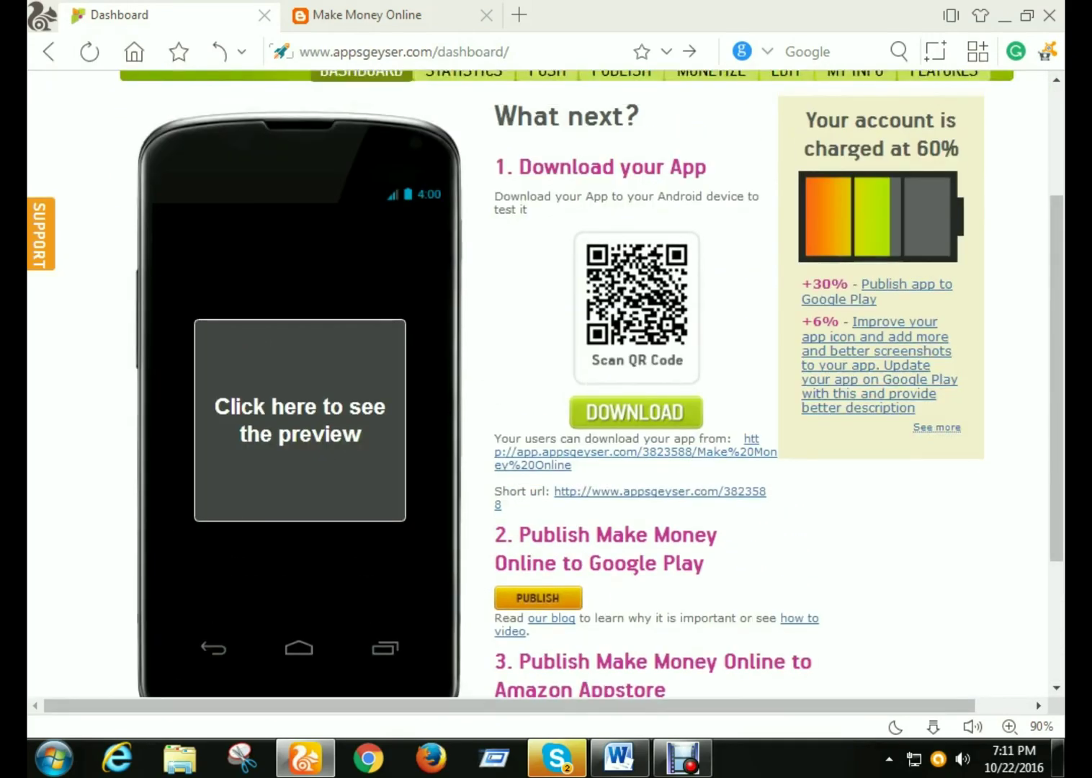
pyautogui.scroll(-4, 546, 384)
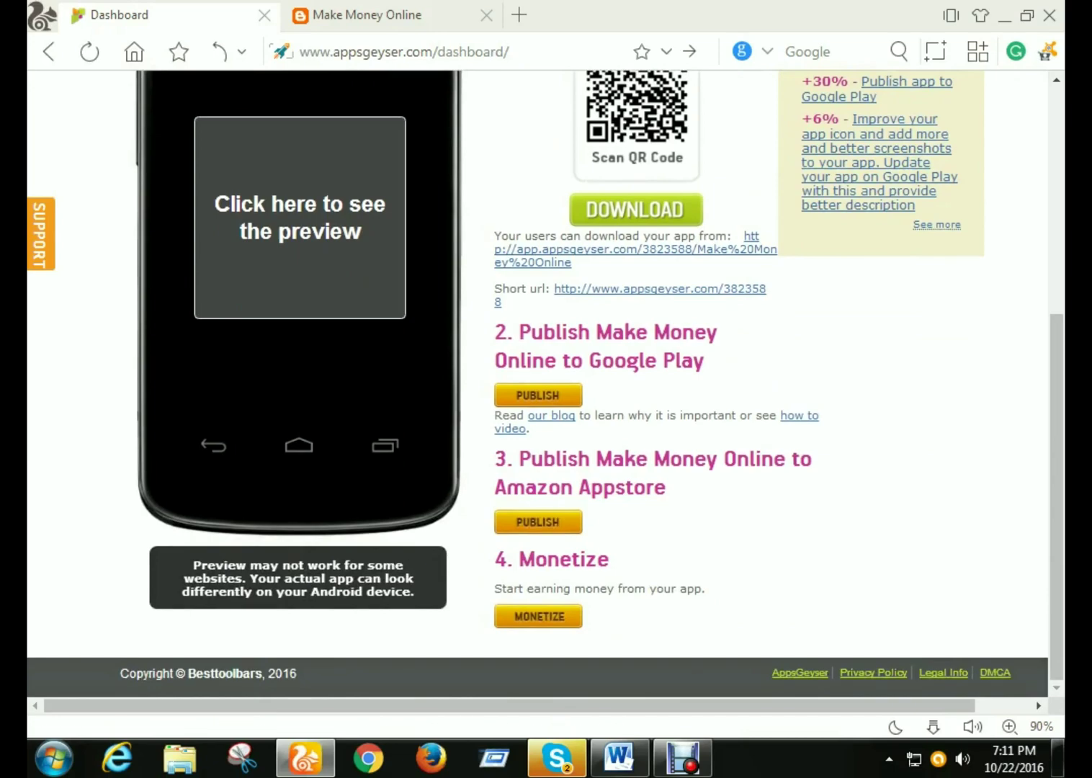
# Step: Highlight the Google Play publishing, Amazon Appstore publishing and Monetize headings in turn to point out these options
pyautogui.moveTo(519, 332); pyautogui.dragTo(717, 332)
pyautogui.click(717, 332)
pyautogui.moveTo(662, 360); pyautogui.dragTo(704, 360)
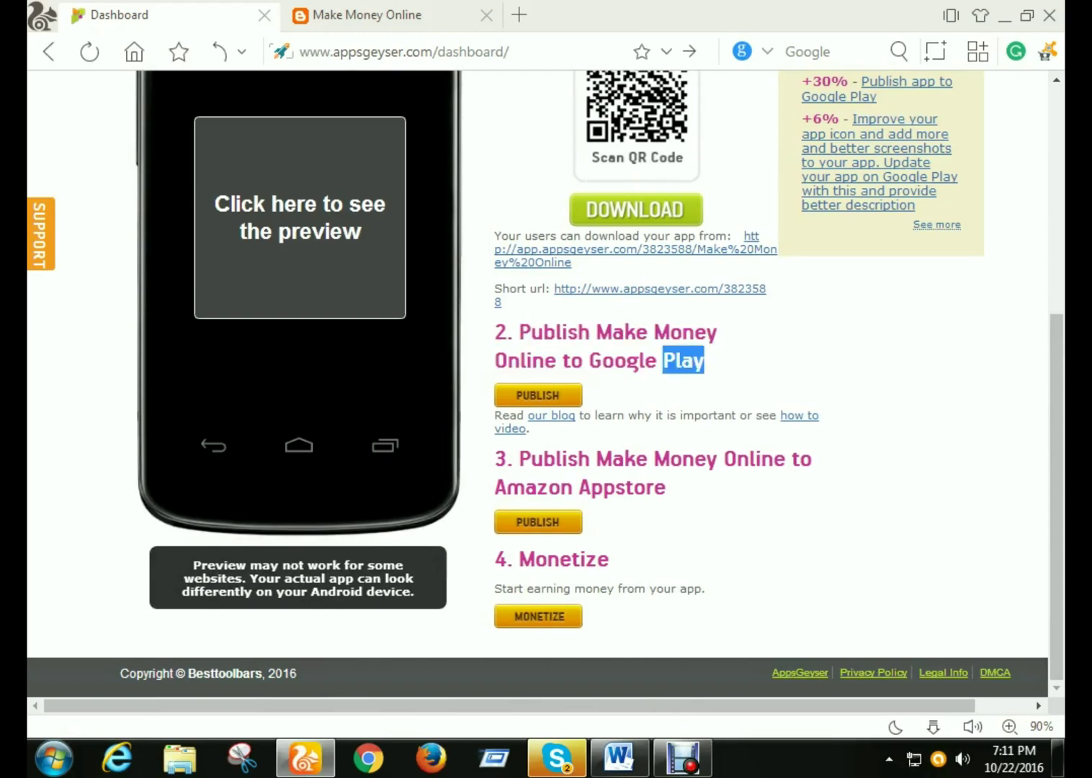
pyautogui.moveTo(596, 459); pyautogui.dragTo(669, 494)
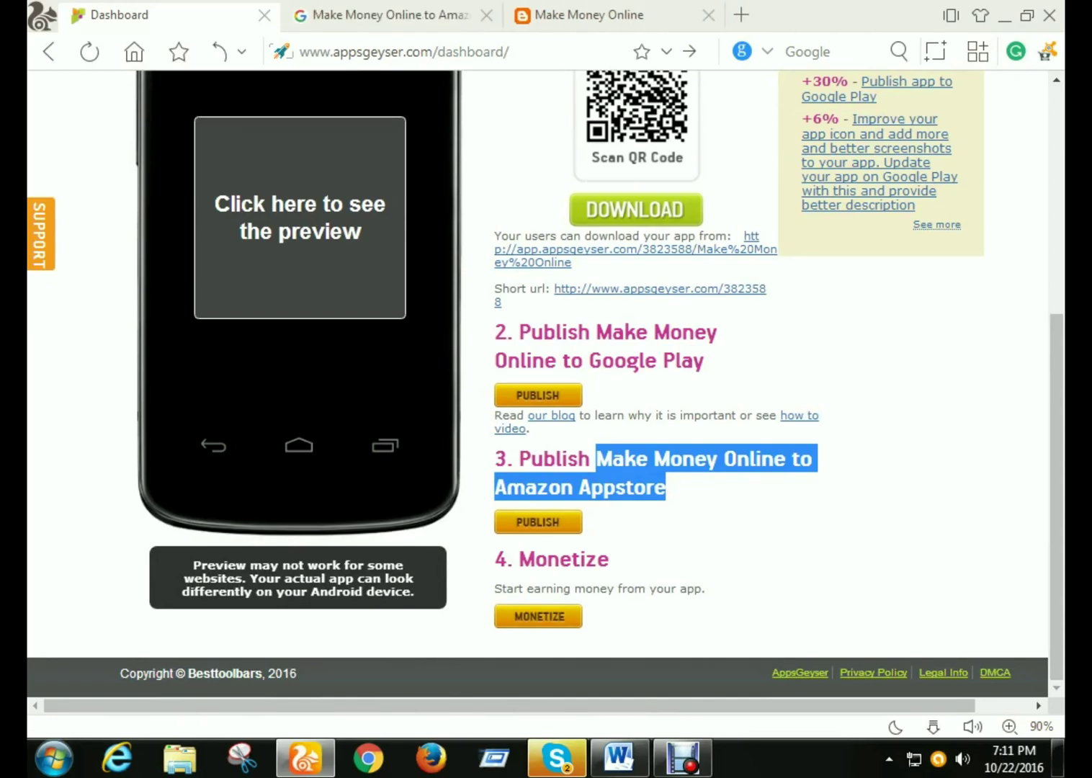
pyautogui.moveTo(495, 559); pyautogui.dragTo(609, 559)
pyautogui.click(609, 559)
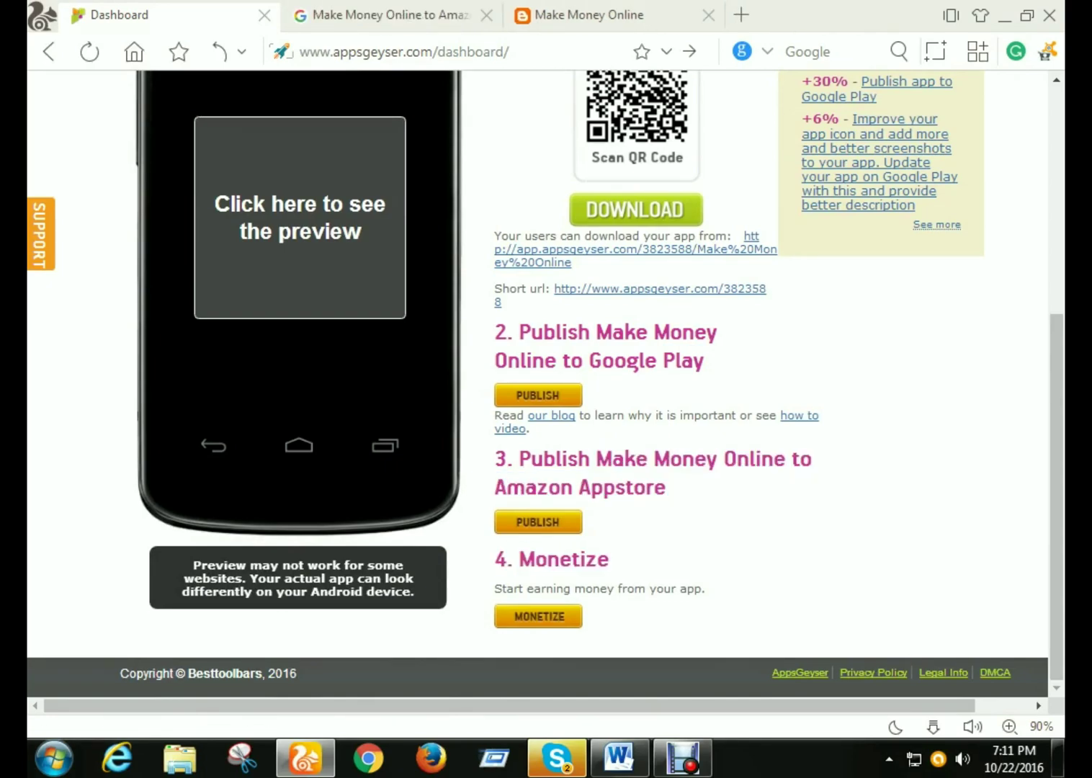